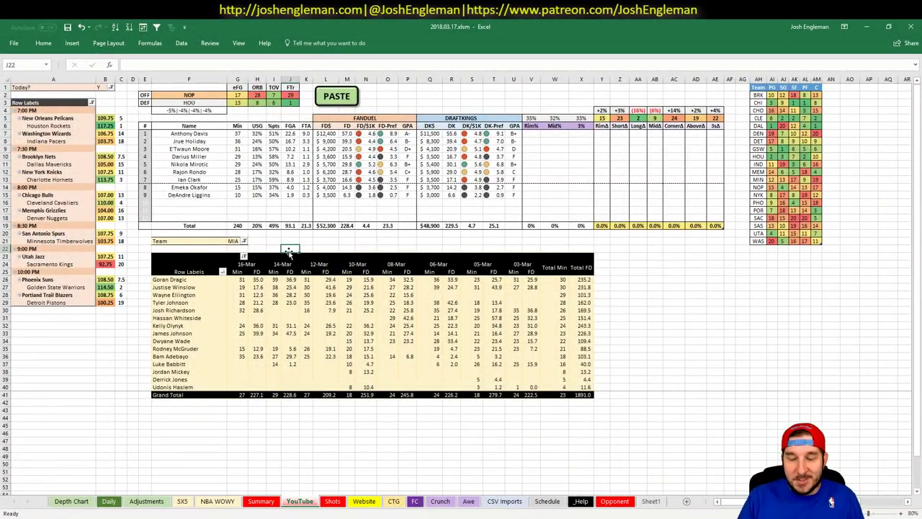
left_click(72, 113)
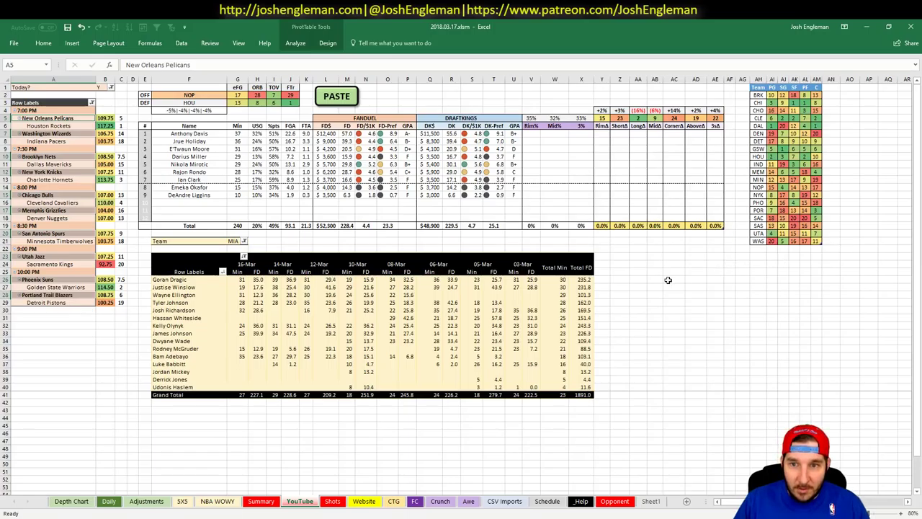
left_click(637, 272)
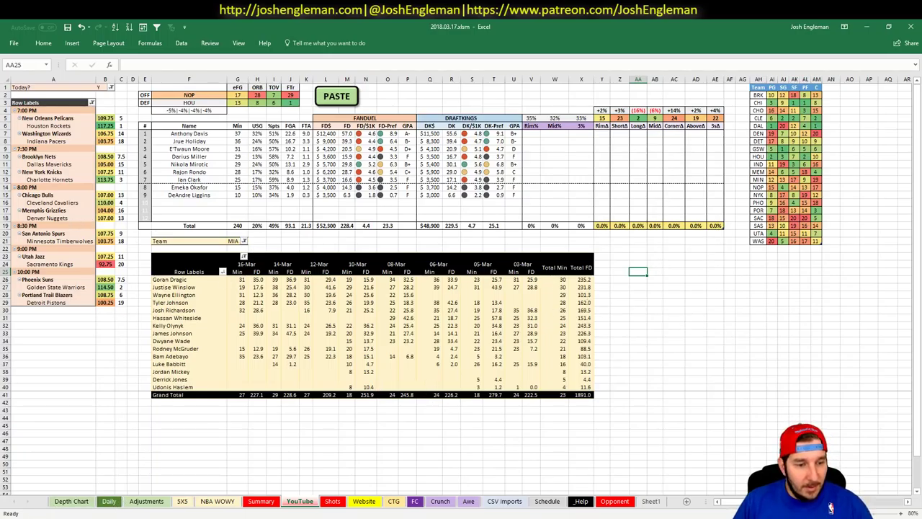
Switch to the browser and review the FanDuel $50K Fri NBA Bracket Shot leaderboard and compare the two lineups player by player
key("alt+Tab")
scroll(645, 288, "up", 5)
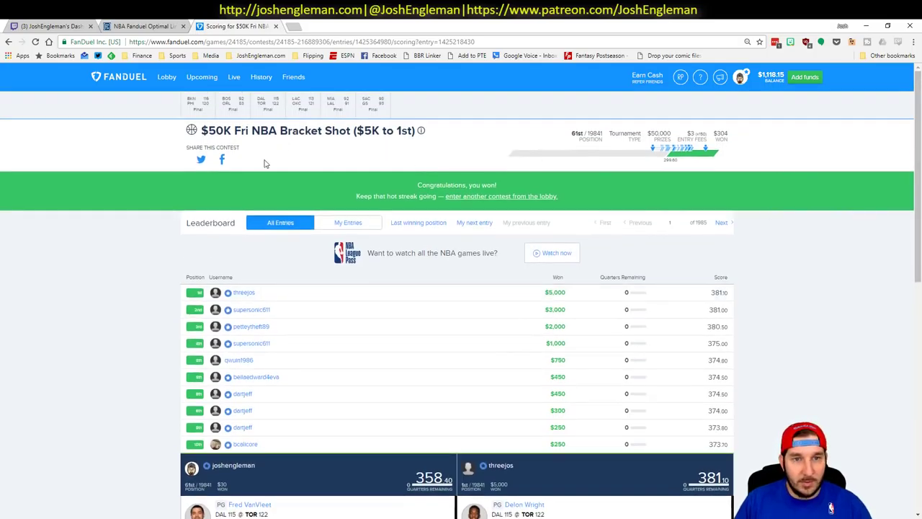
scroll(162, 265, "down", 6)
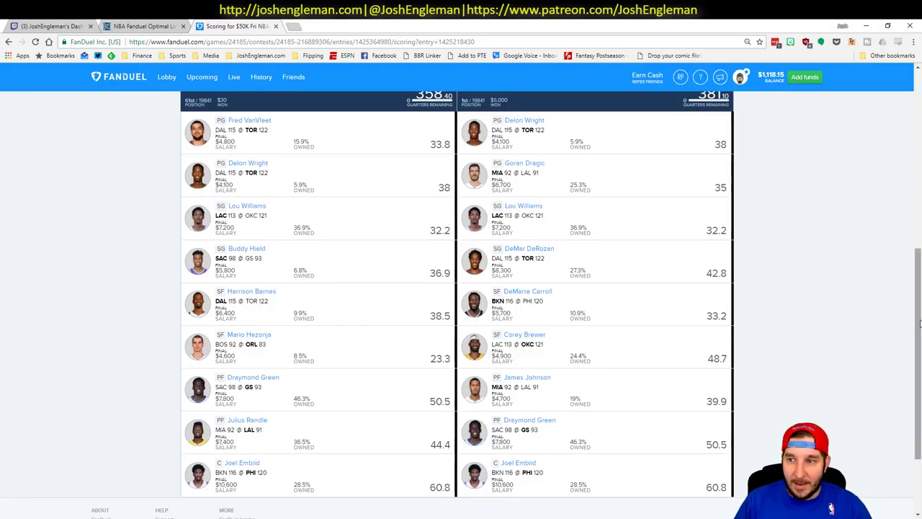
scroll(918, 317, "up", 1)
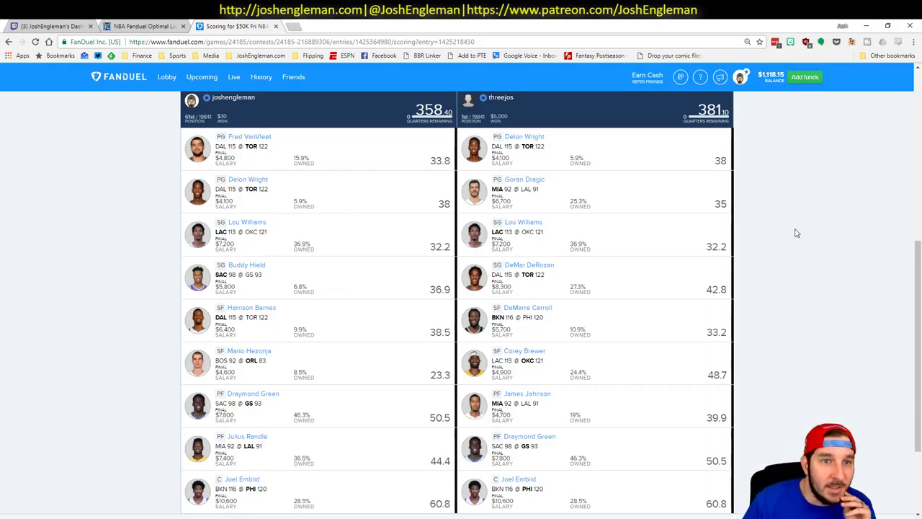
scroll(795, 232, "up", 3)
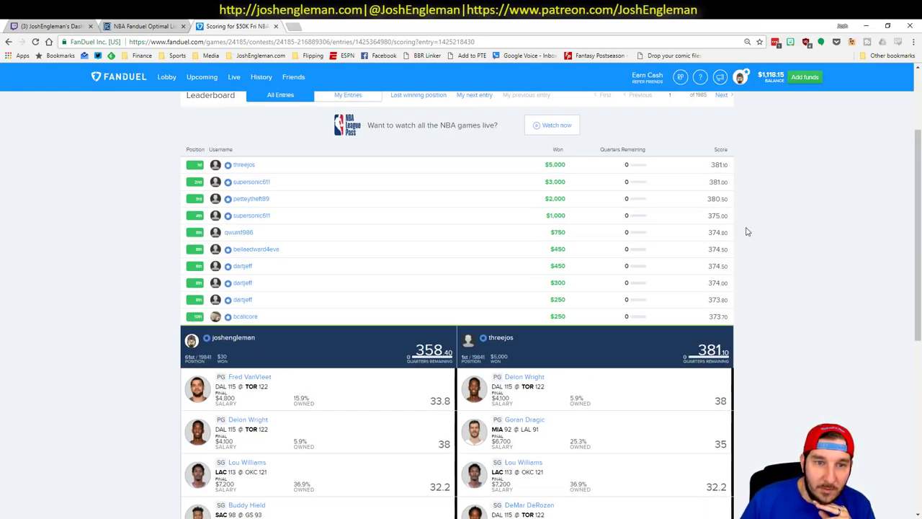
scroll(745, 230, "down", 3)
scroll(745, 231, "up", 3)
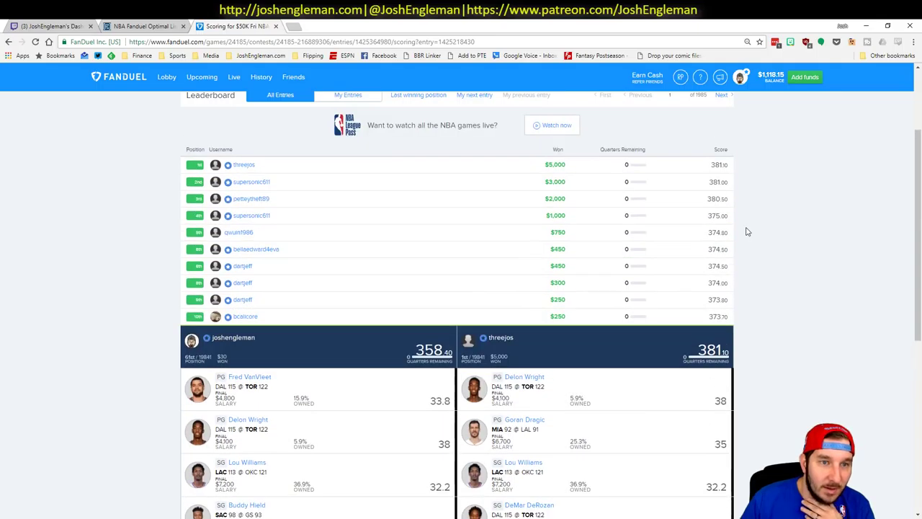
scroll(745, 280, "down", 3)
scroll(778, 265, "down", 1)
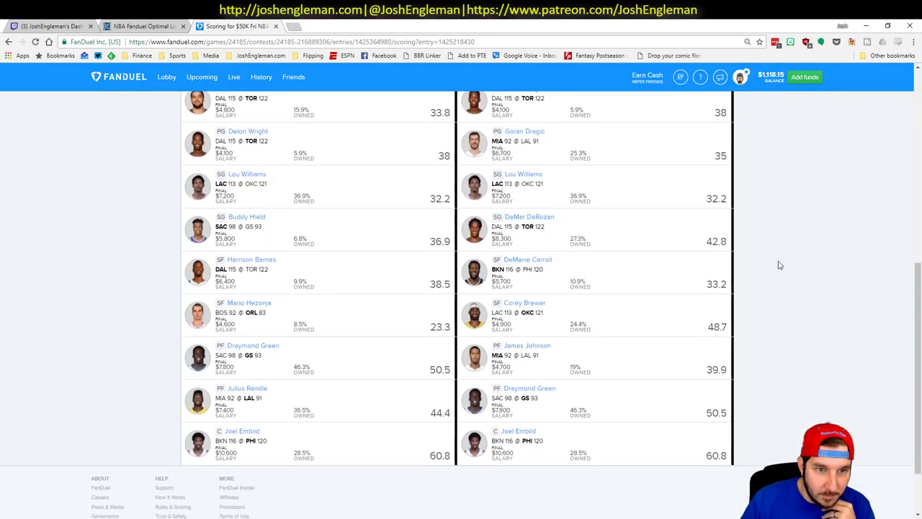
scroll(778, 266, "up", 1)
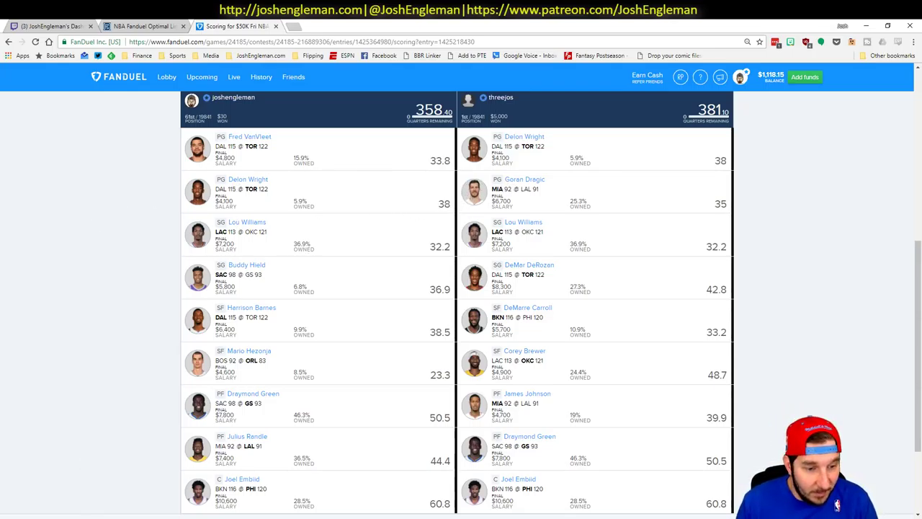
Switch back to the Excel workbook and examine the NOP row in the team-by-position ranking table
key("alt+Tab")
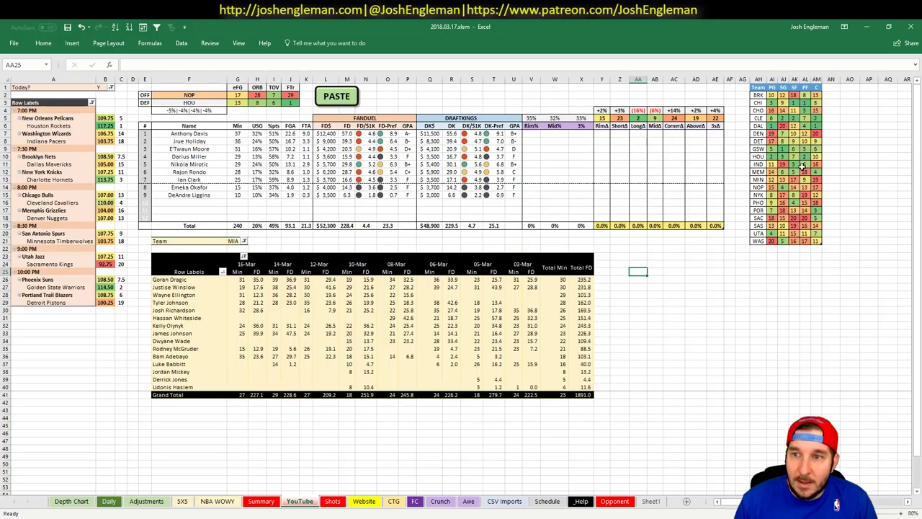
left_click_drag(766, 186, 820, 188)
left_click(850, 156)
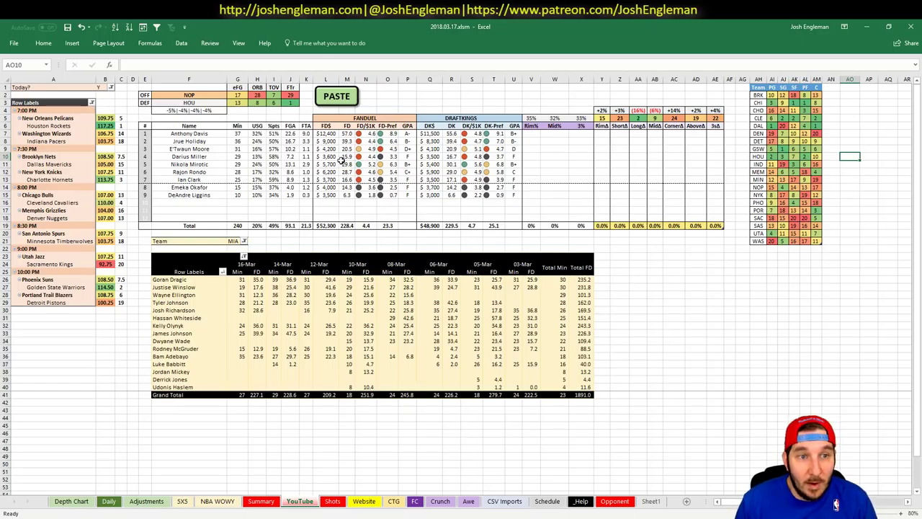
Set the game log pivot table's Team filter to NOP
left_click(238, 241)
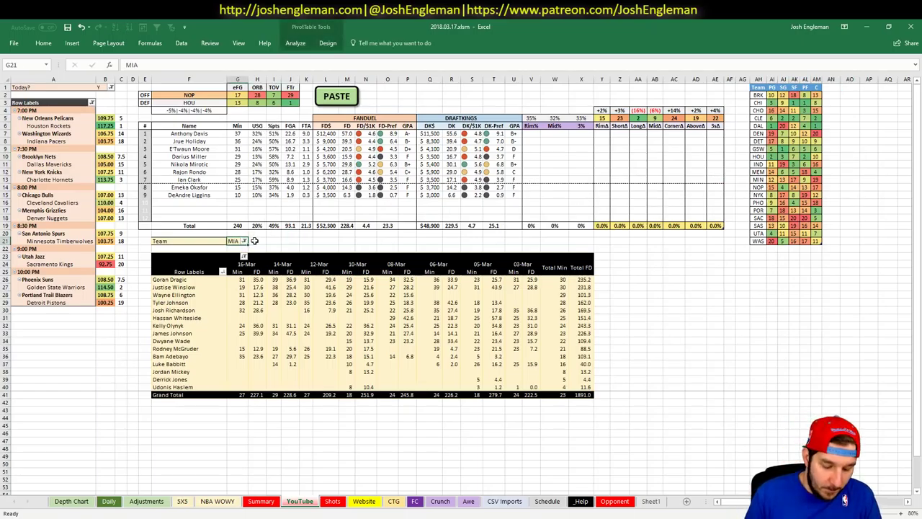
type("NOP")
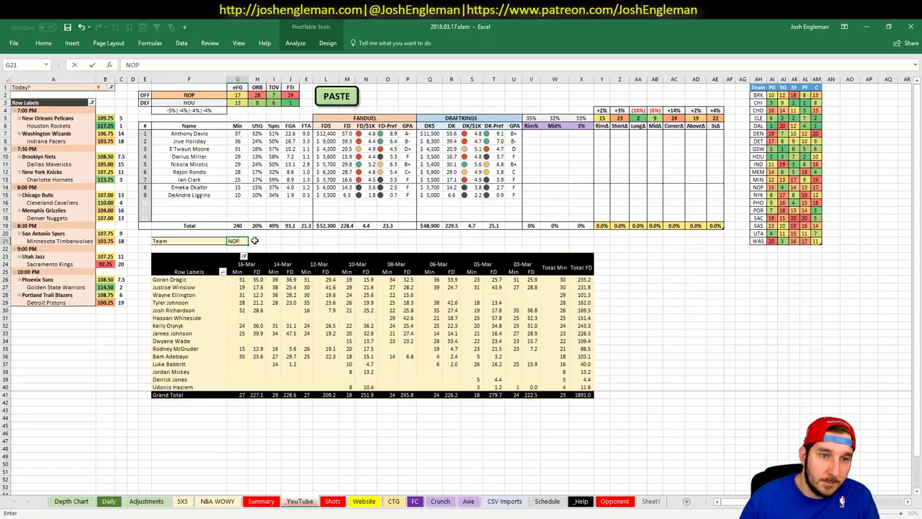
key("Return")
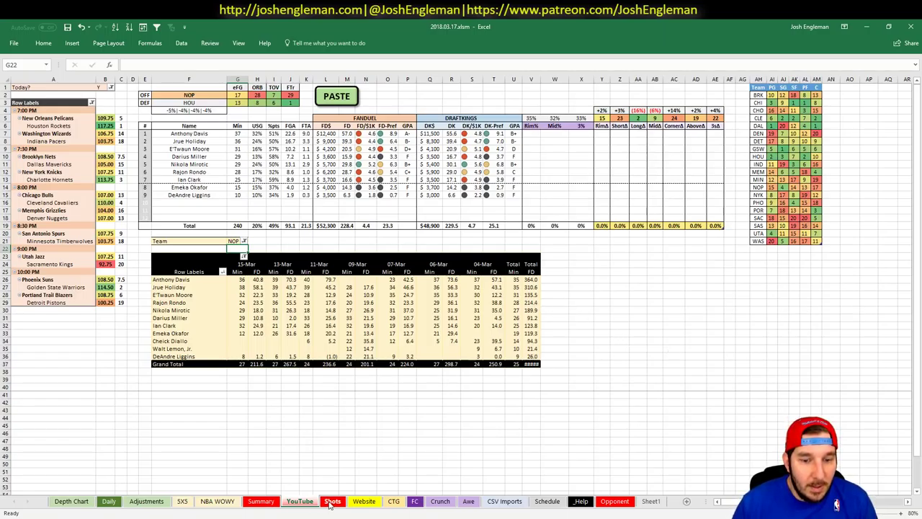
Examine the NOP versus HOU row in the Summary sheet's team matchup table
left_click(268, 501)
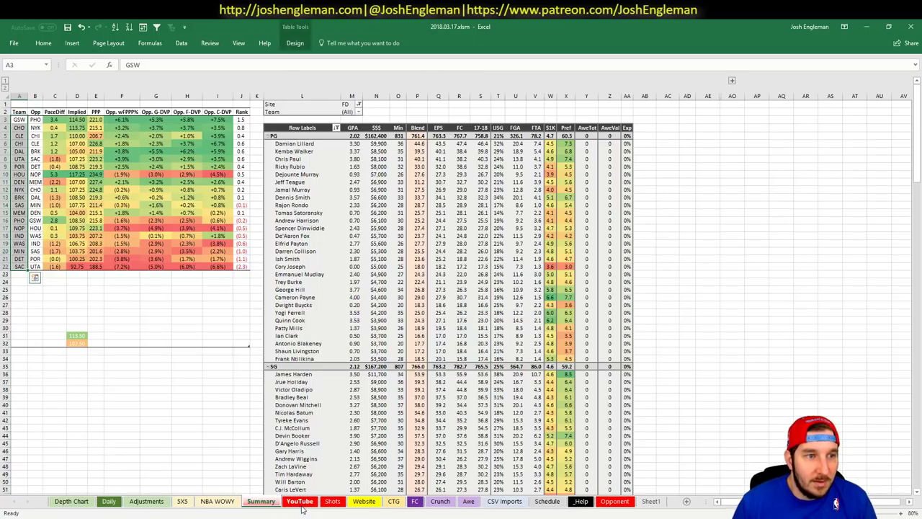
left_click(121, 181)
left_click_drag(24, 229, 238, 227)
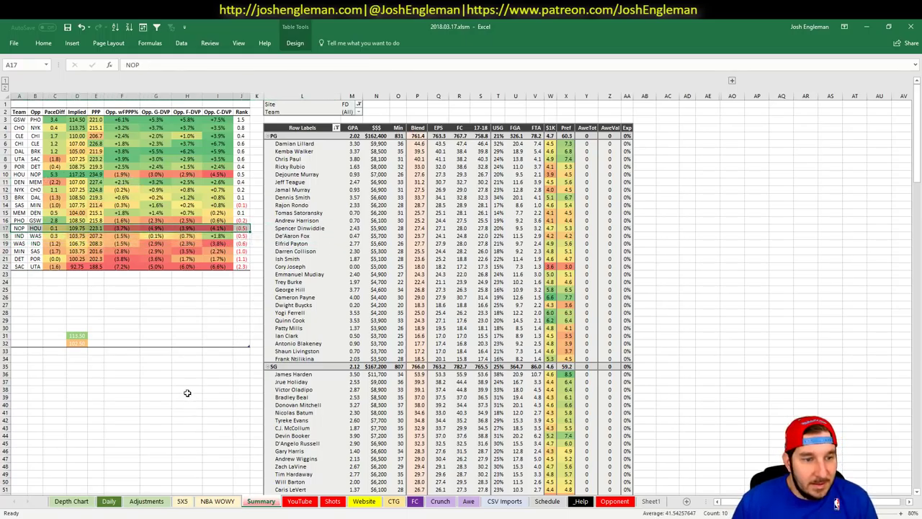
Find Anthony Davis among the power forwards on the 5X5 sheet and highlight his row
left_click(183, 501)
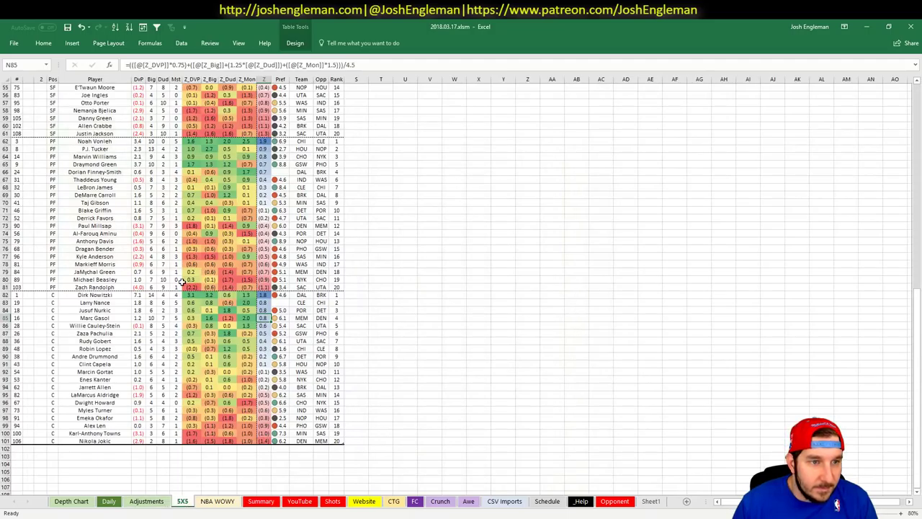
scroll(182, 282, "up", 1)
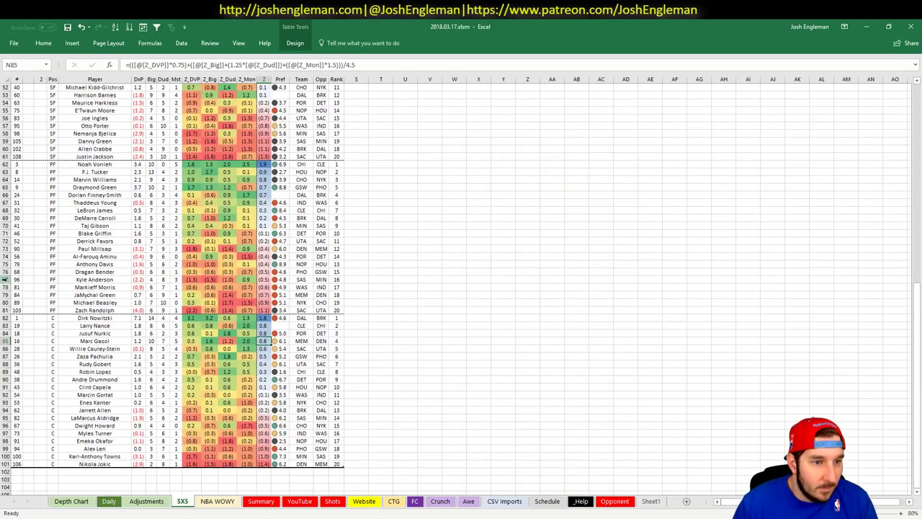
left_click(6, 279)
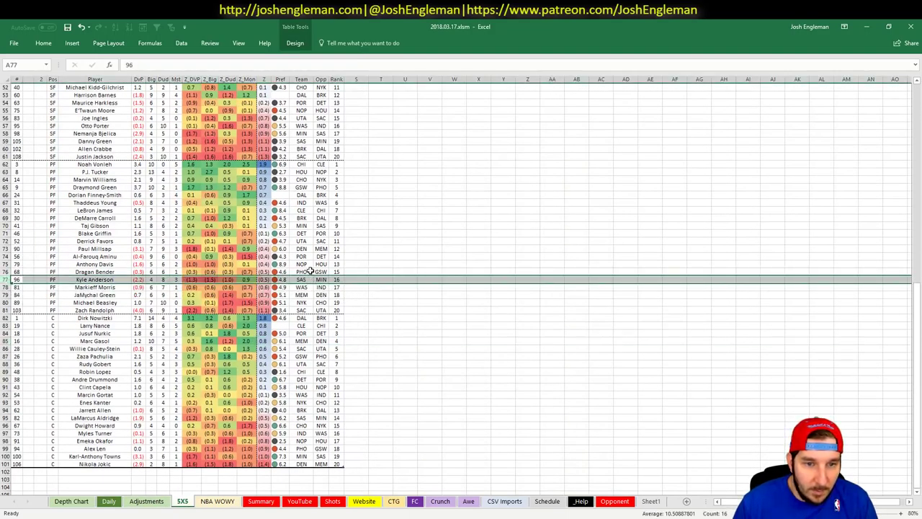
left_click_drag(335, 264, 3, 265)
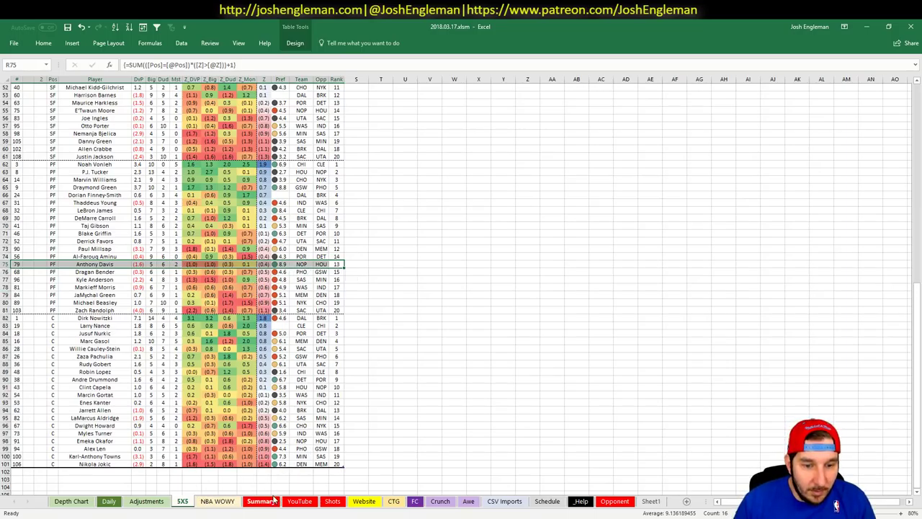
Review the NOP game log on the YouTube sheet, then check Nikola Mirotic's projections on the Summary sheet against the 5X5 sheet
left_click(300, 501)
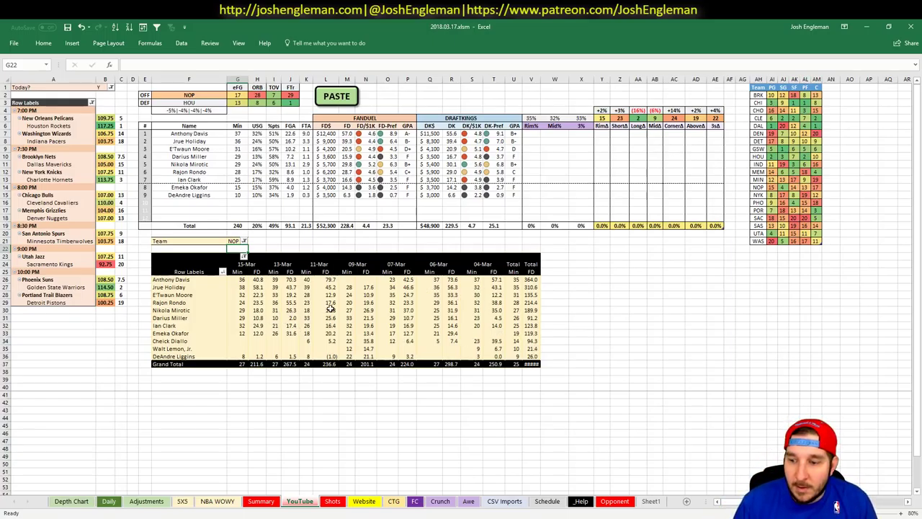
mouse_move(331, 309)
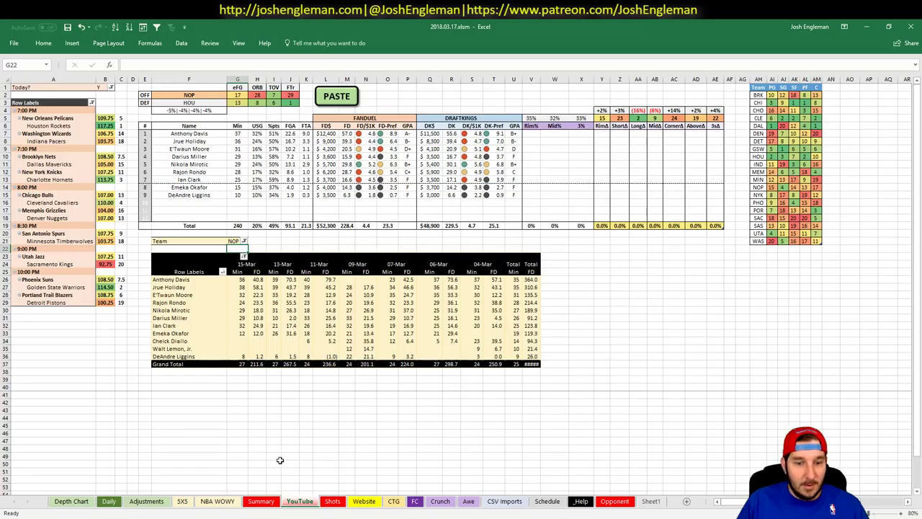
left_click(262, 501)
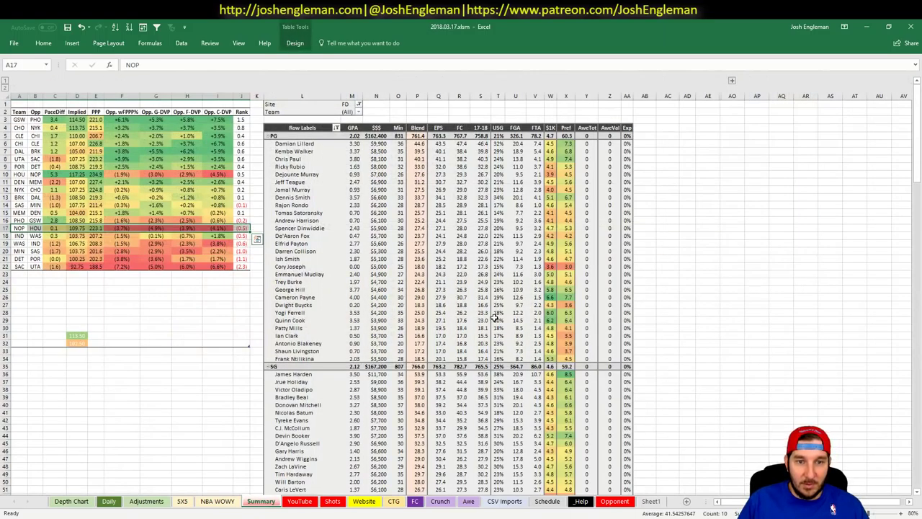
scroll(458, 328, "down", 20)
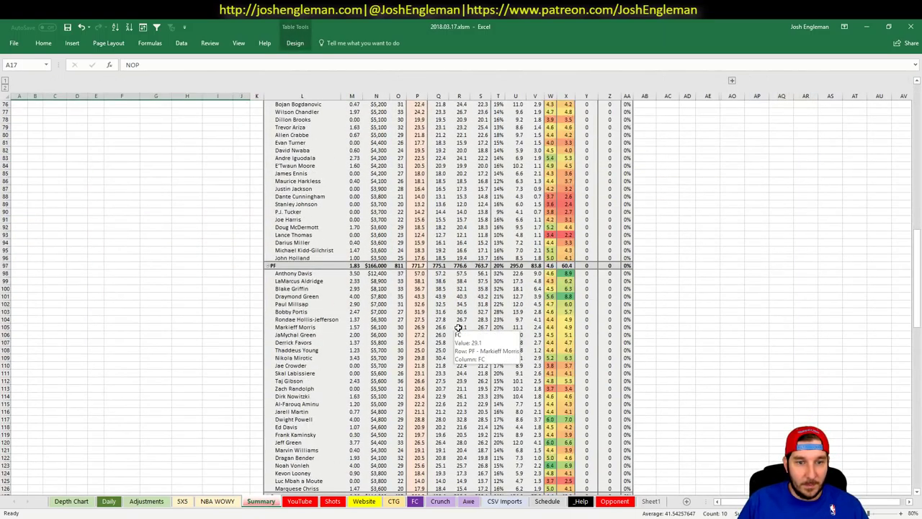
left_click(466, 358)
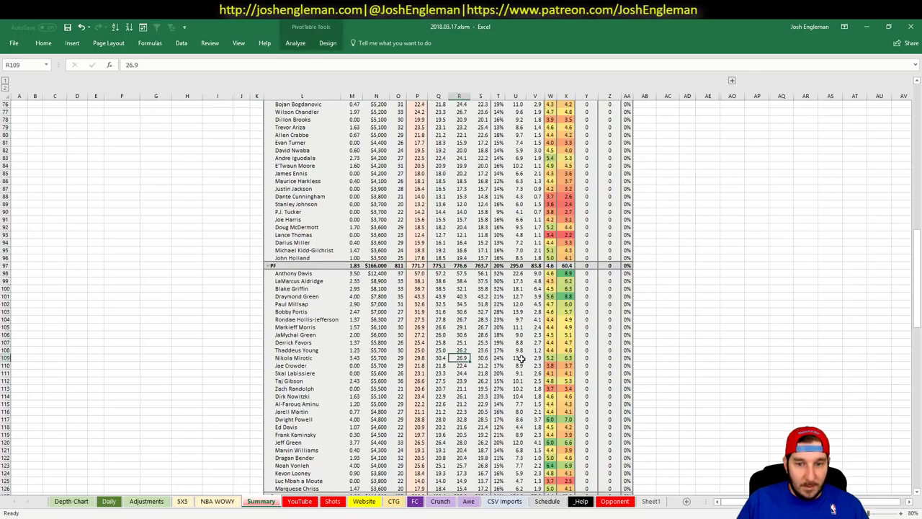
left_click(182, 501)
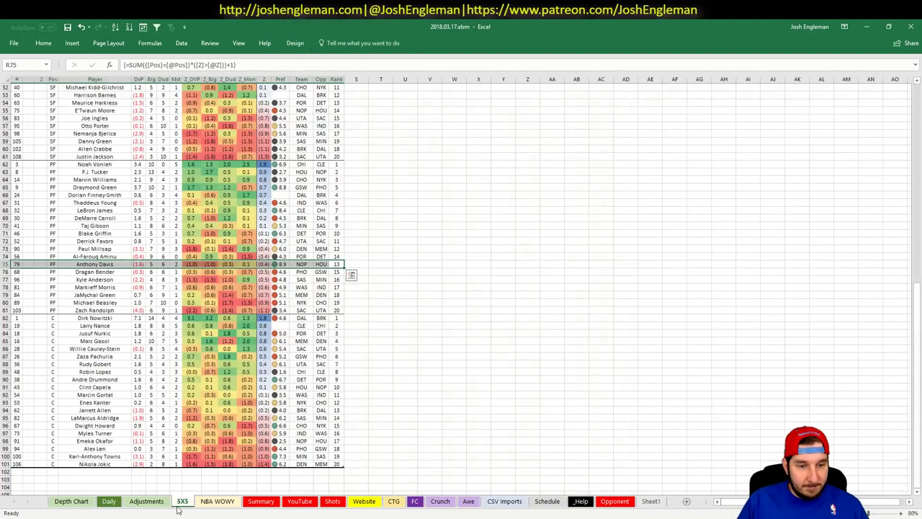
Set the offensive team of the YouTube sheet's matchup table to HOU
left_click(300, 500)
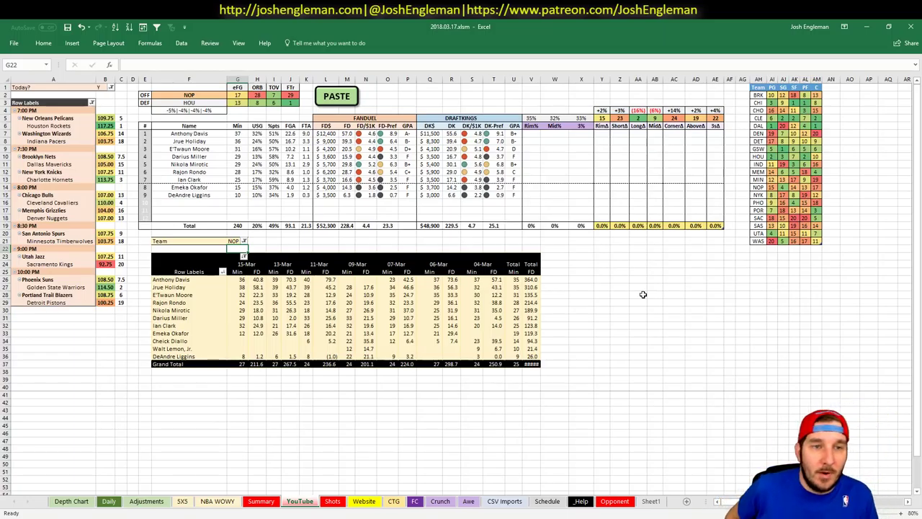
left_click(192, 95)
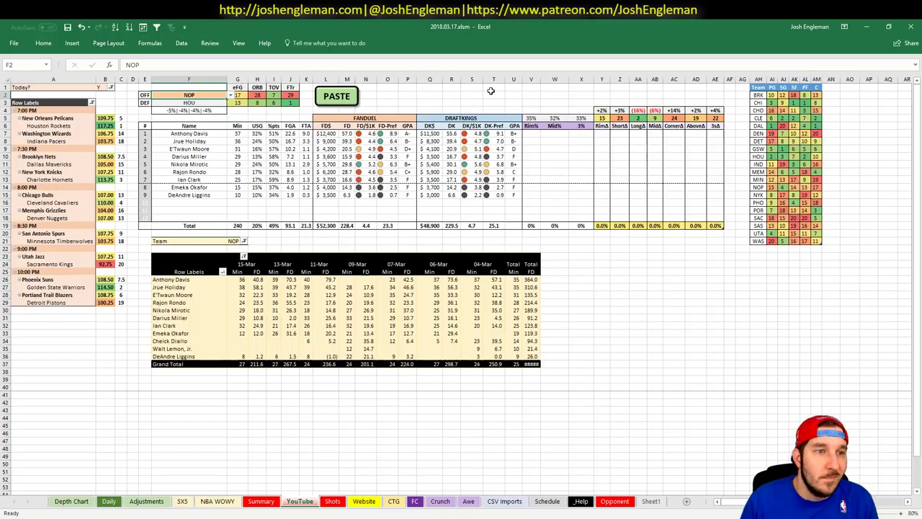
type("HOU")
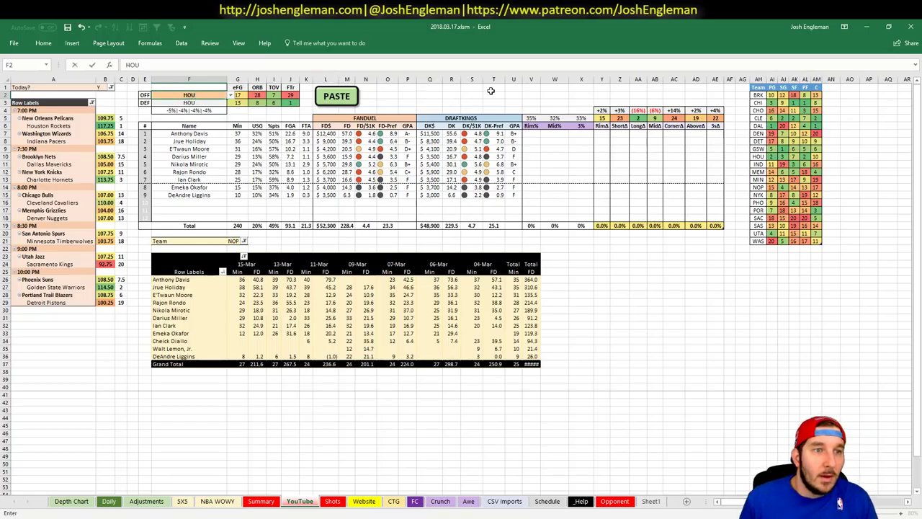
key("Return")
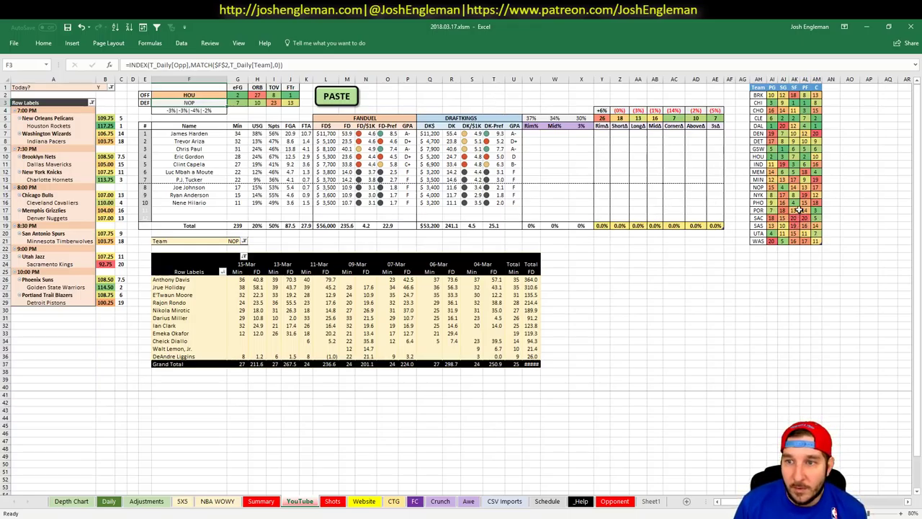
Examine the HOU row across all positions in the team-by-position ranking table
left_click(760, 156)
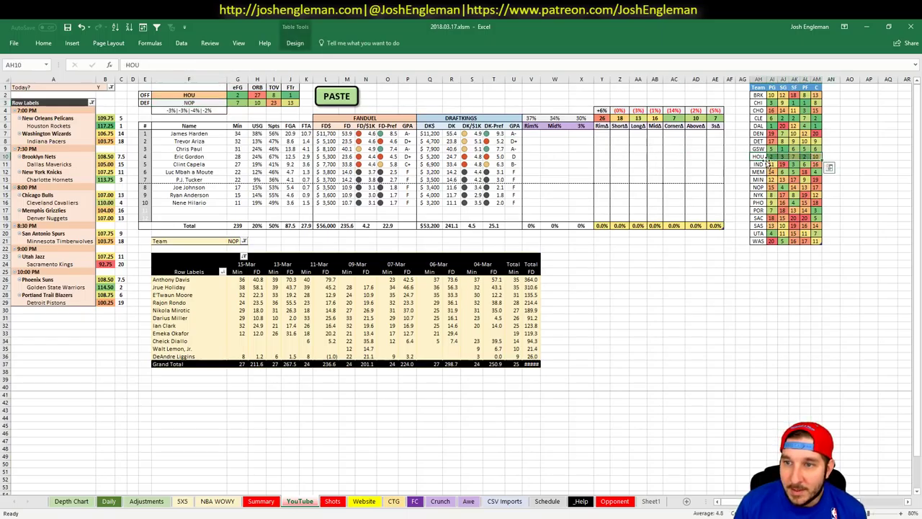
left_click(813, 247)
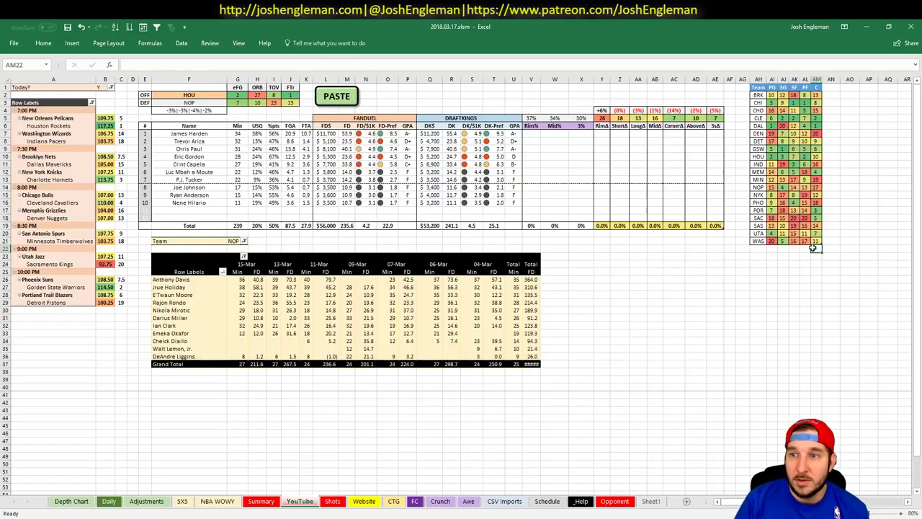
left_click_drag(759, 156, 819, 157)
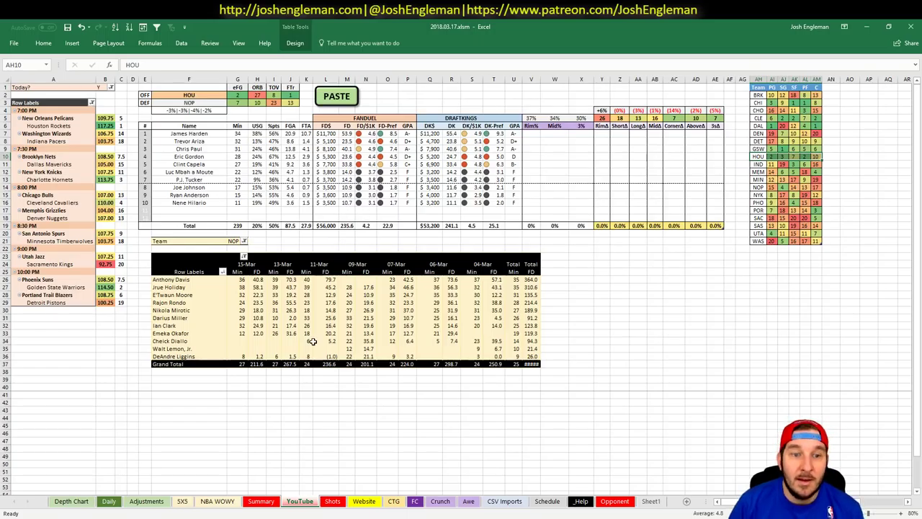
Filter the game log on the YouTube sheet to team HOU
left_click(236, 240)
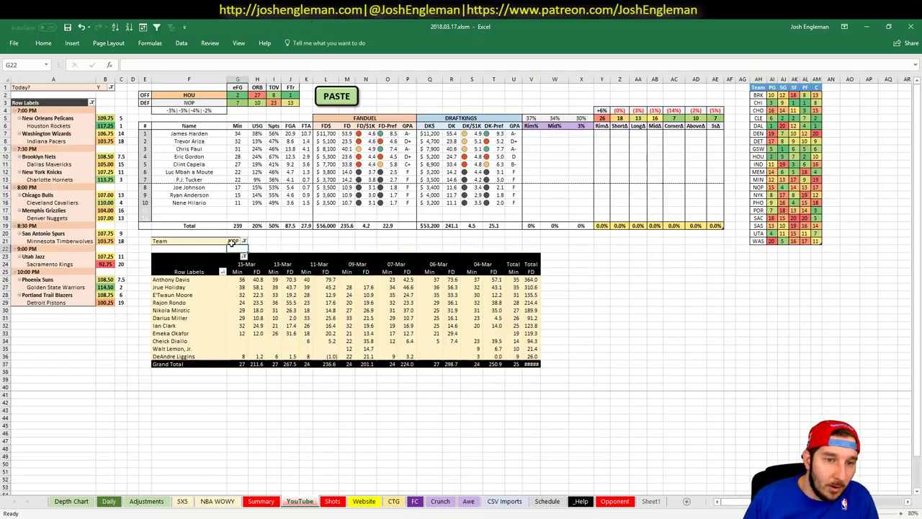
type("HOU")
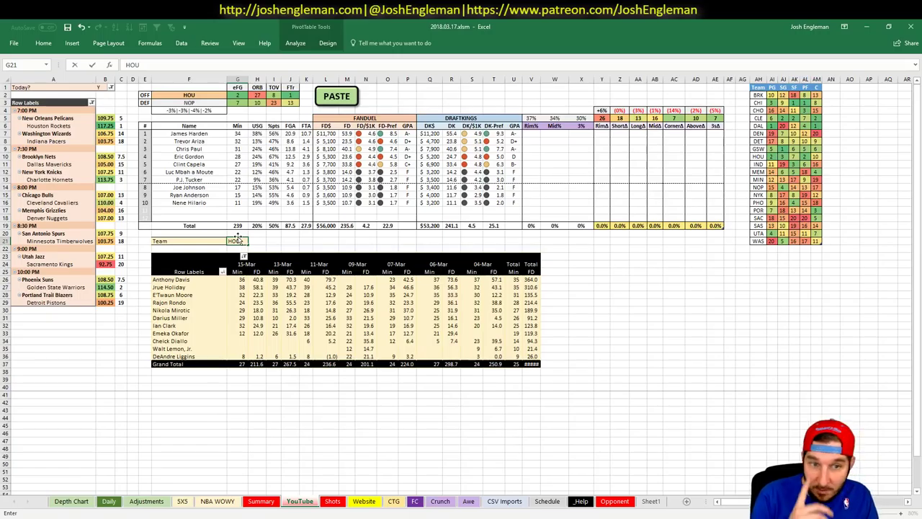
key("Return")
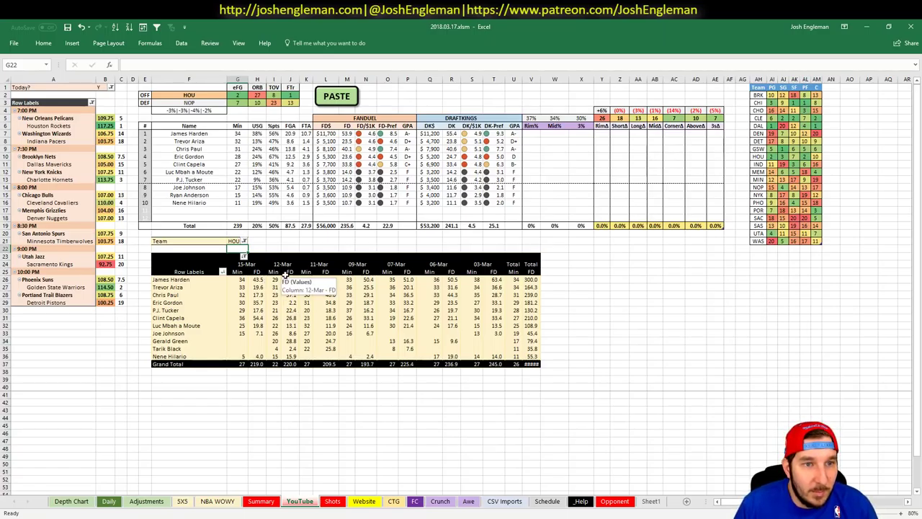
left_click(630, 289)
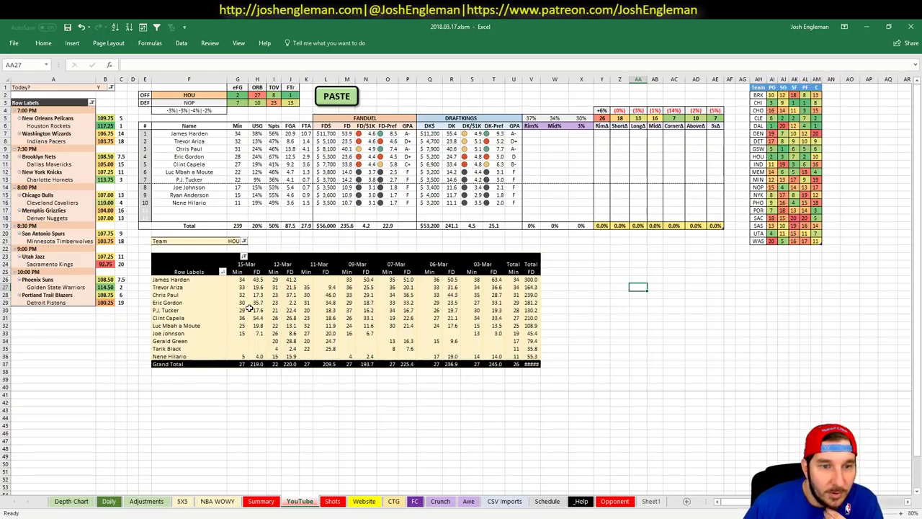
Review Chris Paul's recent games in the HOU game log, then check his row among the point guards on the 5X5 sheet
left_click_drag(254, 296, 415, 294)
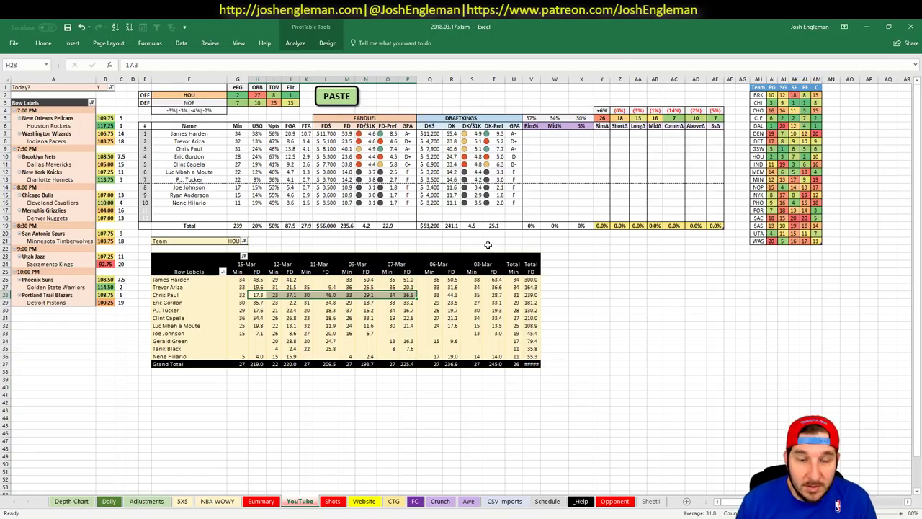
left_click(182, 500)
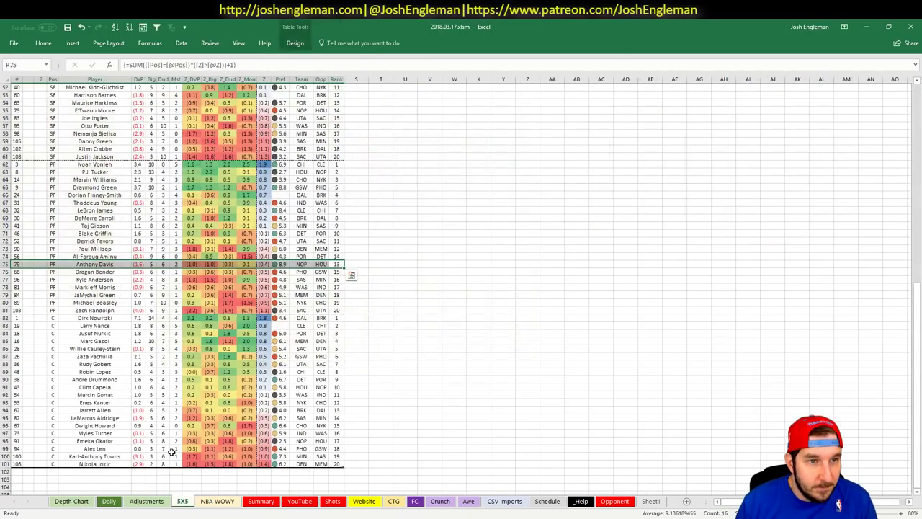
scroll(183, 254, "up", 10)
scroll(183, 254, "up", 7)
left_click(5, 102)
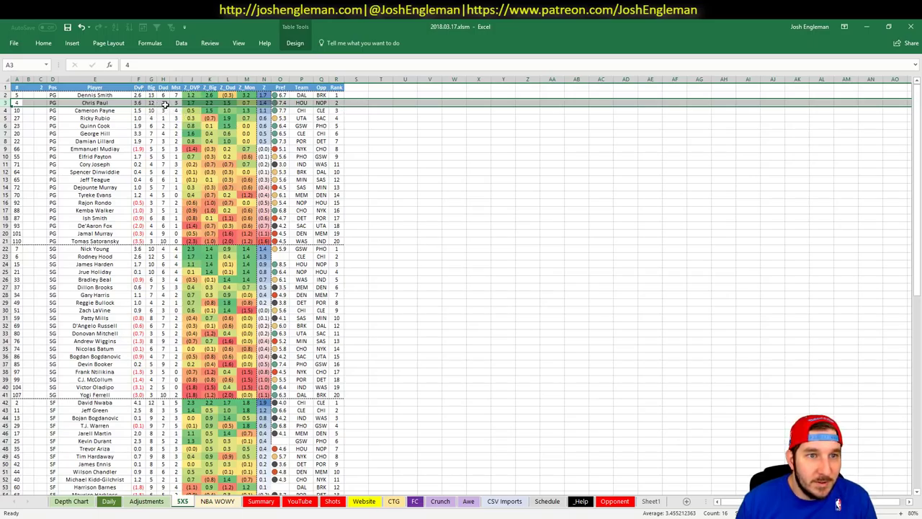
left_click(356, 371)
left_click(299, 501)
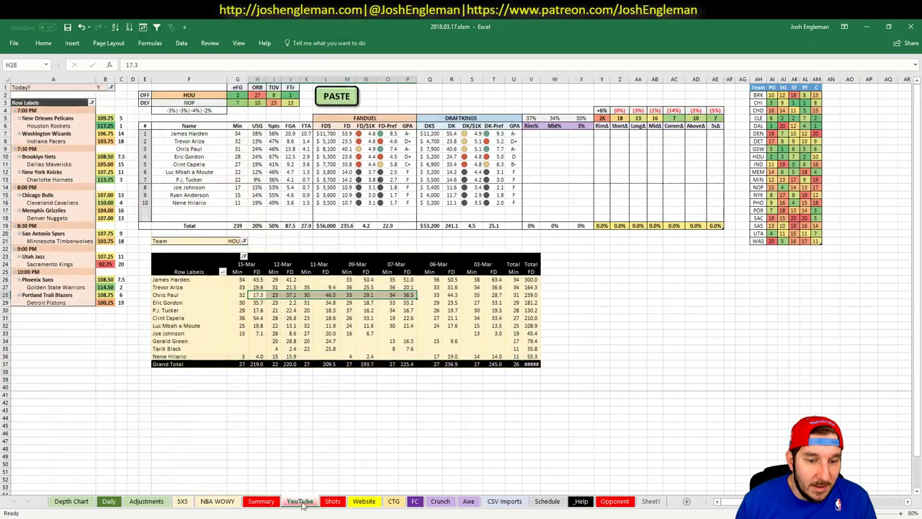
Switch to FantasyCruncher in the browser and review point guard Chris Paul's past games filtered to opponent NOP, then return to the workbook
key("alt+Tab")
left_click(174, 29)
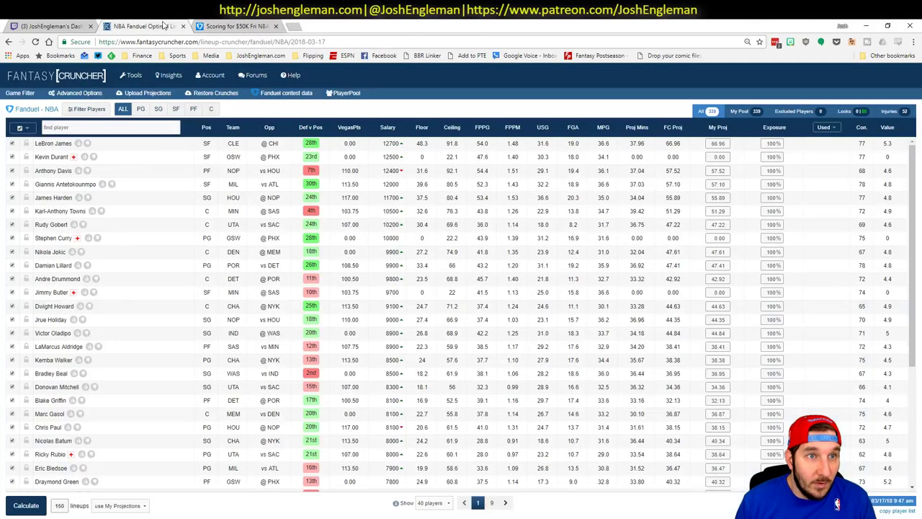
left_click(140, 108)
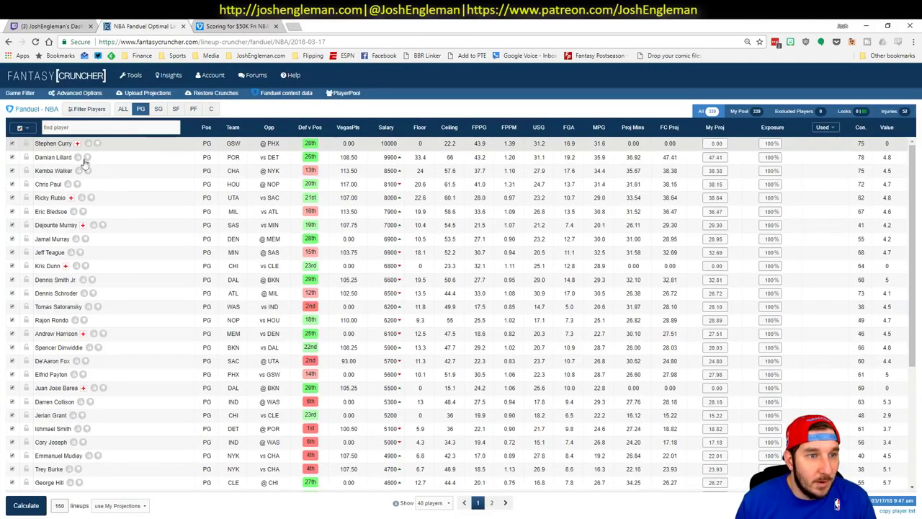
left_click(49, 185)
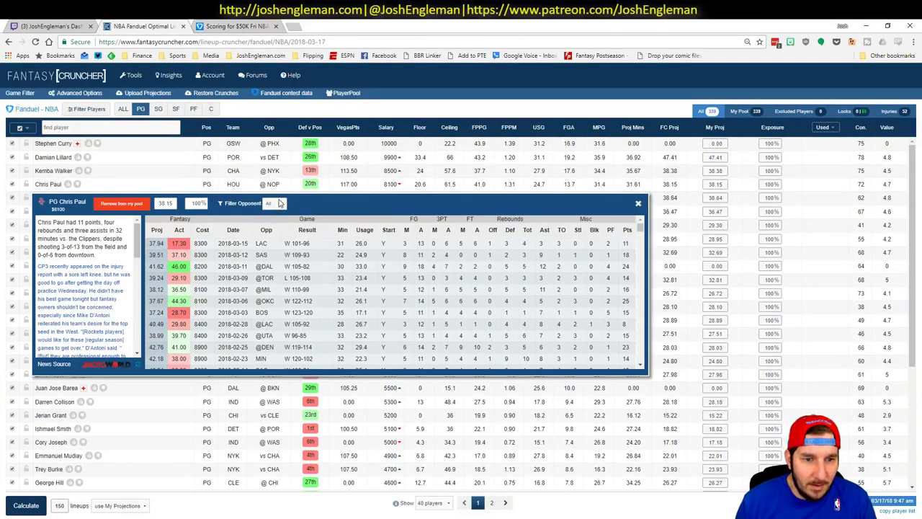
left_click(276, 203)
left_click(271, 220)
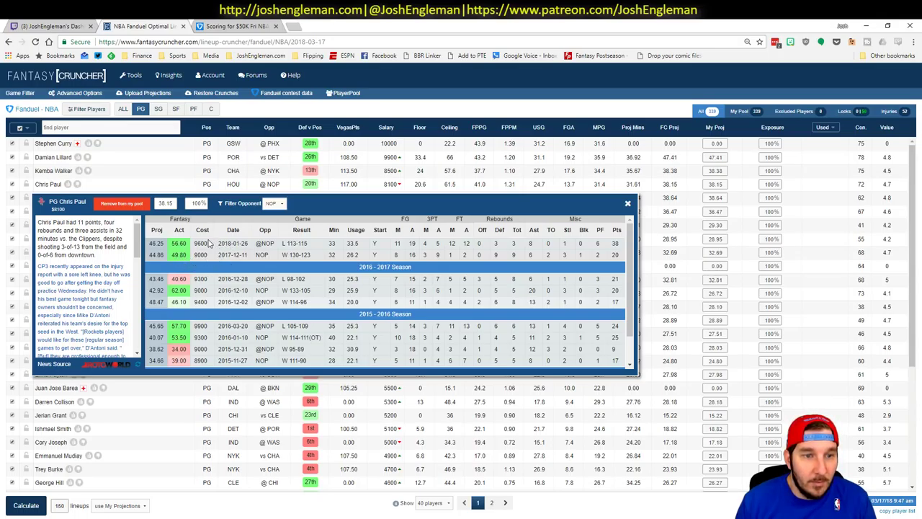
left_click(627, 203)
key("alt+Tab")
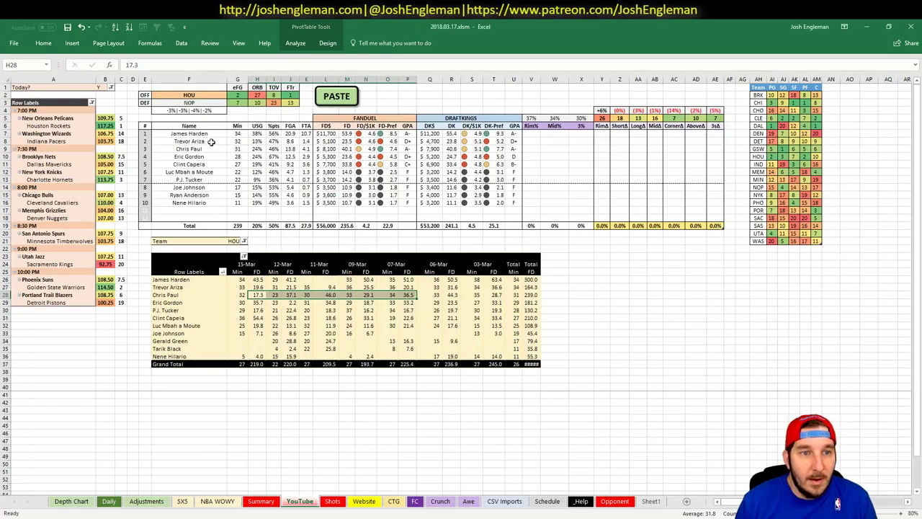
Review the Houston players' projections, checking Clint Capela's shooting share, his 15-Mar fantasy score and HOU's center ranking
left_click(207, 133)
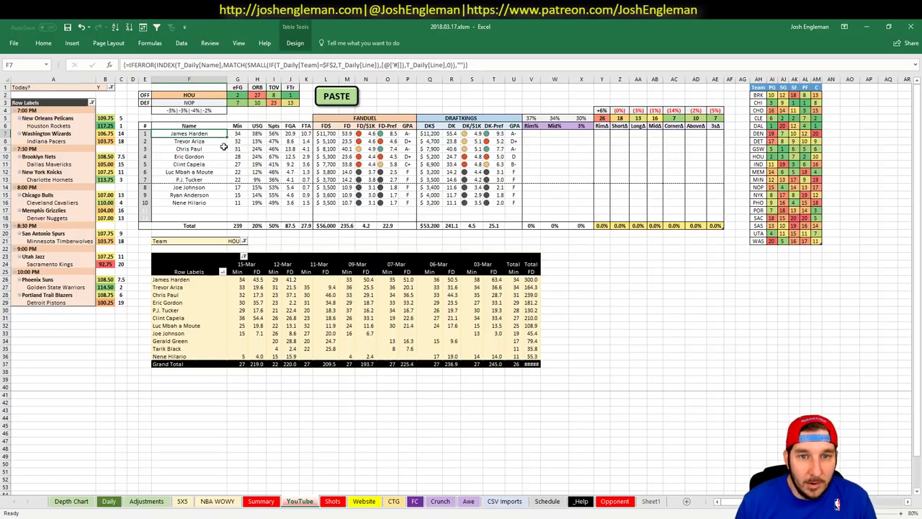
left_click(177, 164)
left_click(271, 164)
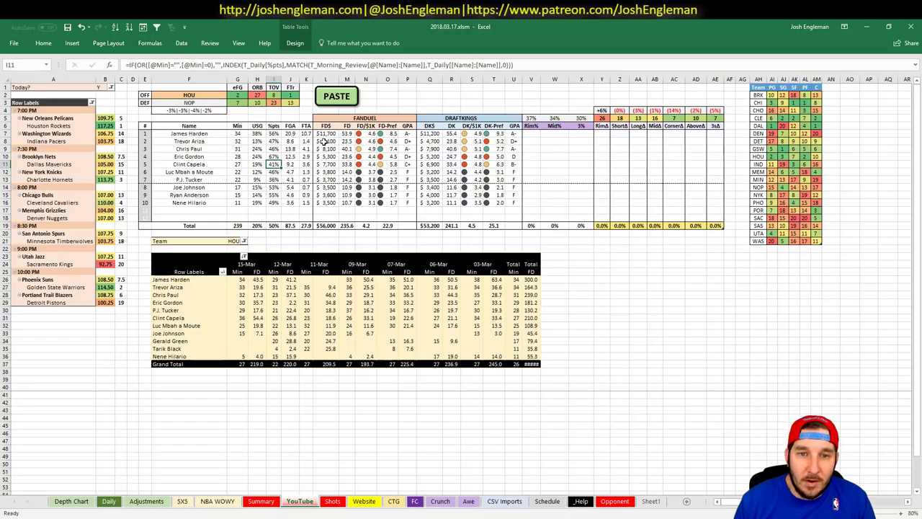
left_click(256, 318)
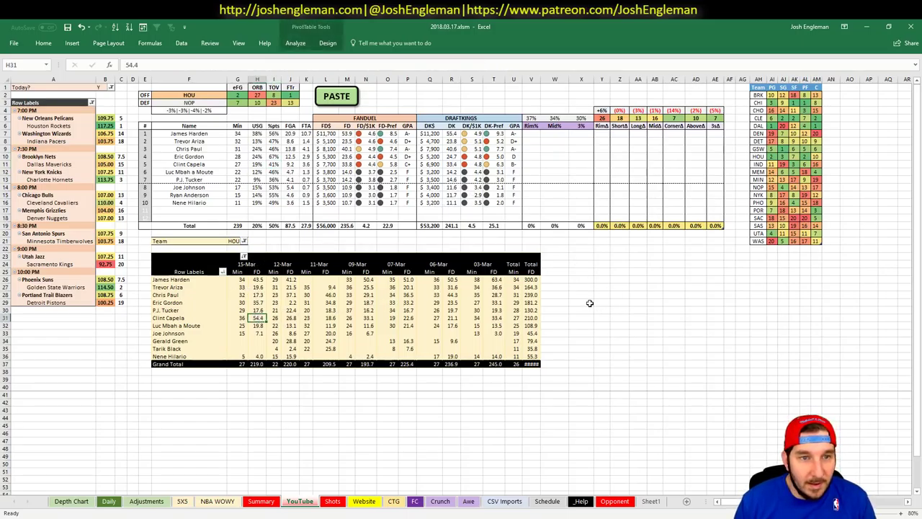
left_click(823, 157)
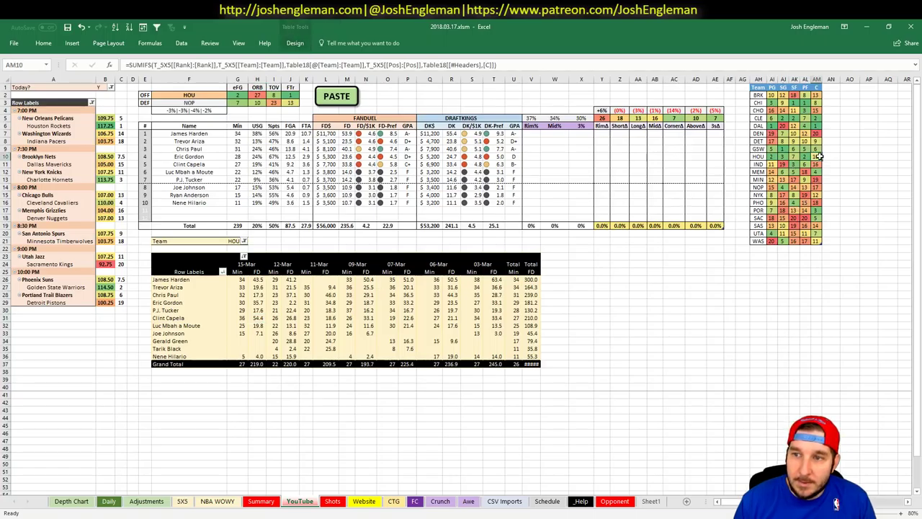
left_click(655, 356)
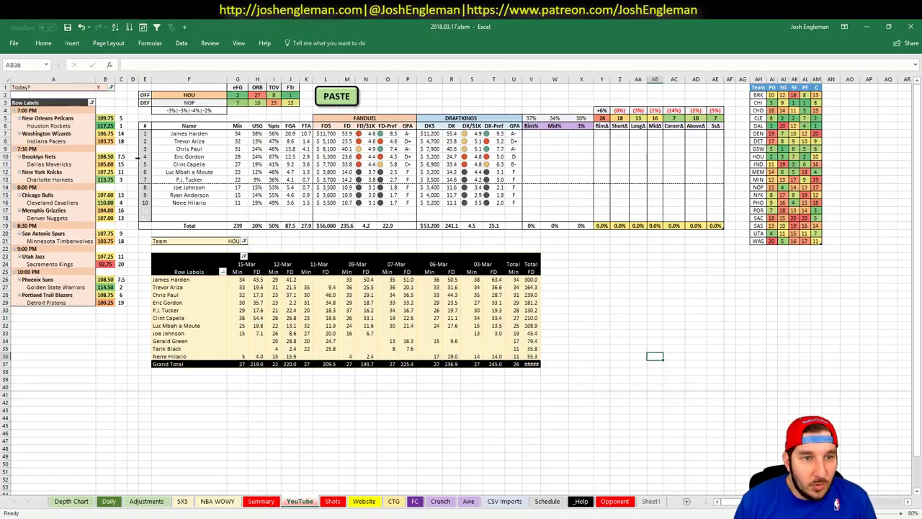
left_click(191, 134)
key("Down")
key("Down")
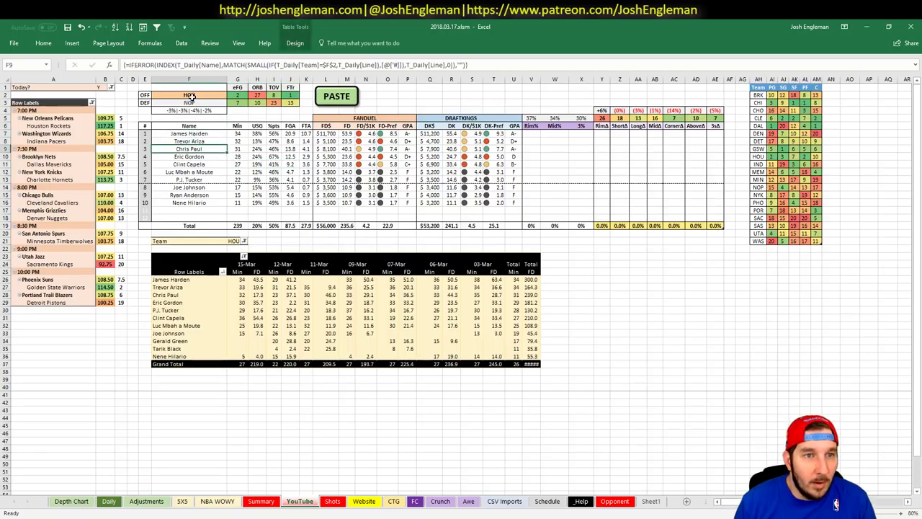
Set both the matchup table's offensive team and the game log's team filter to WAS
left_click(192, 95)
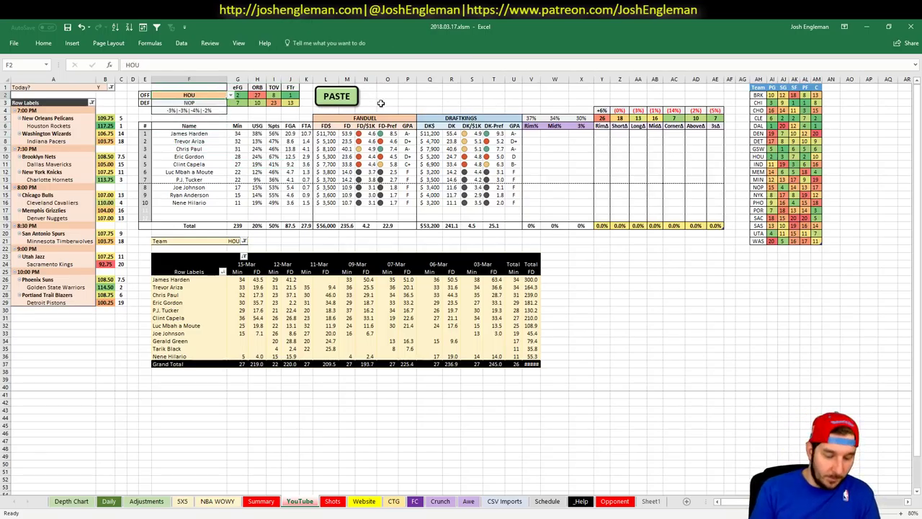
type("WAS")
key("Return")
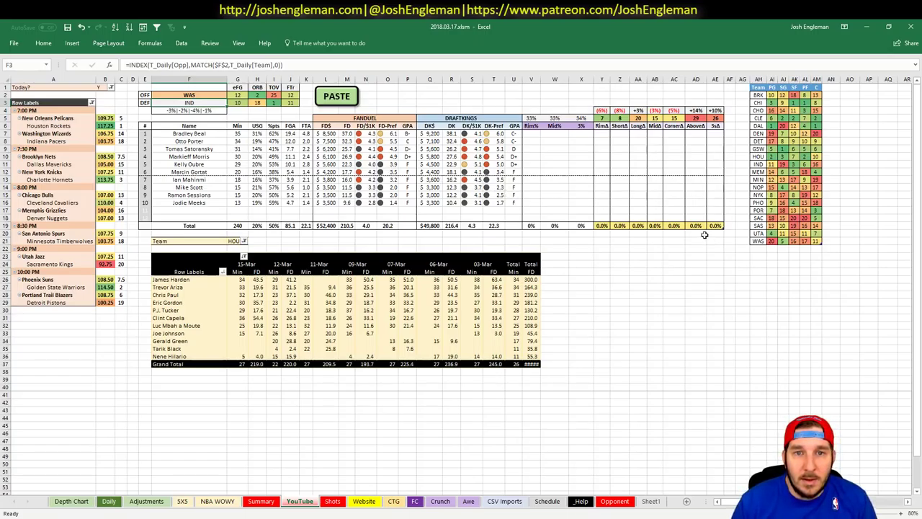
left_click(232, 242)
type("W")
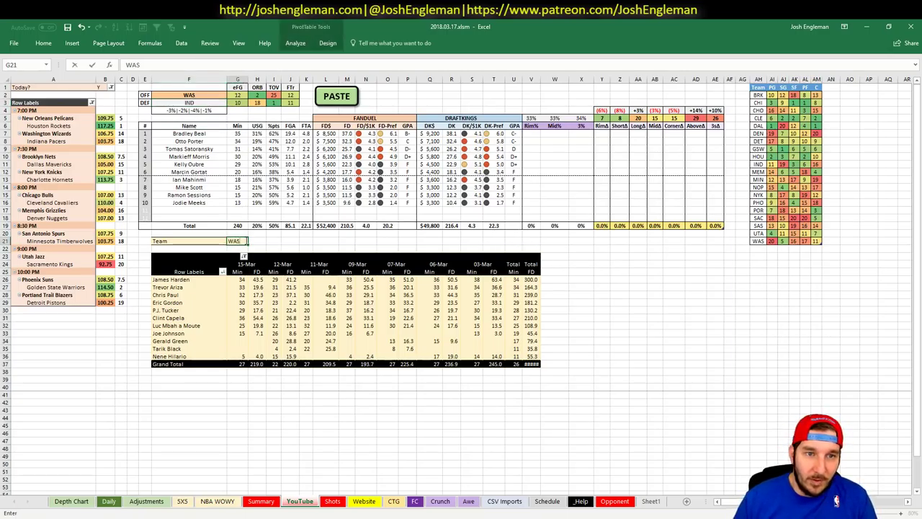
type("AS")
key("Return")
Examine the WAS row in the team-by-position ranking table, focusing on the PG and SG ranks
left_click(772, 241)
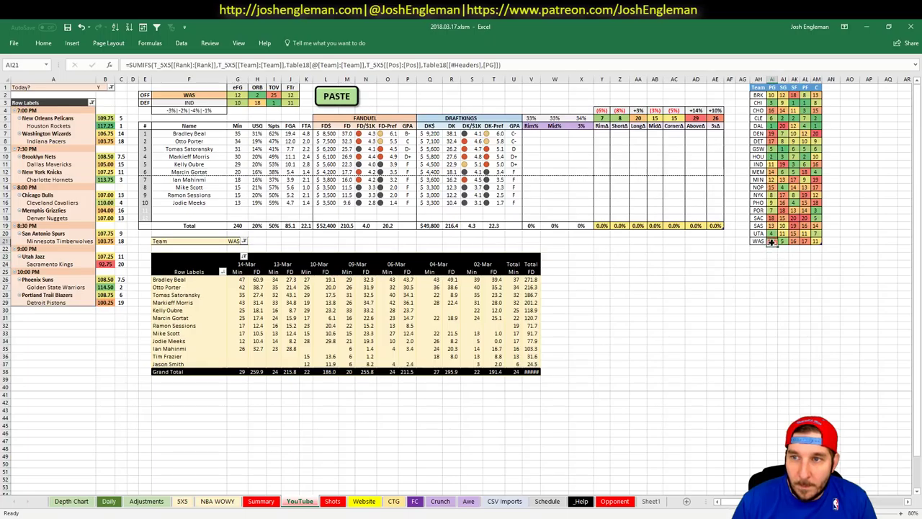
left_click_drag(753, 242, 830, 240)
left_click(868, 233)
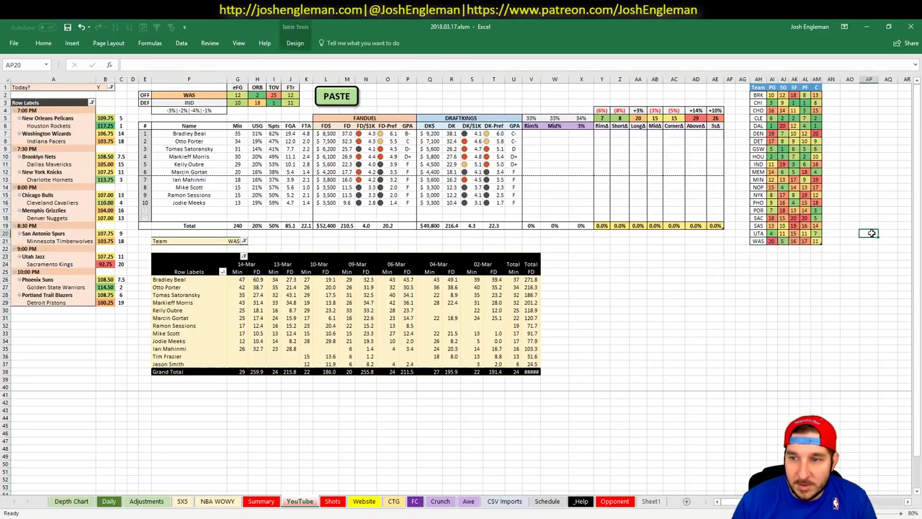
left_click(784, 241)
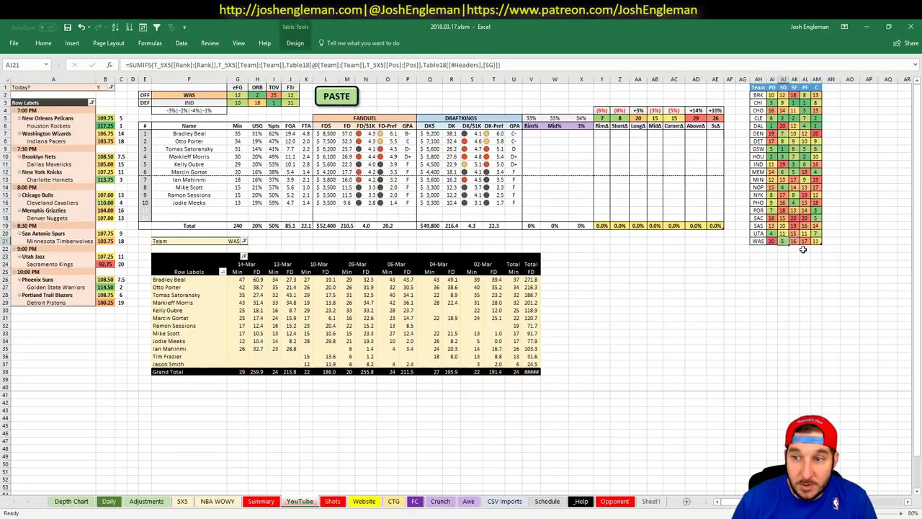
Find Bradley Beal among the shooting guards on the 5X5 sheet, then check his 14-Mar fantasy score in the YouTube sheet's game log
left_click(182, 500)
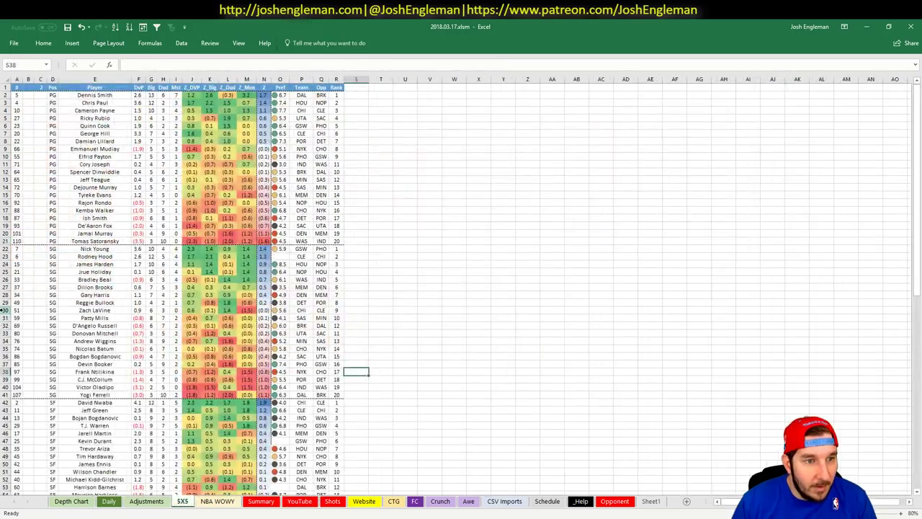
left_click(6, 278)
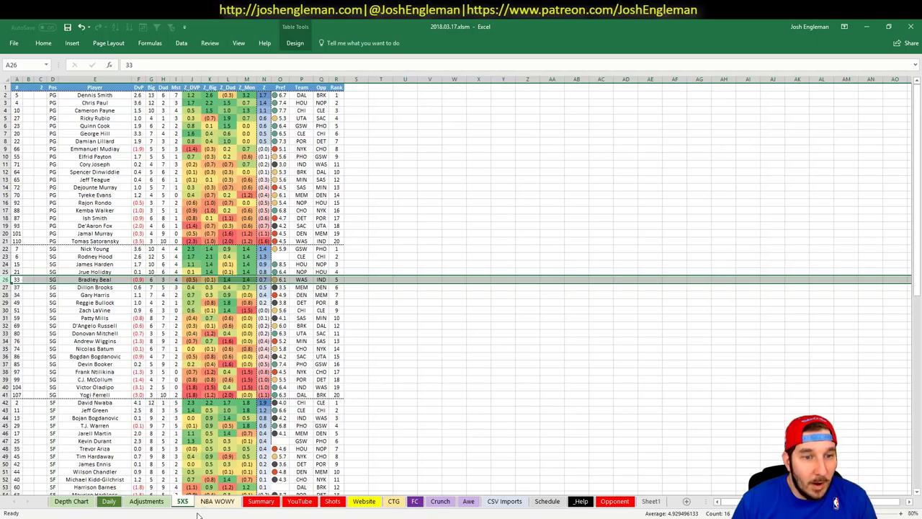
left_click(145, 502)
left_click(300, 502)
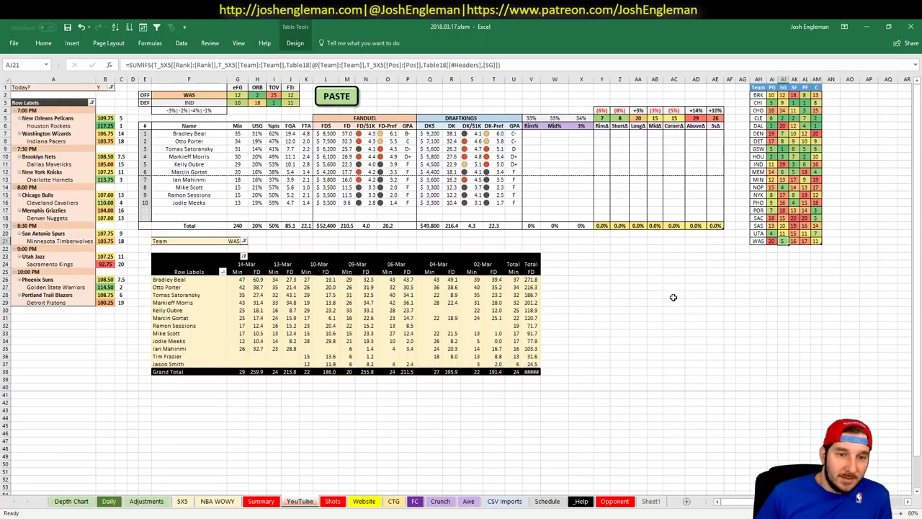
left_click(261, 280)
left_click(602, 348)
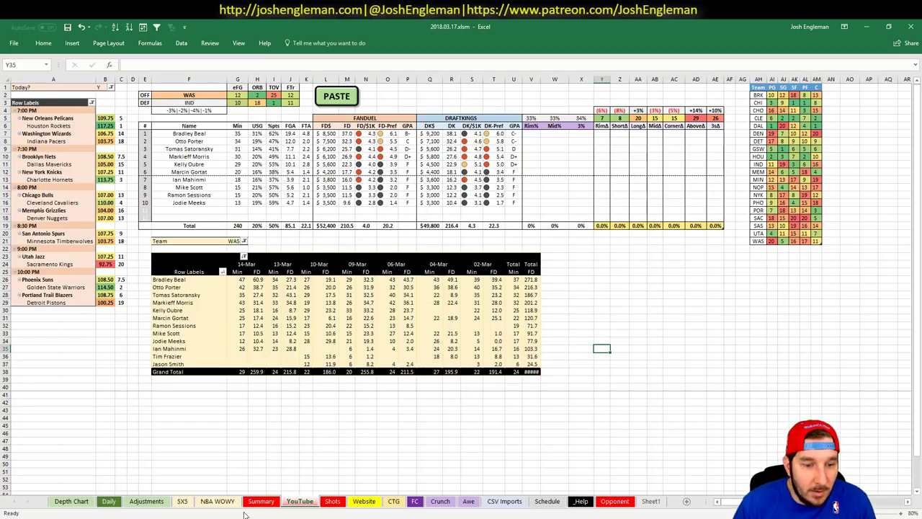
Set Bradley Beal's BOOST to 2.5% on the Adjustments sheet
left_click(146, 501)
scroll(122, 220, "down", 10)
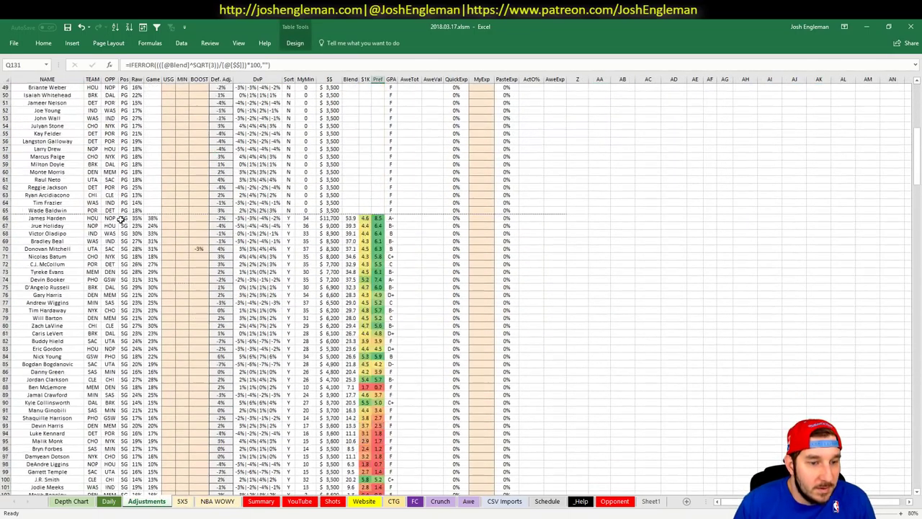
scroll(123, 220, "down", 1)
left_click(199, 217)
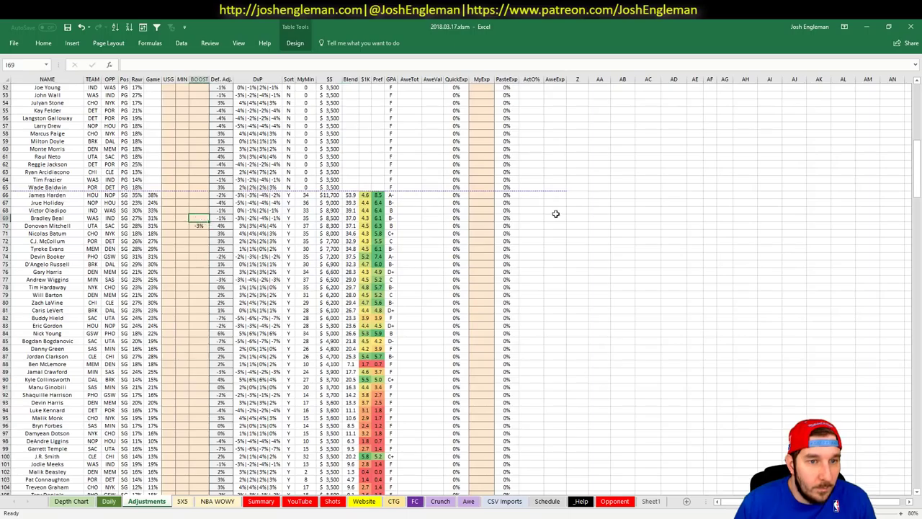
type("2.5")
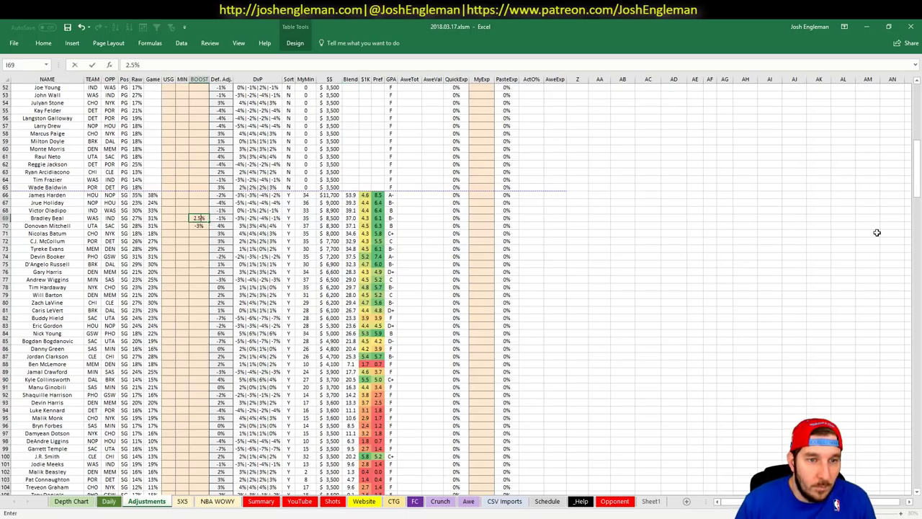
key("Return")
Return to the YouTube sheet and review Bradley Beal's updated FanDuel projection and DraftKings salary
left_click(300, 501)
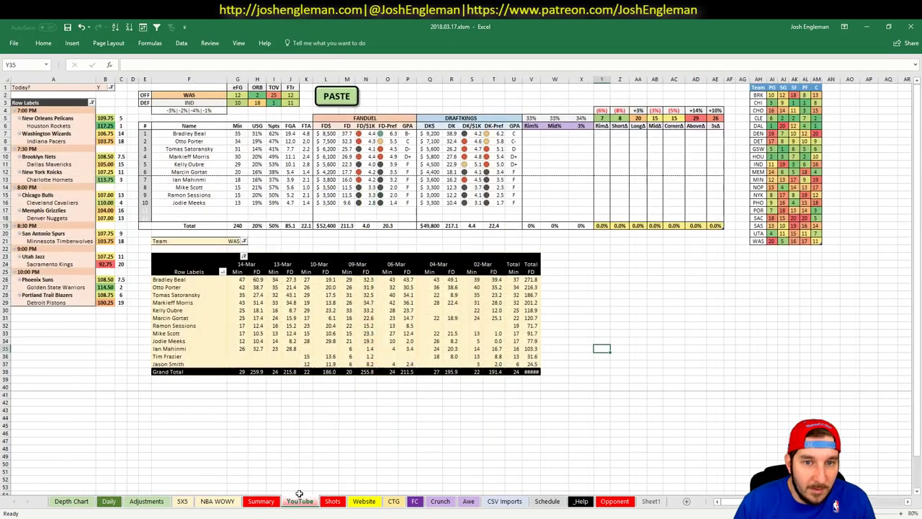
left_click(662, 291)
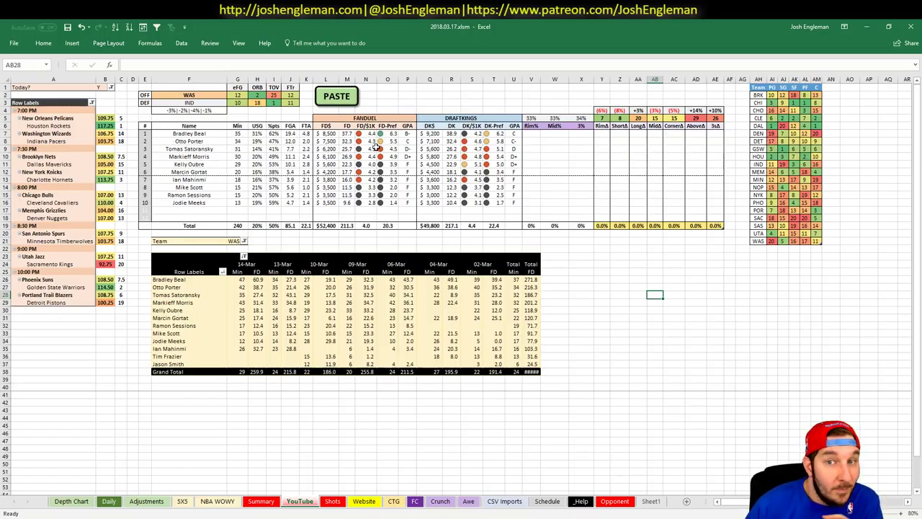
left_click(431, 134)
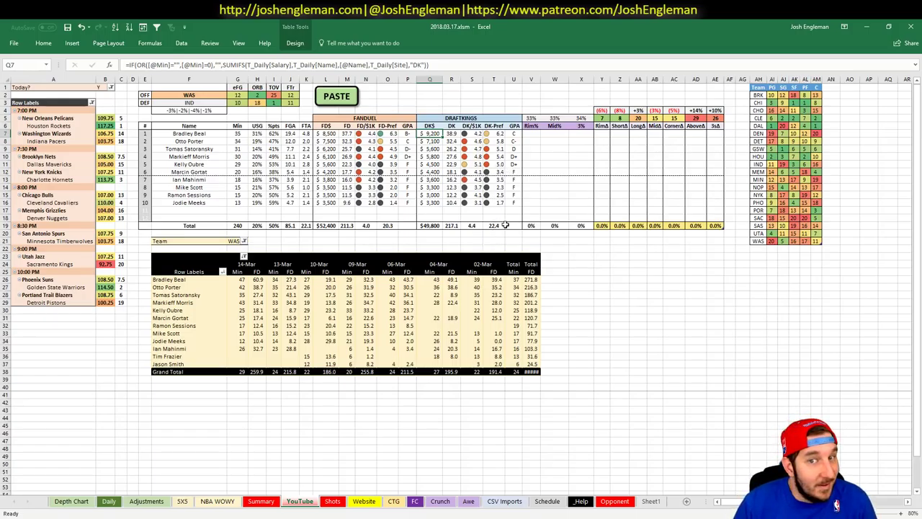
Review Markieff Morris's FanDuel and DraftKings salaries and projections in the Washington player table
left_click(573, 263)
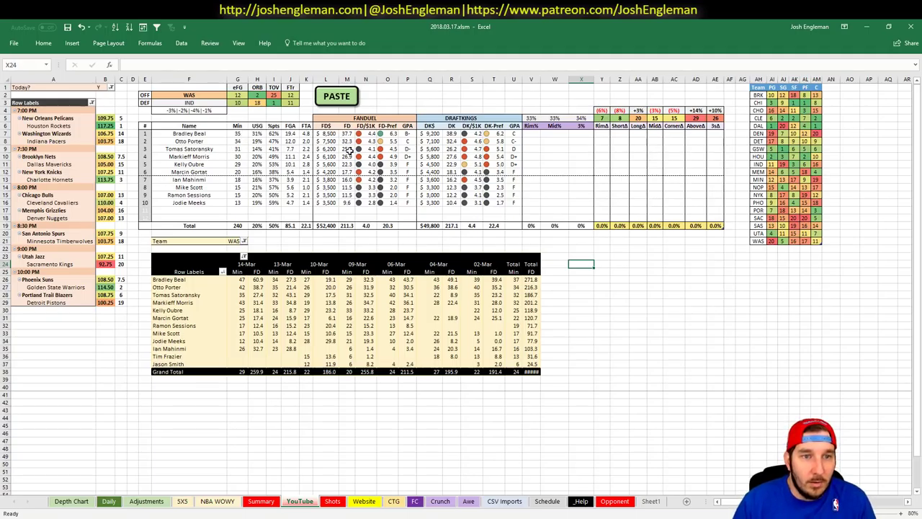
left_click_drag(497, 156, 303, 155)
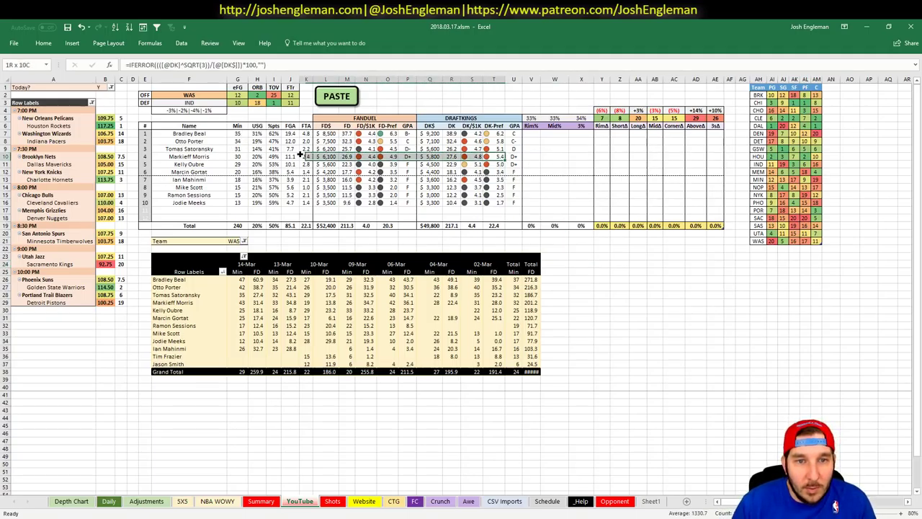
key("ctrl+c")
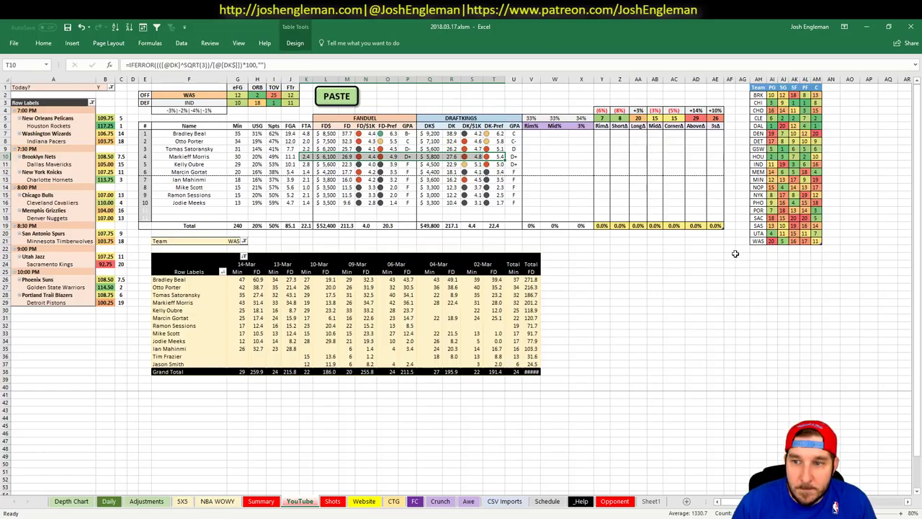
left_click(717, 278)
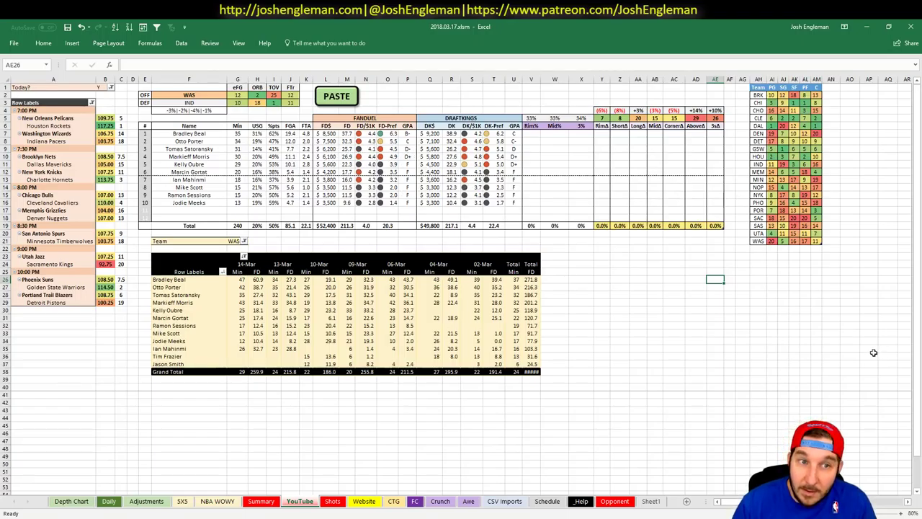
Set the offensive team to IND on the YouTube sheet
left_click(206, 95)
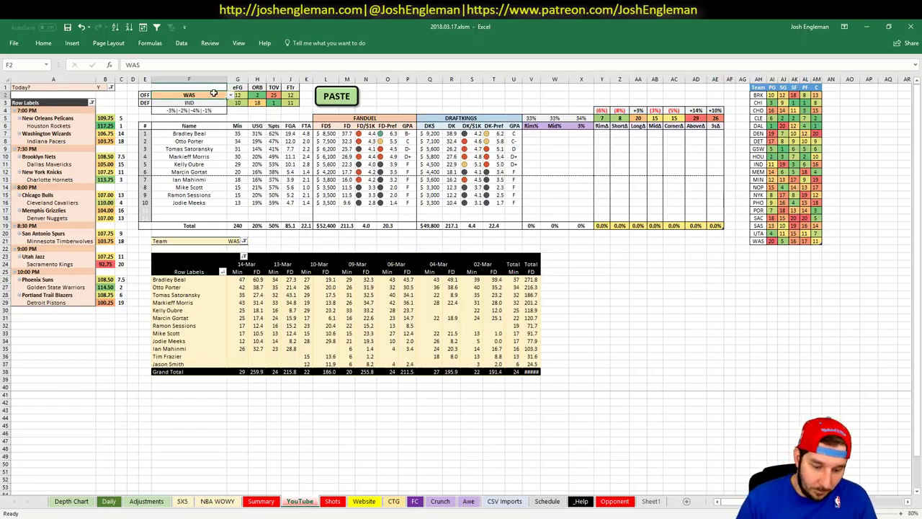
type("IND")
key("Return")
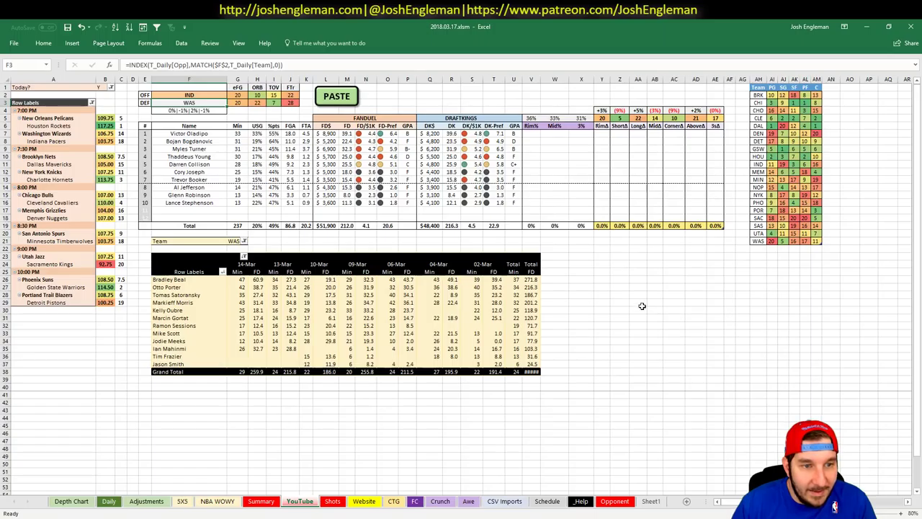
Examine the IND row in the team-by-position ranking table from SG through C
left_click(783, 164)
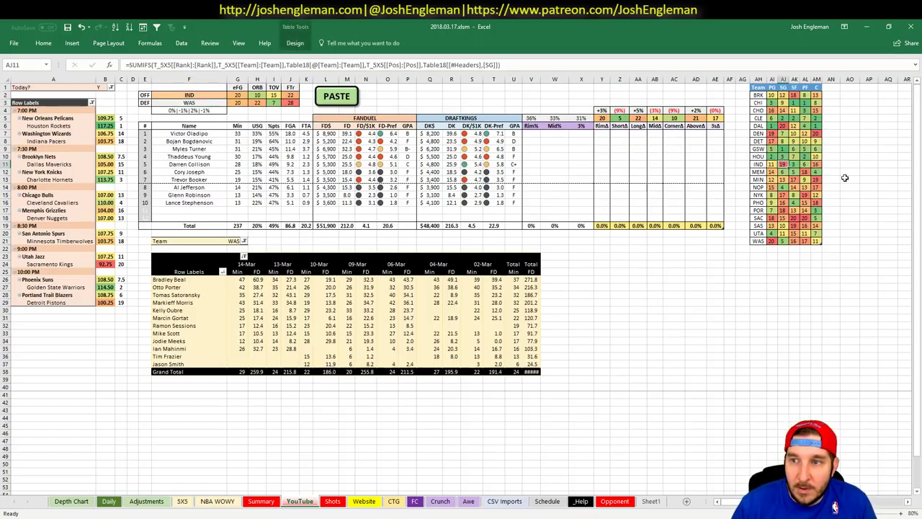
key("Right")
key("Right")
key("Right")
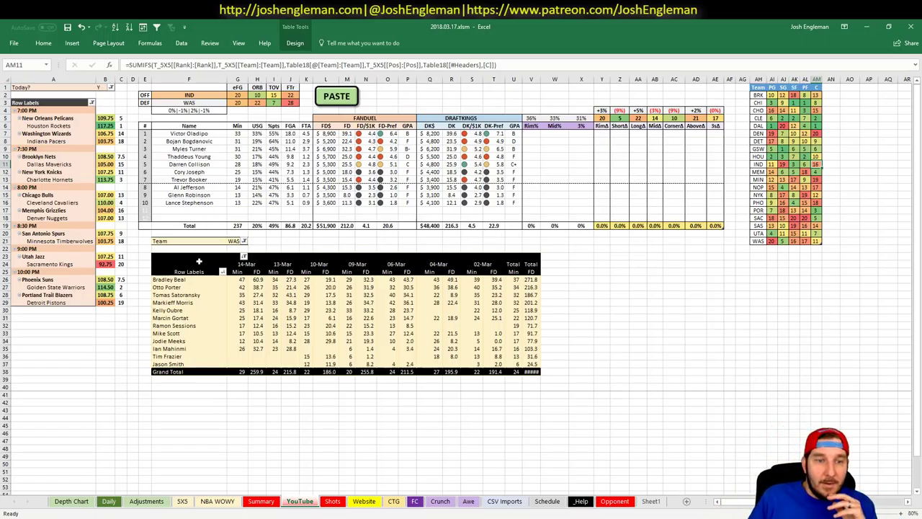
Filter the game log pivot table to the team IND
left_click(233, 241)
type("IND")
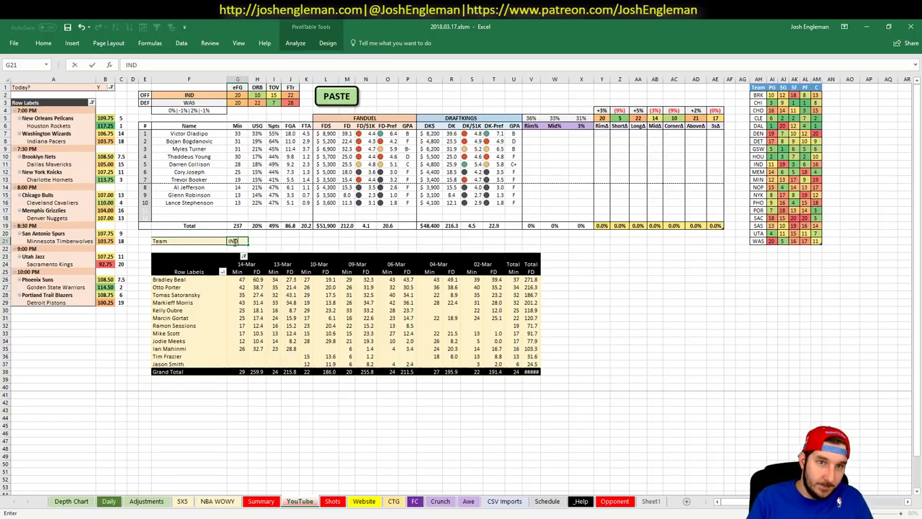
key("Return")
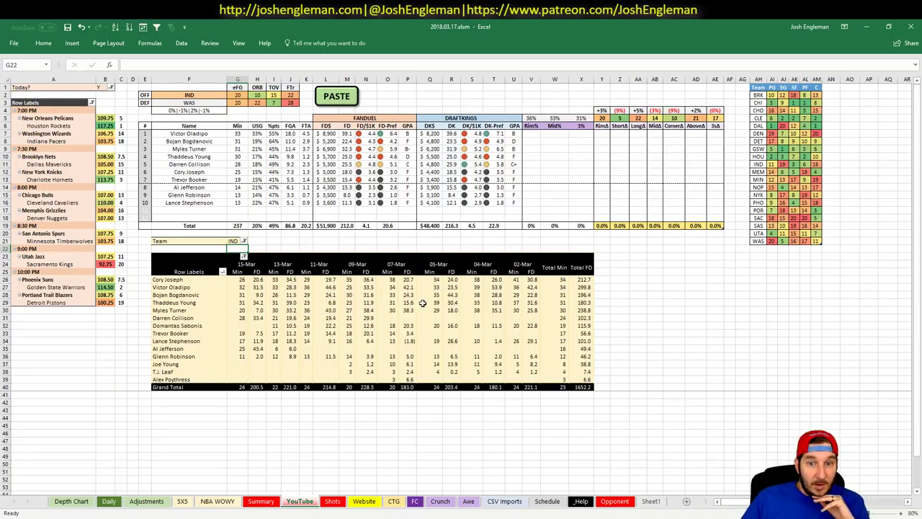
Check Victor Oladipo's fantasy scores in the game log from 15-Mar back to 05-Mar
left_click(257, 288)
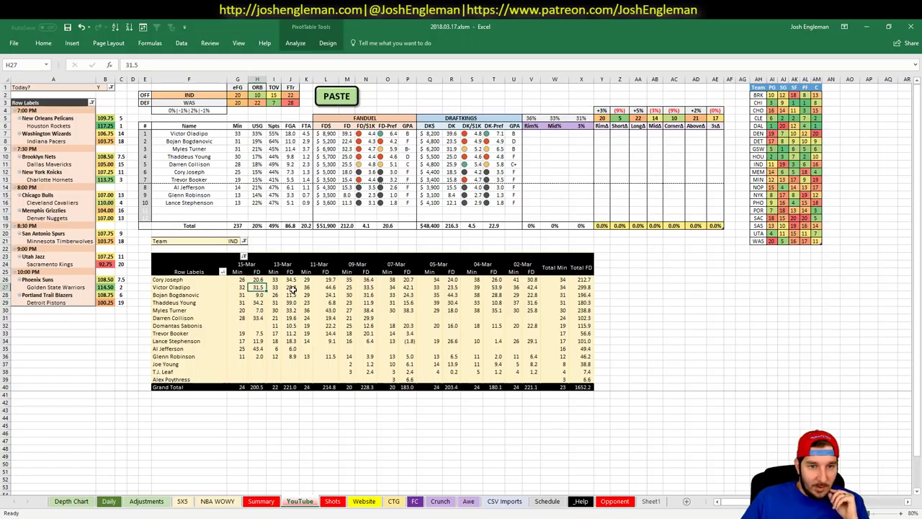
left_click(290, 288)
left_click(328, 287)
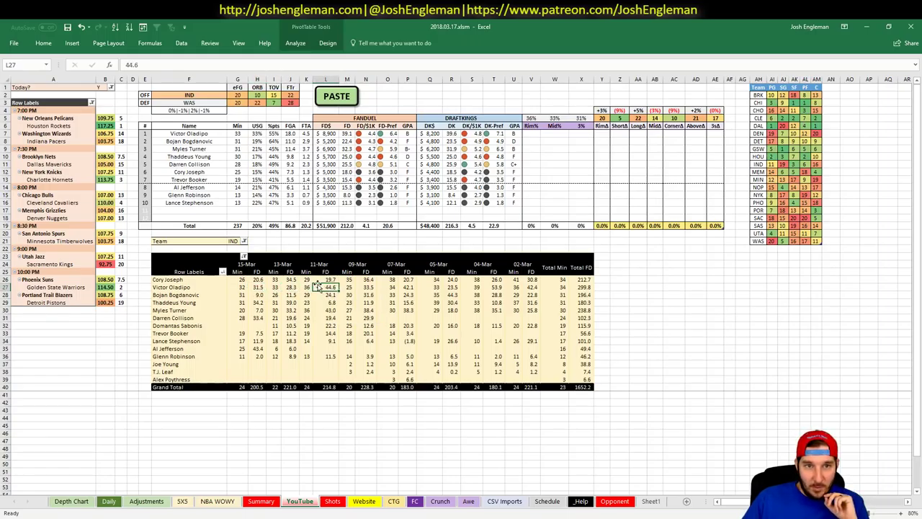
left_click(366, 287)
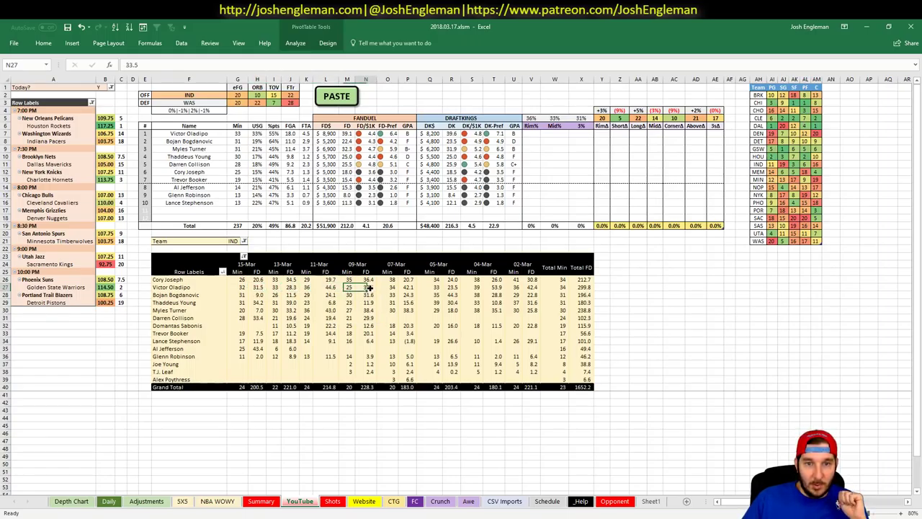
left_click(408, 287)
left_click(451, 288)
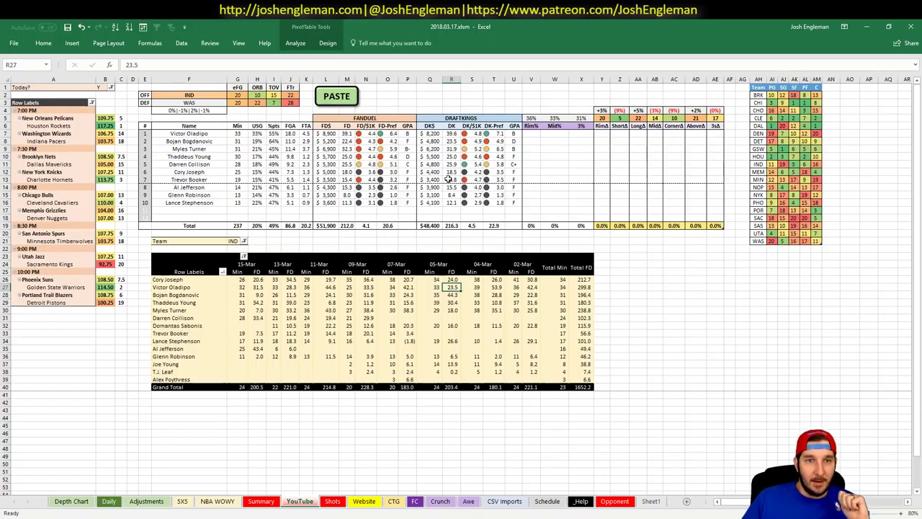
Review Myles Turner's row in the game log, including his 11-Mar fantasy score
left_click_drag(189, 311, 571, 310)
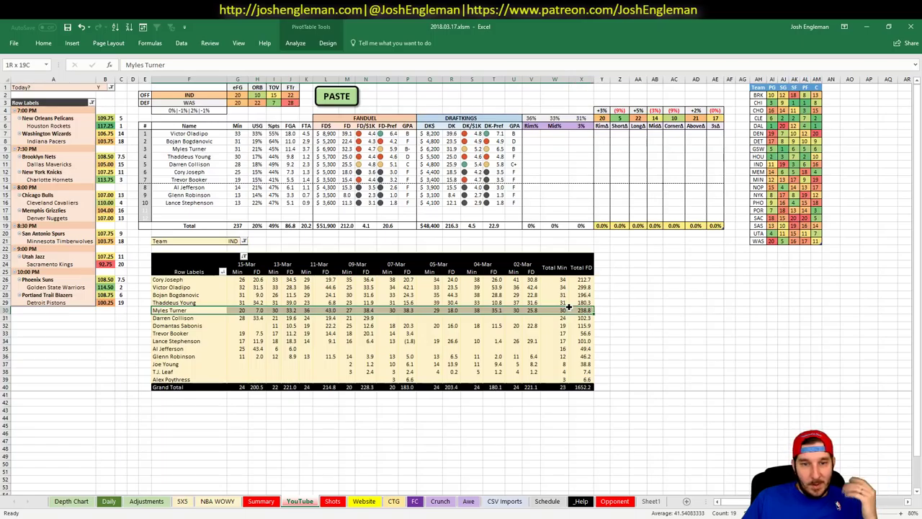
left_click(393, 310)
left_click(326, 309)
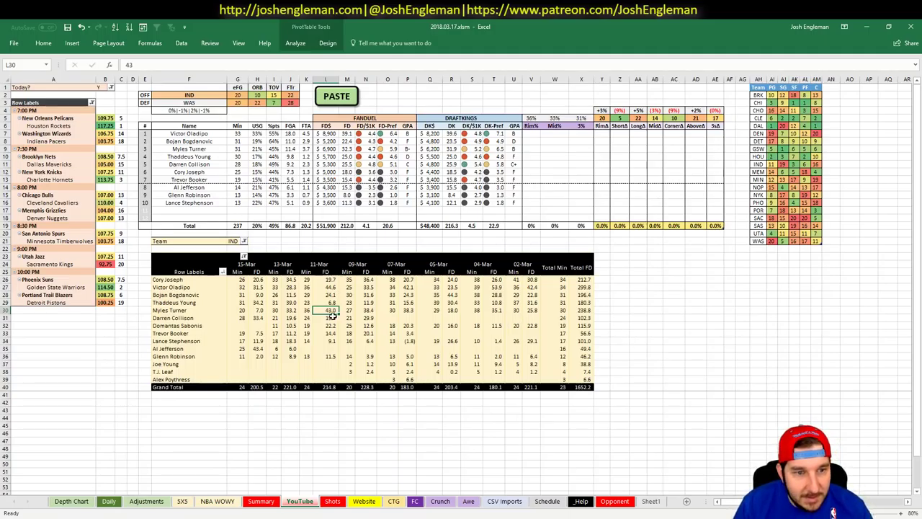
Check Darren Collison's 15-Mar fantasy score and FanDuel salary, and compare the PG ranks of WAS and IND
left_click(257, 318)
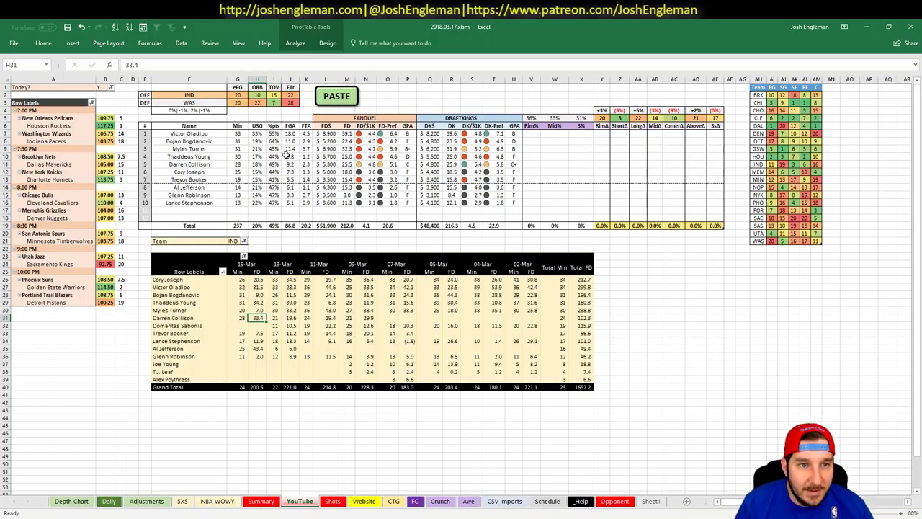
left_click(328, 164)
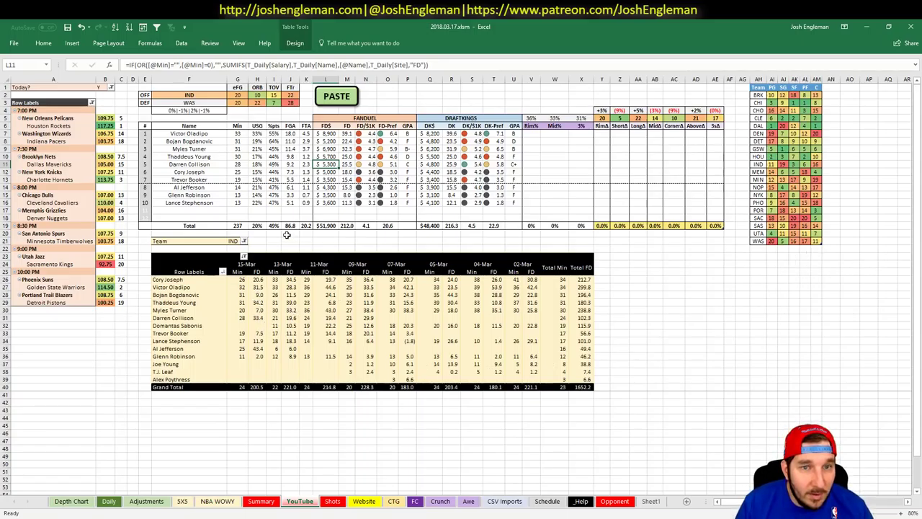
left_click(774, 242)
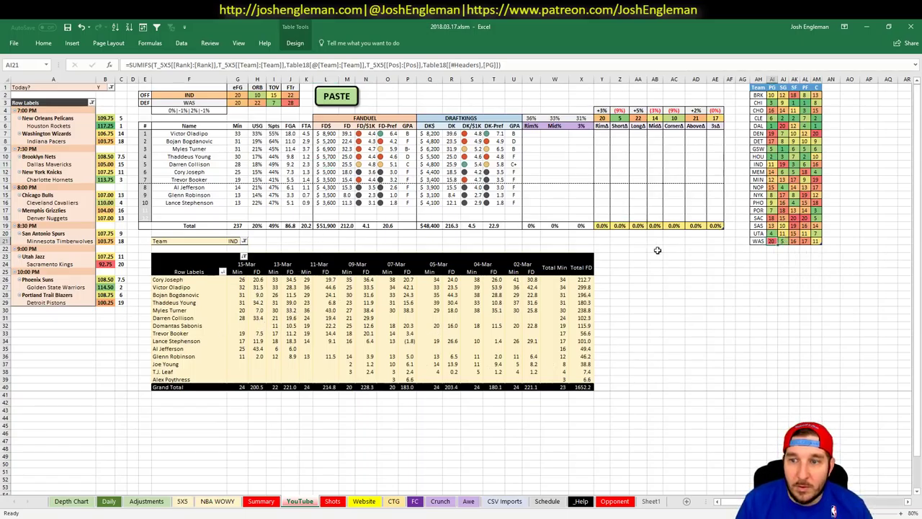
left_click(772, 164)
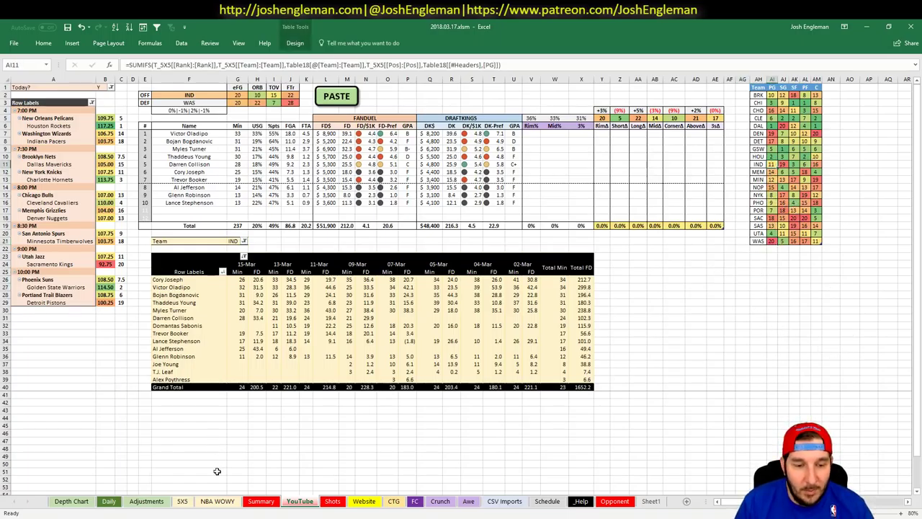
Examine Cory Joseph's row among the point guards on the 5X5 sheet
left_click(184, 504)
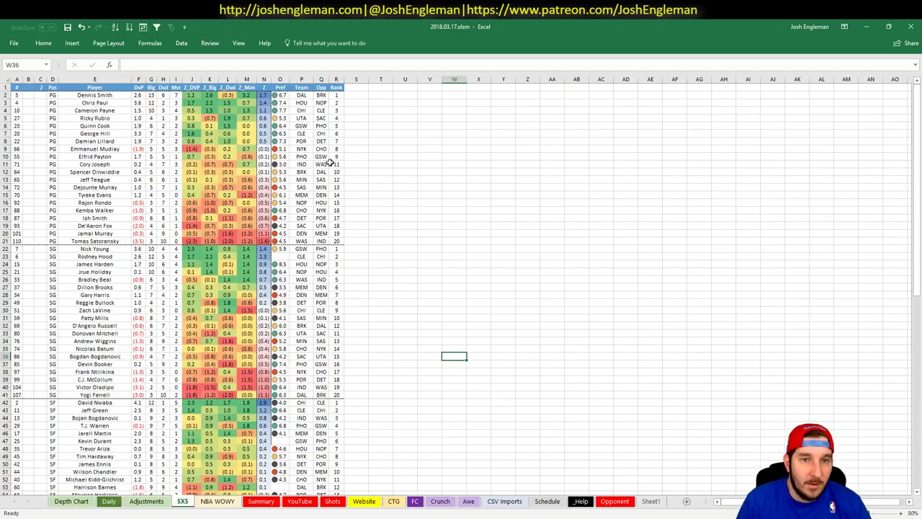
left_click_drag(340, 163, 163, 163)
left_click(165, 163)
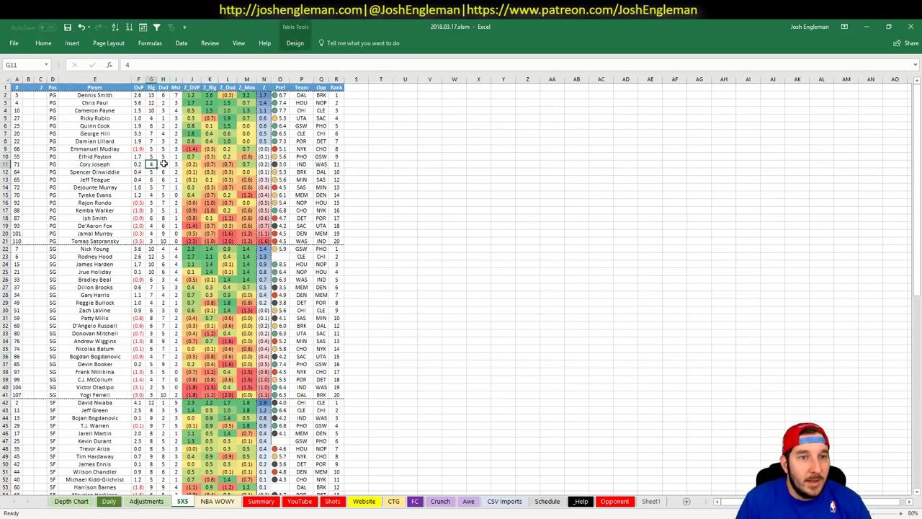
left_click(411, 296)
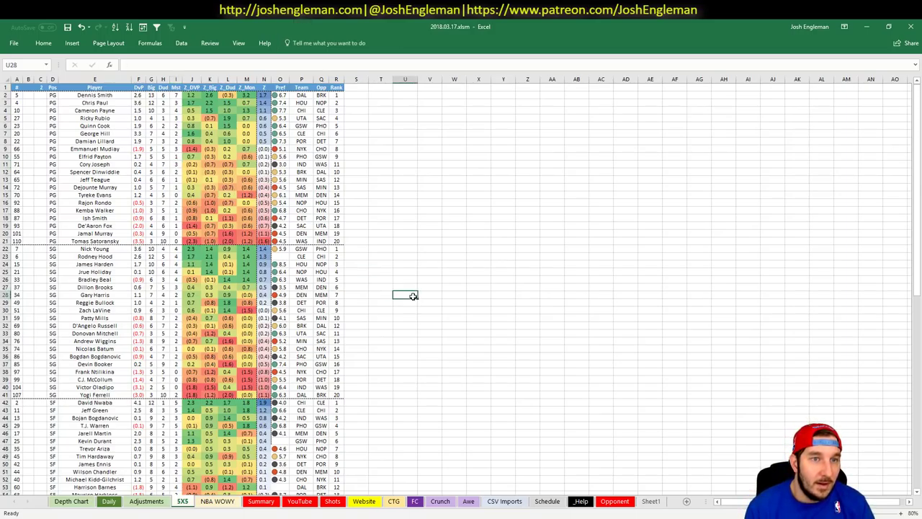
Return to the YouTube sheet and set the offensive team to BRK
left_click(300, 501)
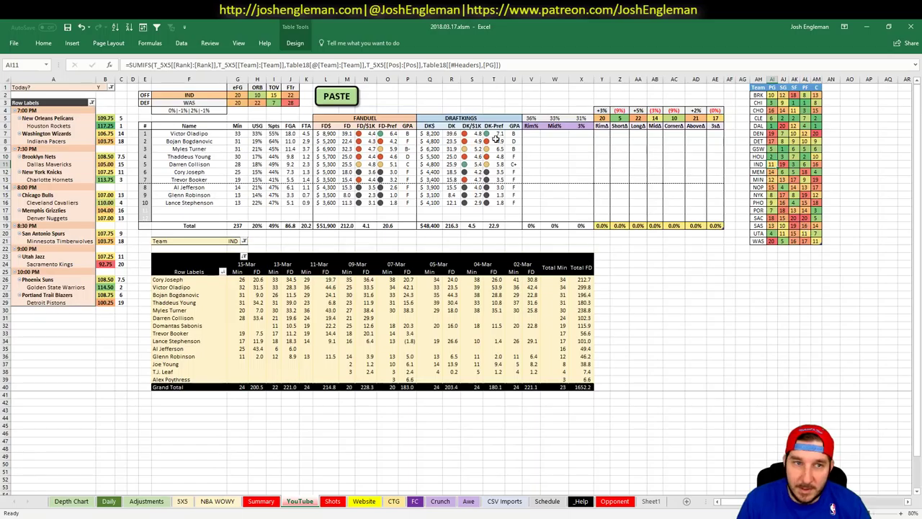
left_click(202, 95)
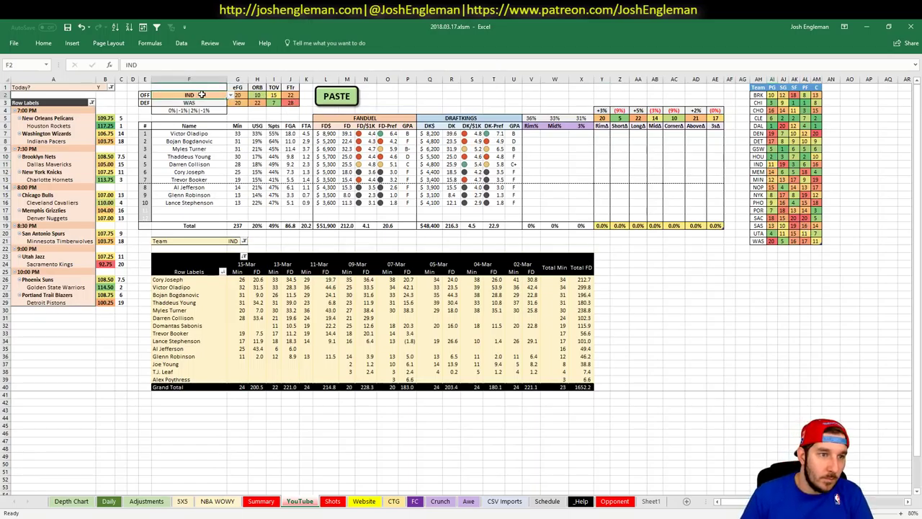
type("BRK")
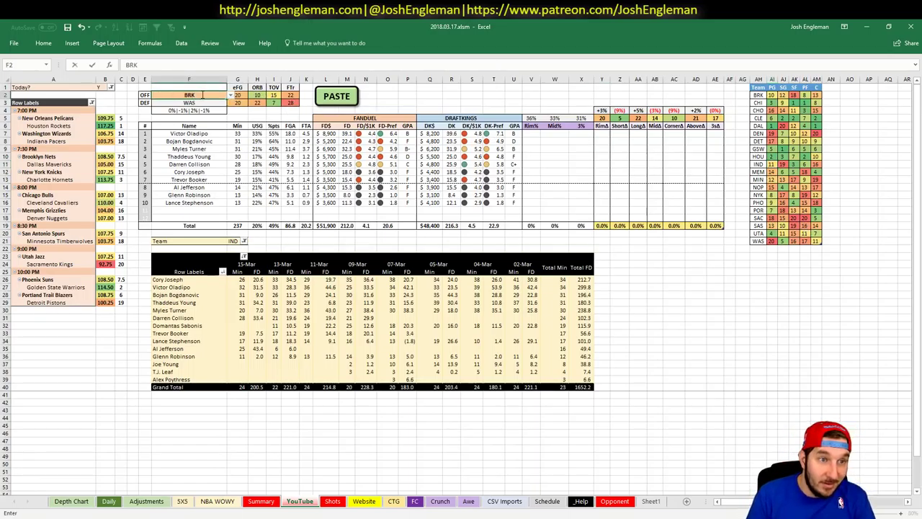
key("Return")
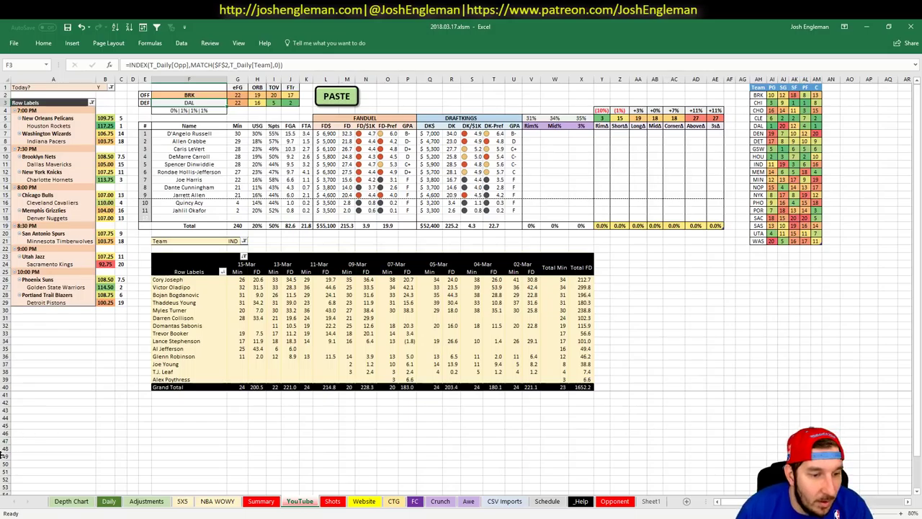
Switch to Chrome, open the bookmarked NBA Spreads with Totals page in a new tab, and view the March 17 odds
mouse_move(50, 515)
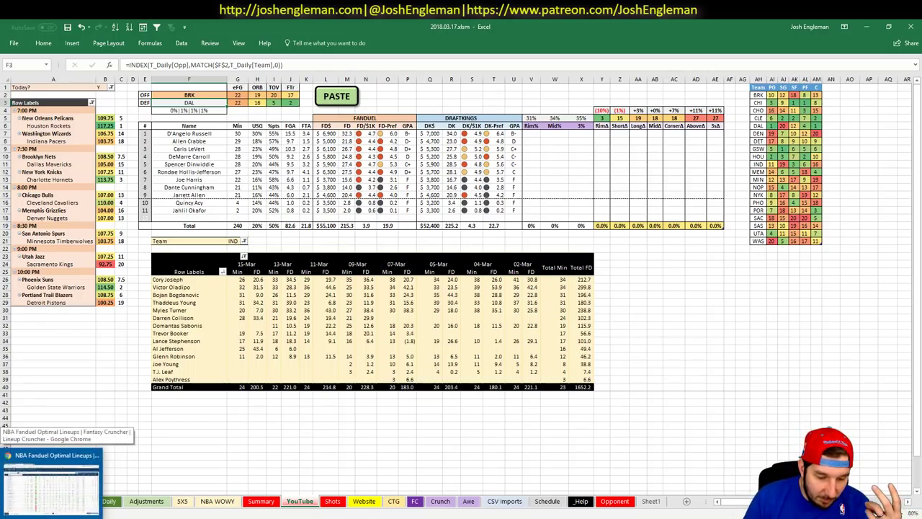
left_click(51, 479)
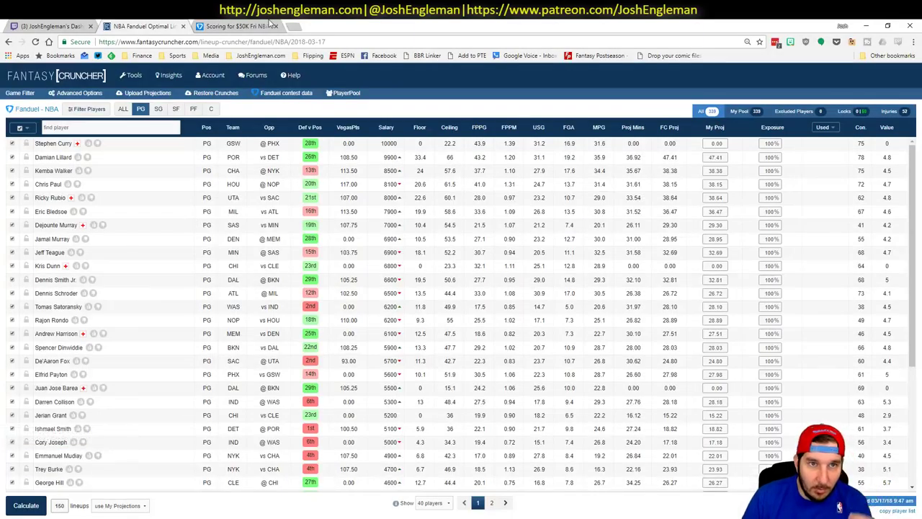
key("ctrl+t")
left_click(211, 56)
mouse_move(256, 55)
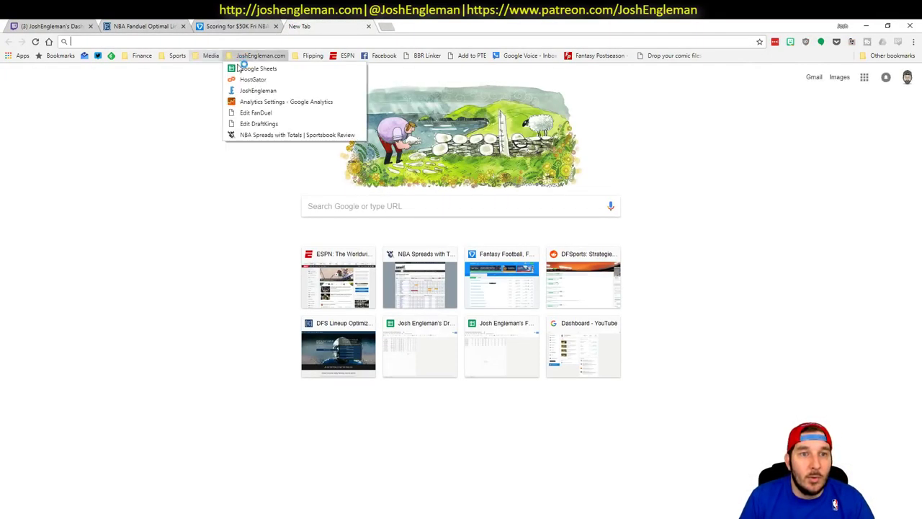
left_click(268, 135)
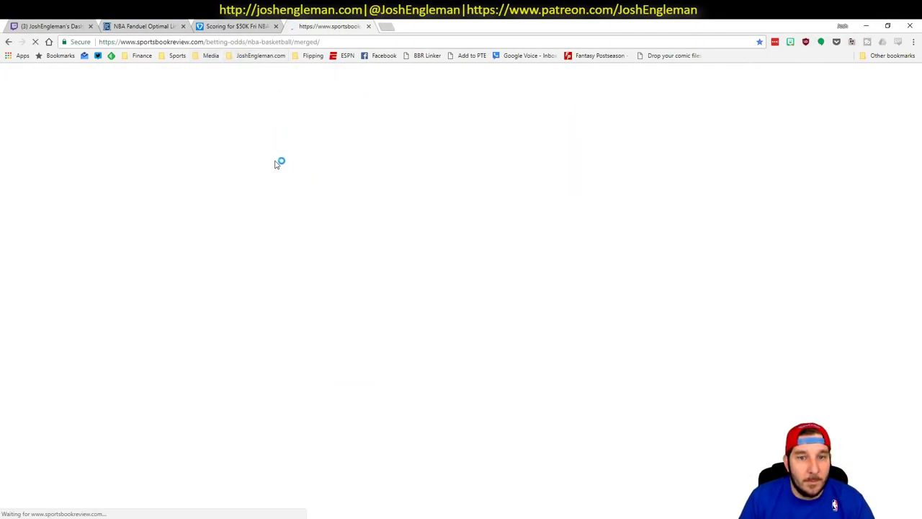
scroll(145, 238, "down", 1)
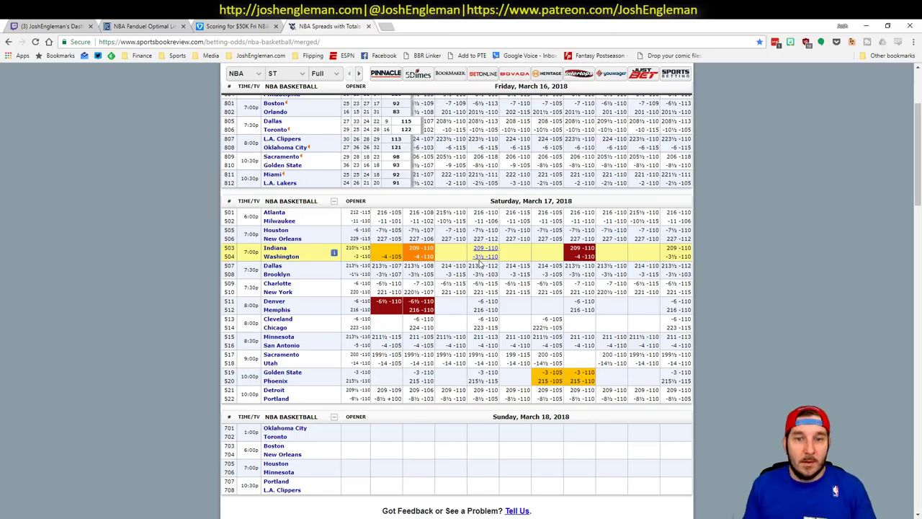
Return to the Excel workbook and check the Sacramento Kings at Utah Jazz point spread on the Schedule sheet
key("alt+Tab")
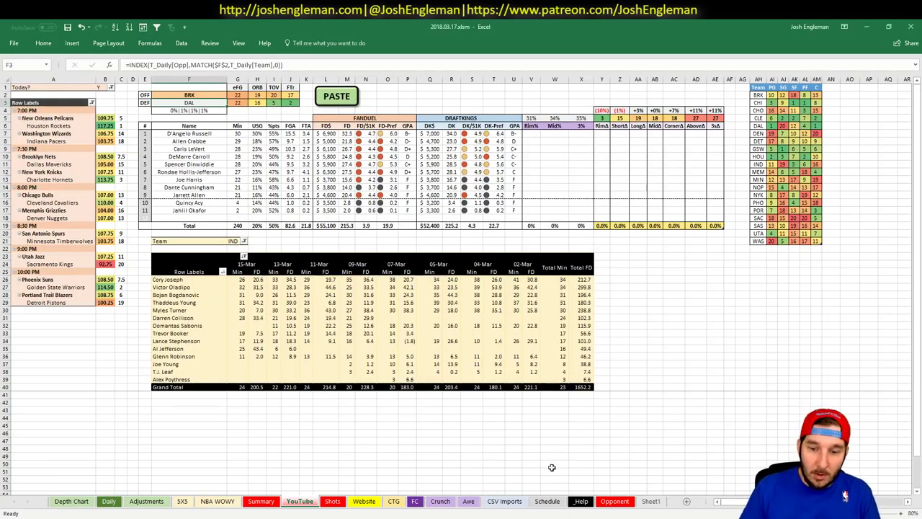
left_click(555, 507)
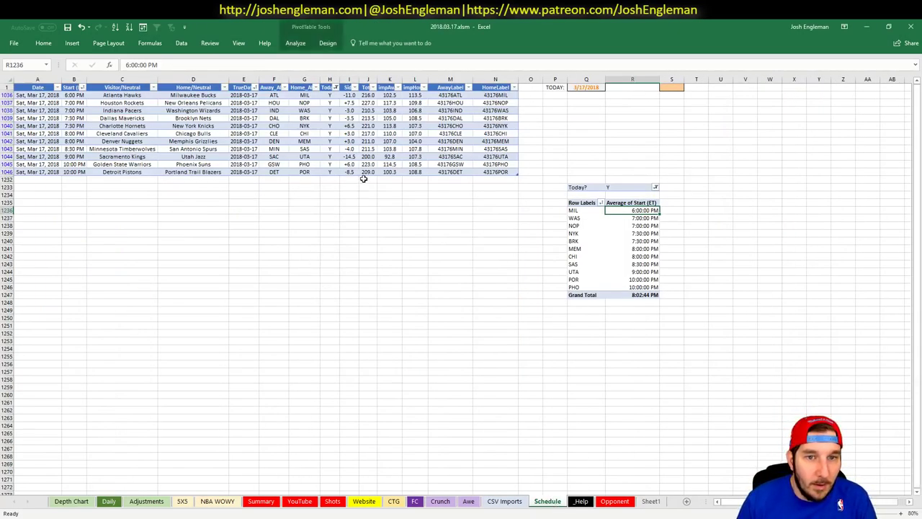
left_click(352, 155)
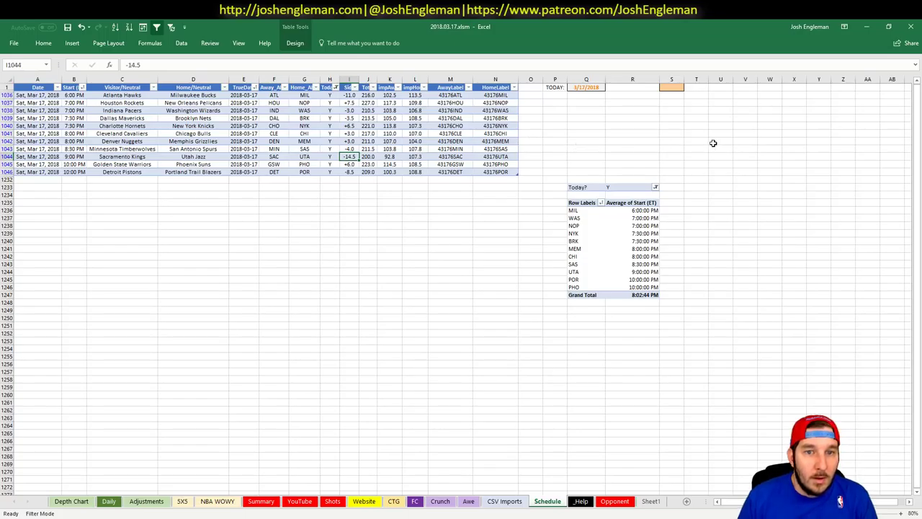
Check the Golden State at Phoenix odds in Chrome and set that game's spread to 3 and total to 215 on the Schedule sheet
key("alt+Tab")
key("alt+Tab")
key("alt+Tab")
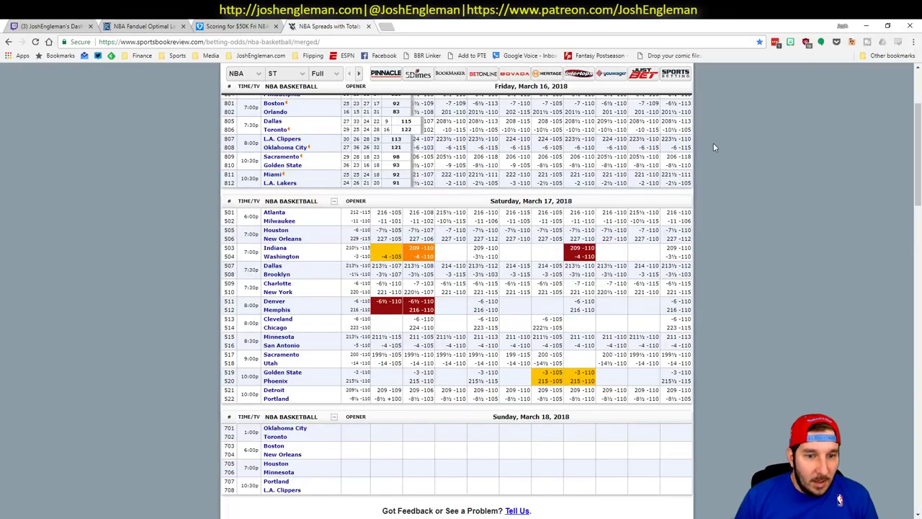
key("alt+Tab")
key("Tab")
type("215")
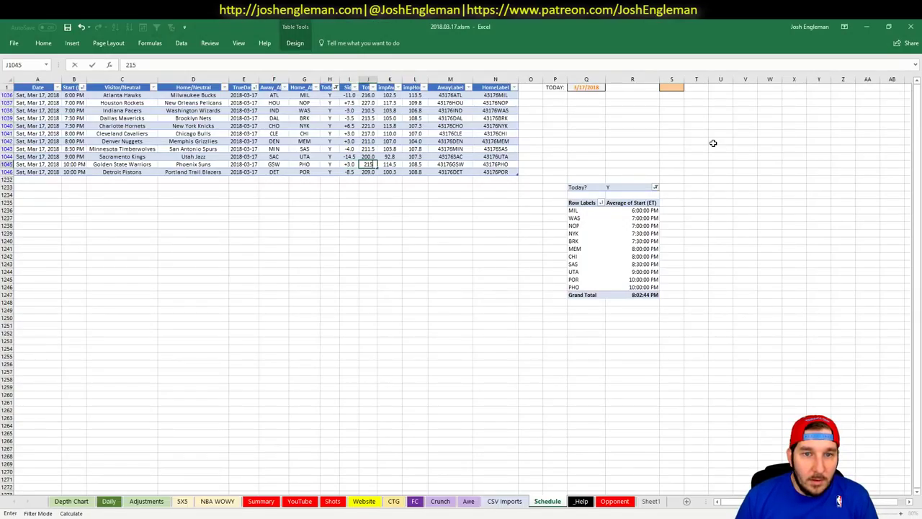
key("Return")
Check the Cleveland at Chicago odds in Chrome and set that game's spread to 6 and total to 224 in Excel
key("alt+Tab")
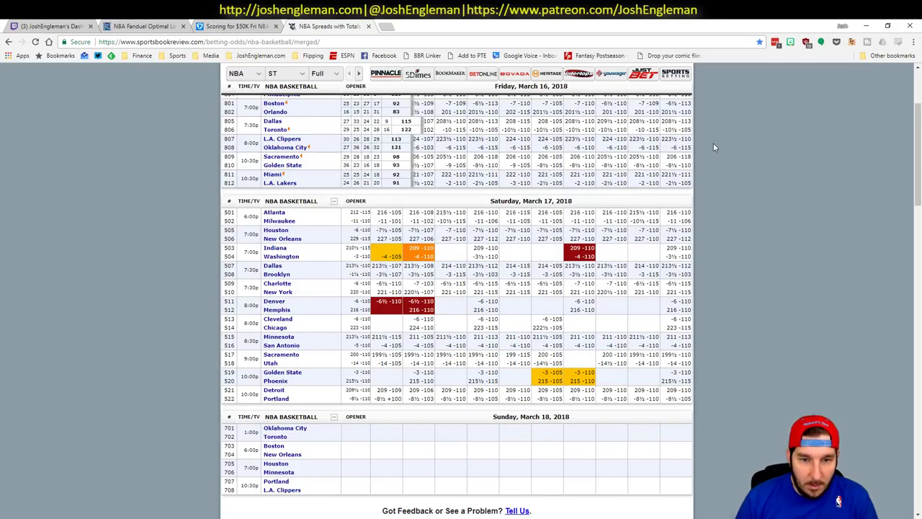
key("alt+Tab")
key("Up")
key("Up")
key("Up")
key("Up")
key("Up")
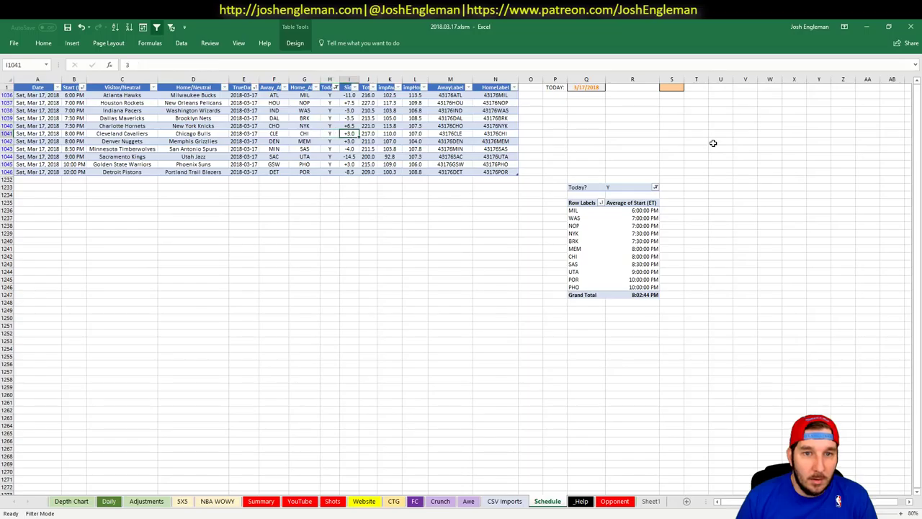
key("alt+Tab")
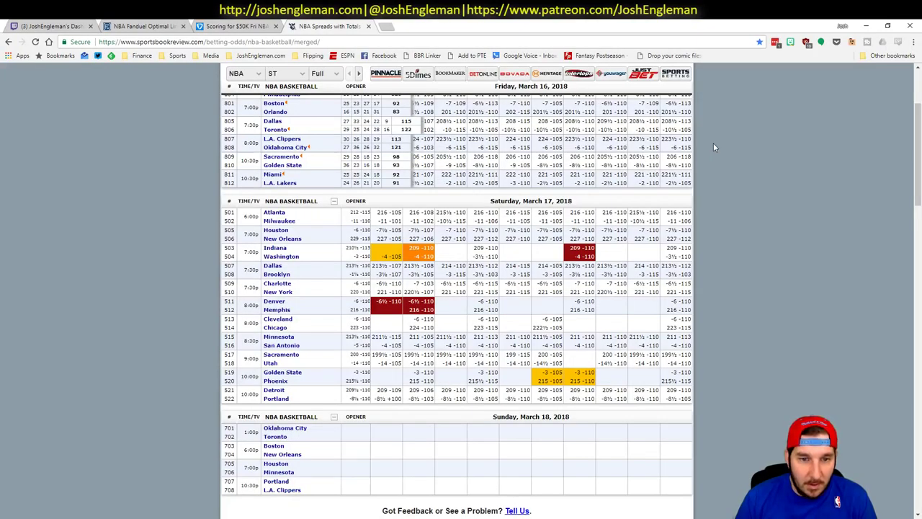
key("alt+Tab")
type("224")
key("alt+Tab")
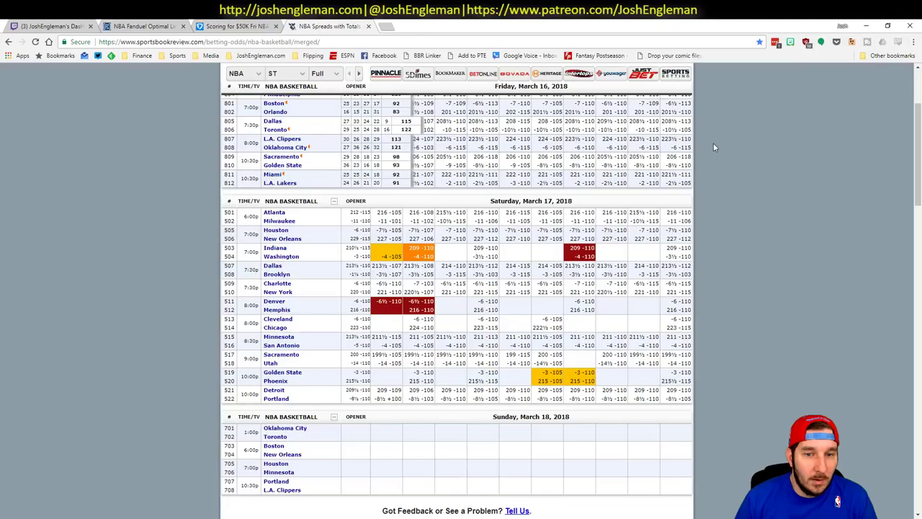
key("alt+Tab")
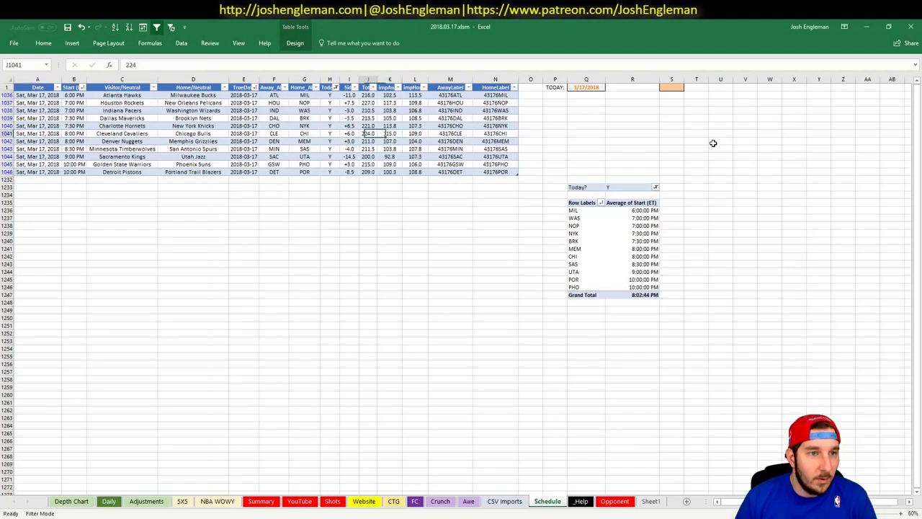
Check the Denver at Memphis odds in Chrome and set that game's spread to 6.5 and total to 216 in Excel
key("alt+Tab")
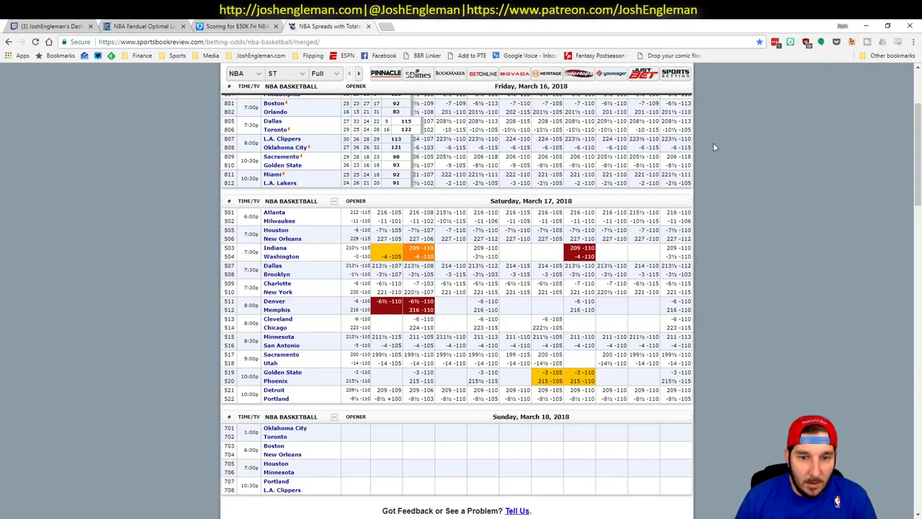
key("alt+Tab")
type("6.5")
key("Tab")
type("21")
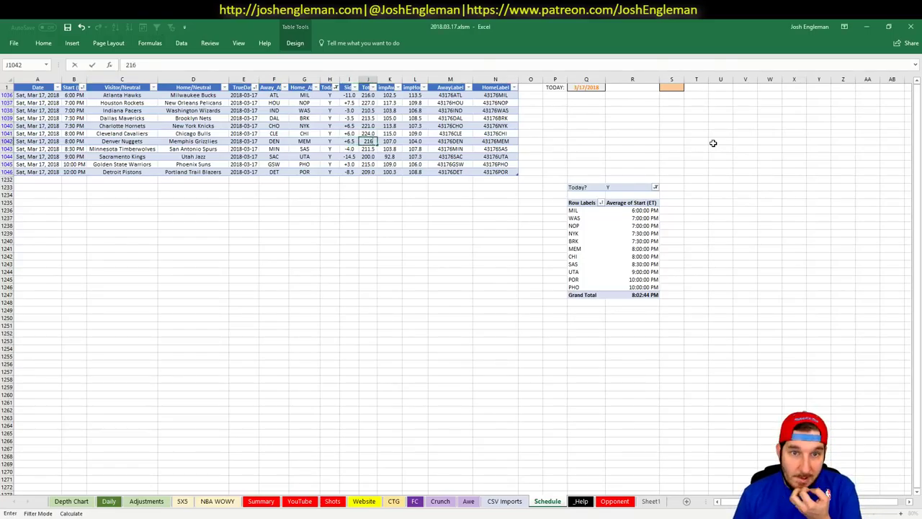
key("Return")
Return to the YouTube sheet and examine Brooklyn's PG, SG and SF ranks in the team-by-position table
left_click(154, 501)
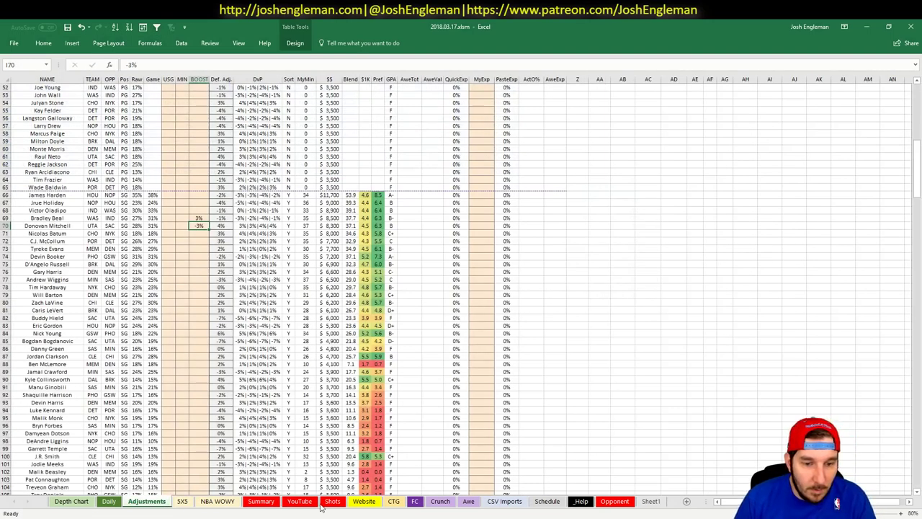
left_click(115, 501)
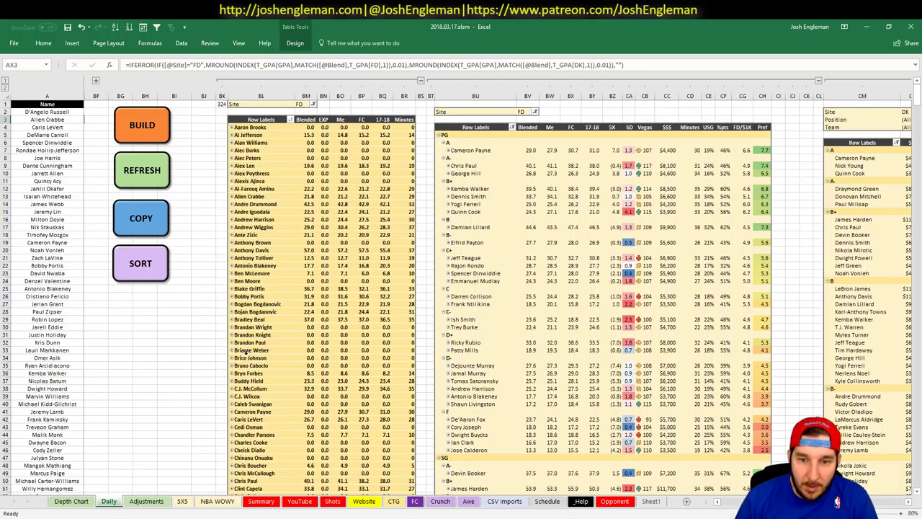
left_click(300, 500)
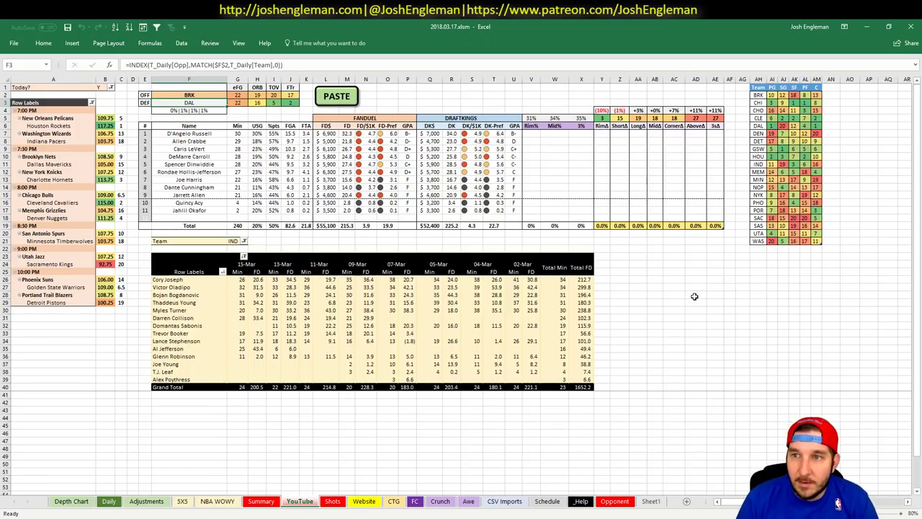
left_click_drag(771, 95, 788, 95)
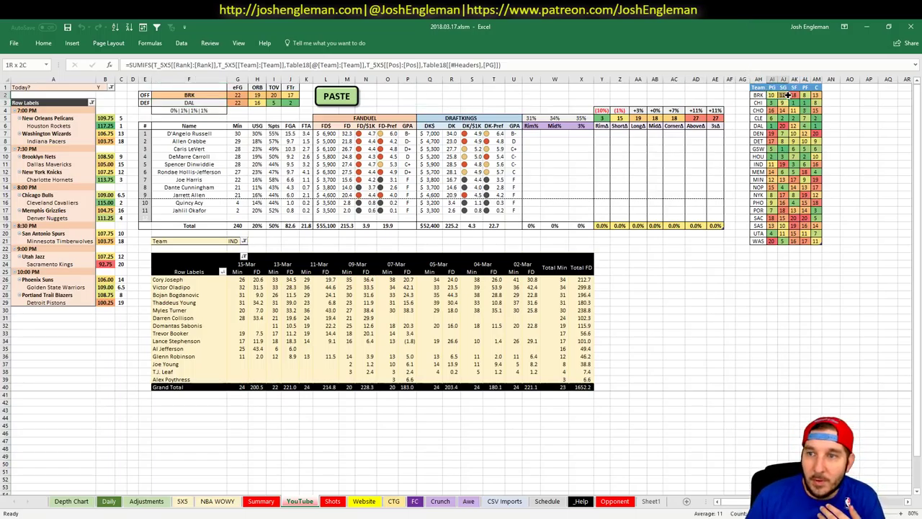
left_click(850, 94)
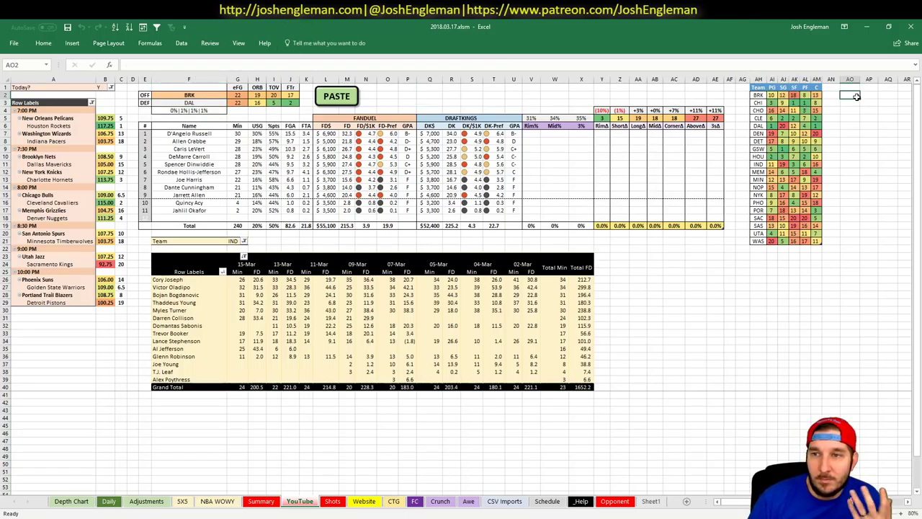
left_click(795, 95)
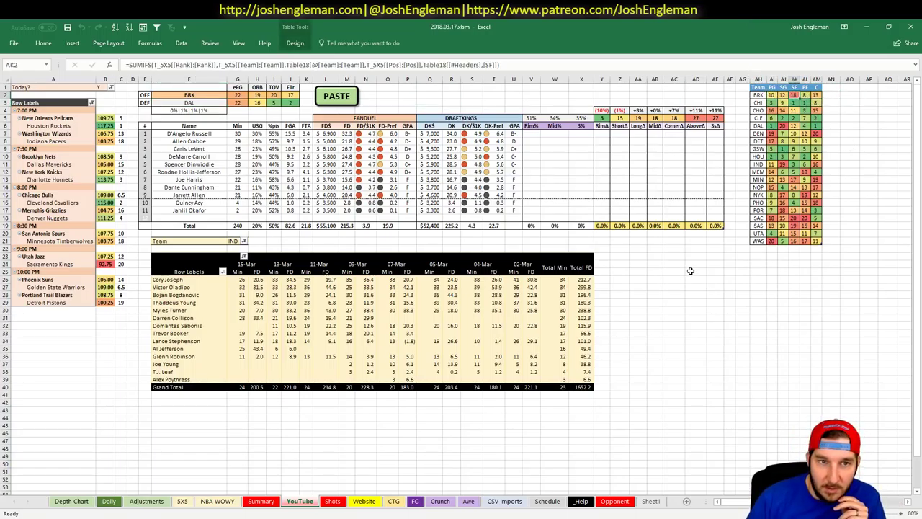
Set the Team filter of the recent game log pivot table to BRK
left_click(233, 243)
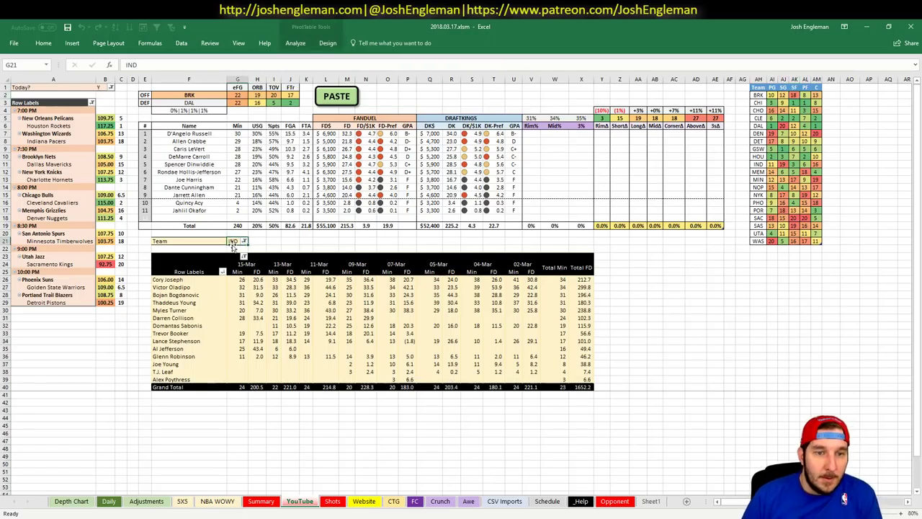
type("BR")
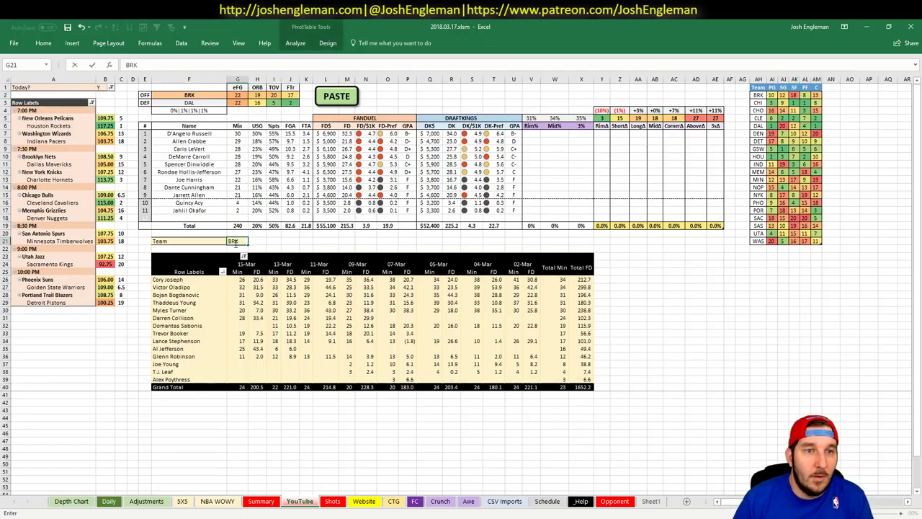
type("K")
key("Return")
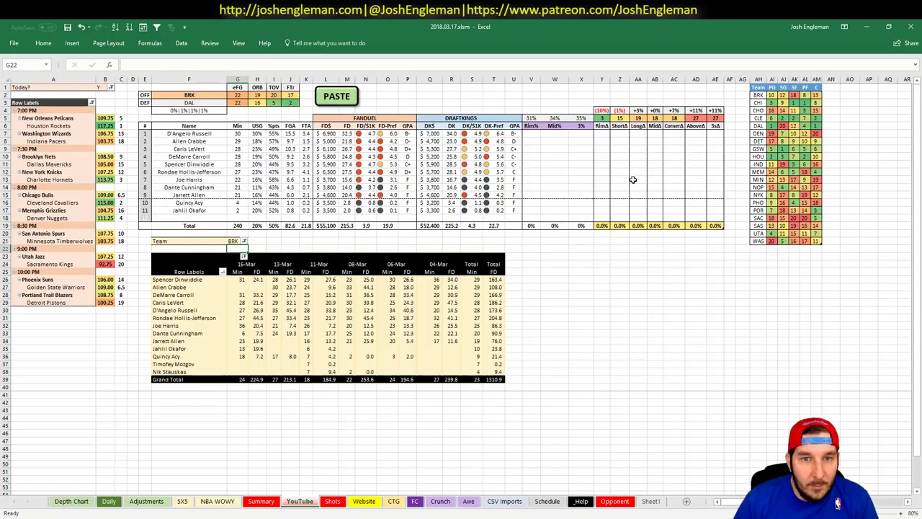
Examine the Brooklyn players from Caris LeVert to Rondae Hollis-Jefferson, including Hollis-Jefferson's 16-Mar FanDuel score
left_click(199, 148)
left_click(199, 156)
left_click(196, 164)
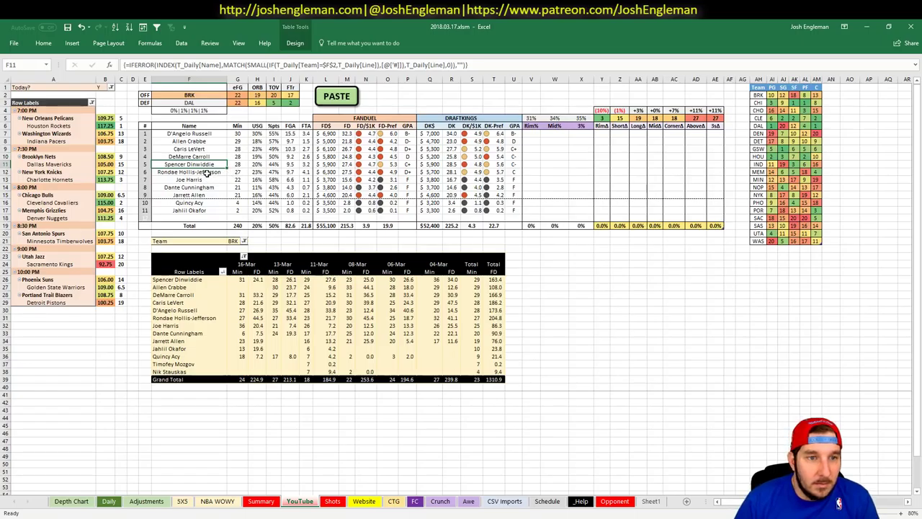
left_click(209, 173)
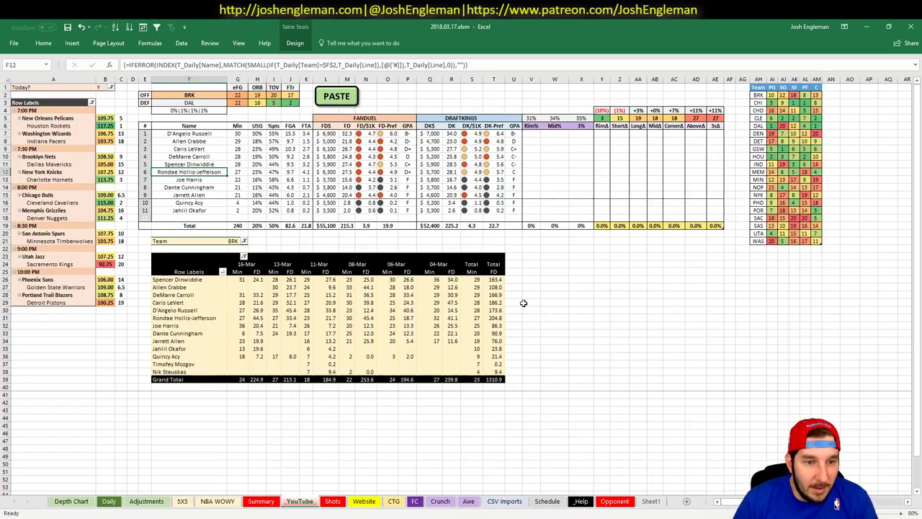
left_click(257, 318)
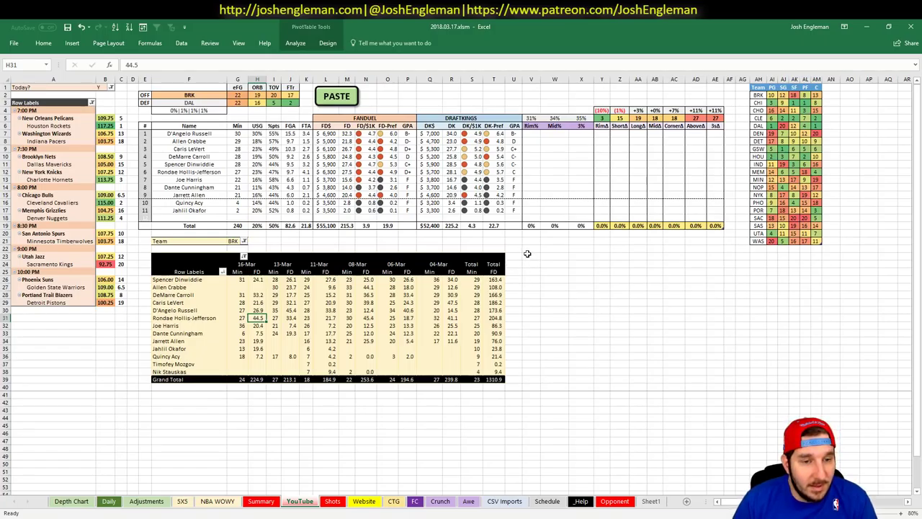
left_click(513, 232)
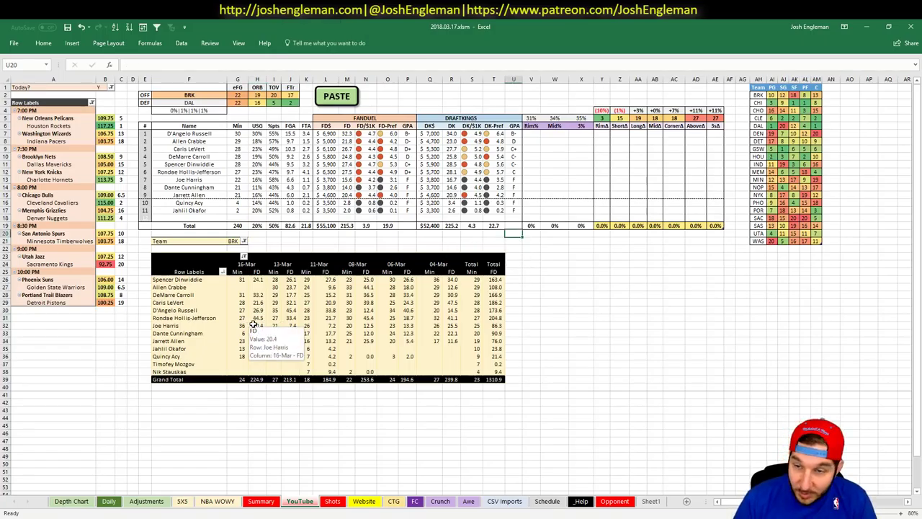
left_click(516, 248)
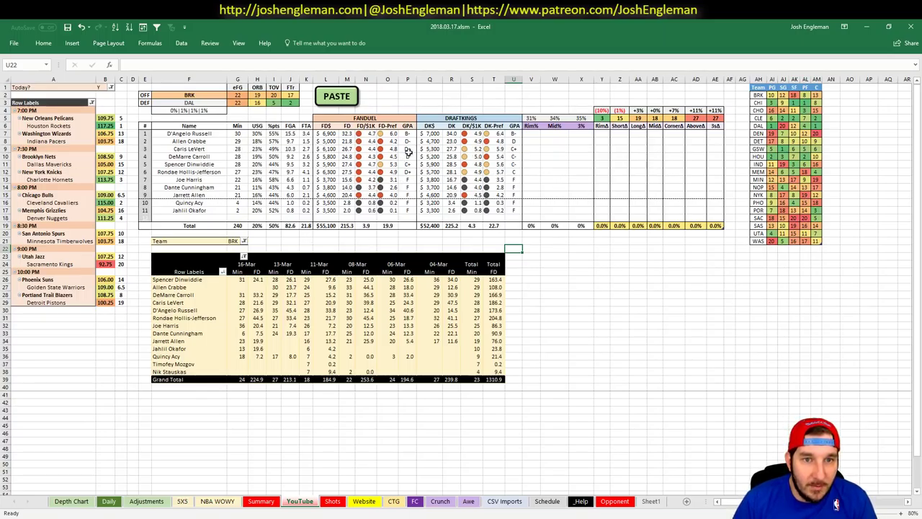
Examine D'Angelo Russell's recent game log and his FanDuel salary
left_click_drag(245, 310, 375, 310)
left_click(290, 310)
left_click(330, 134)
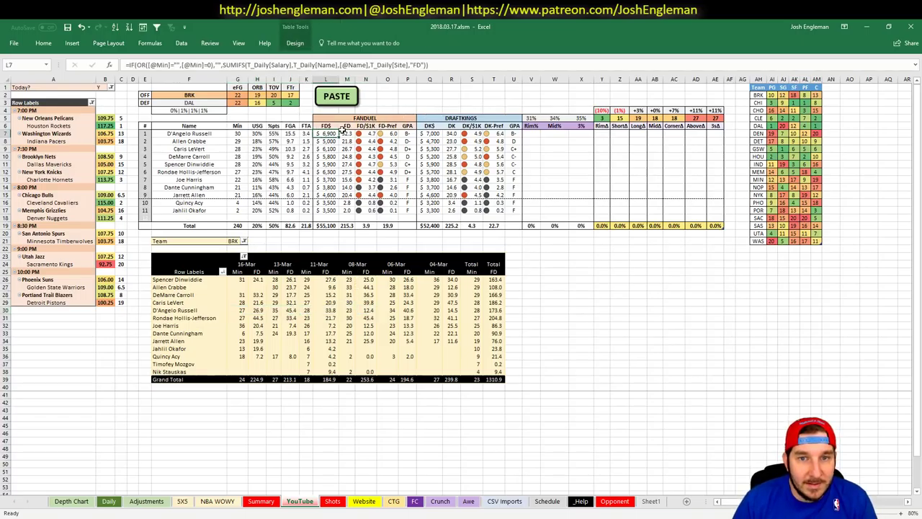
left_click(599, 288)
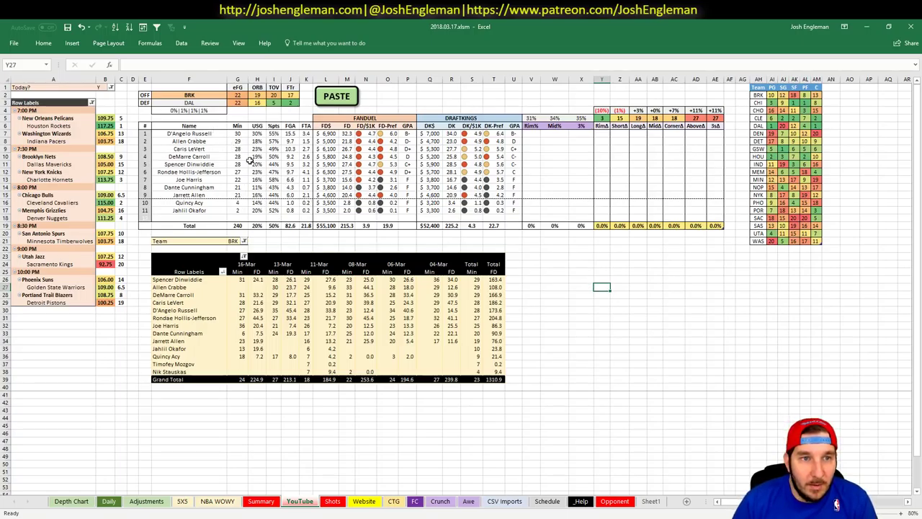
Set the offensive team on the YouTube sheet to DAL
left_click(205, 95)
type("DAL")
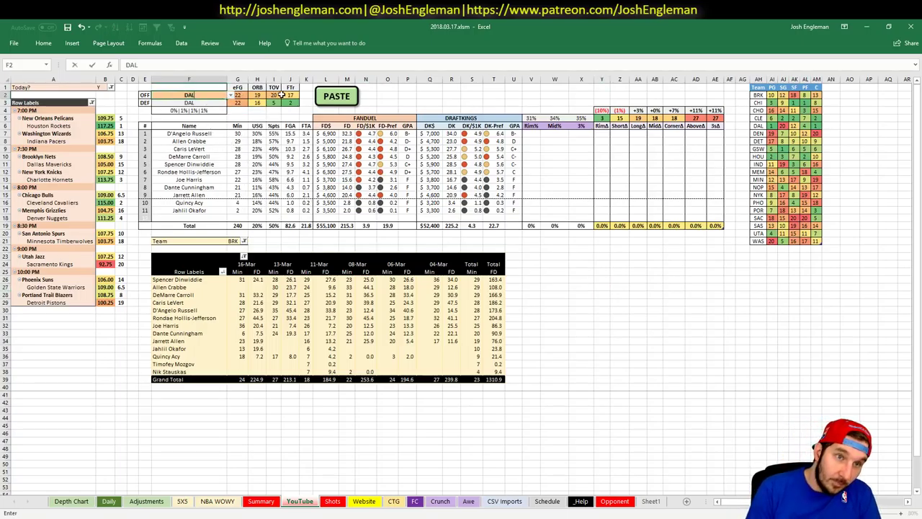
key("Return")
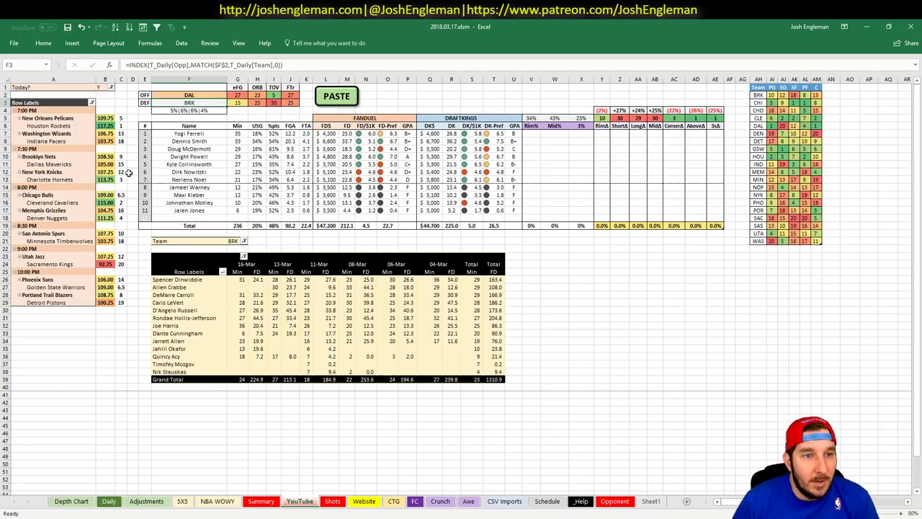
Examine Dallas's PG, C, PF and SG ranks in the team-by-position table
left_click(774, 126)
left_click(818, 127)
left_click(806, 125)
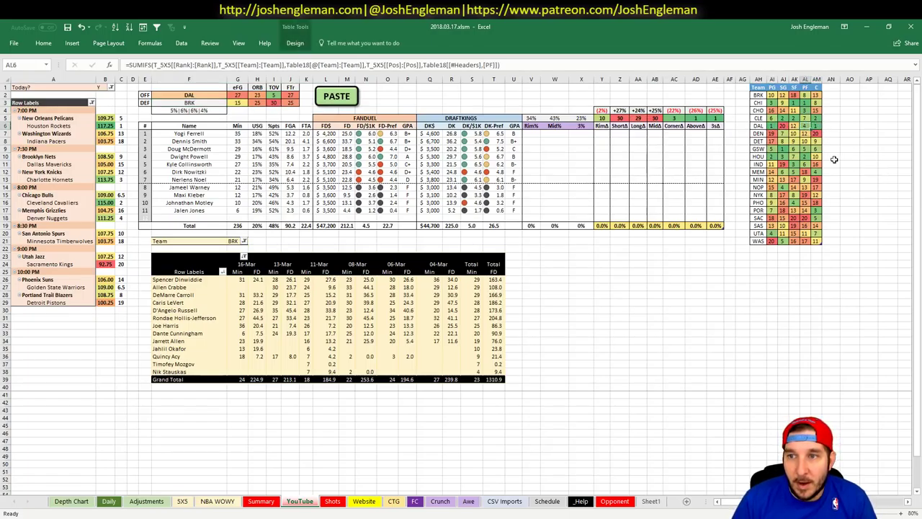
left_click(783, 126)
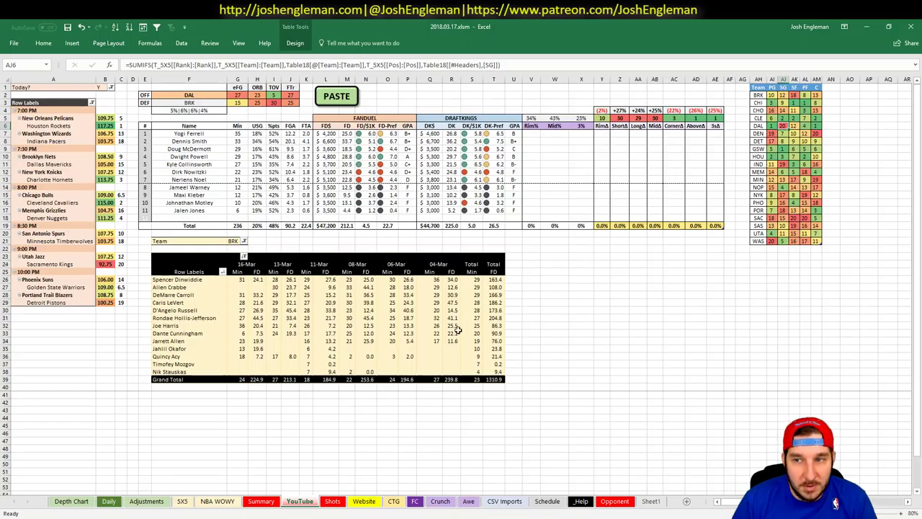
left_click(564, 303)
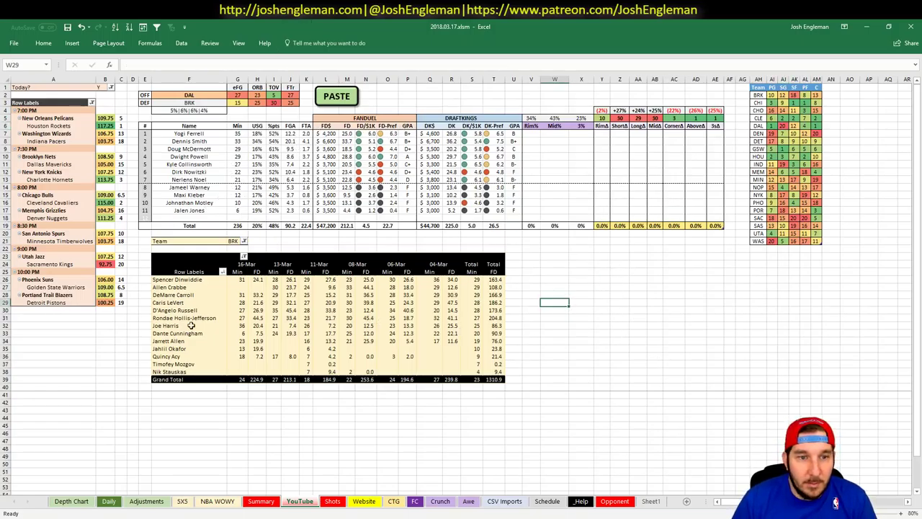
Set the Team filter of the recent game log pivot table to DAL
left_click(233, 241)
type("D")
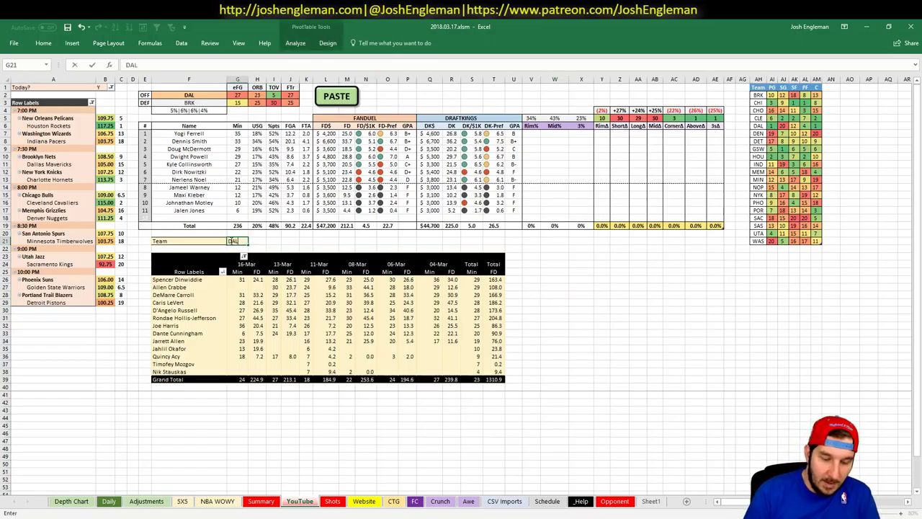
type("AL")
key("Return")
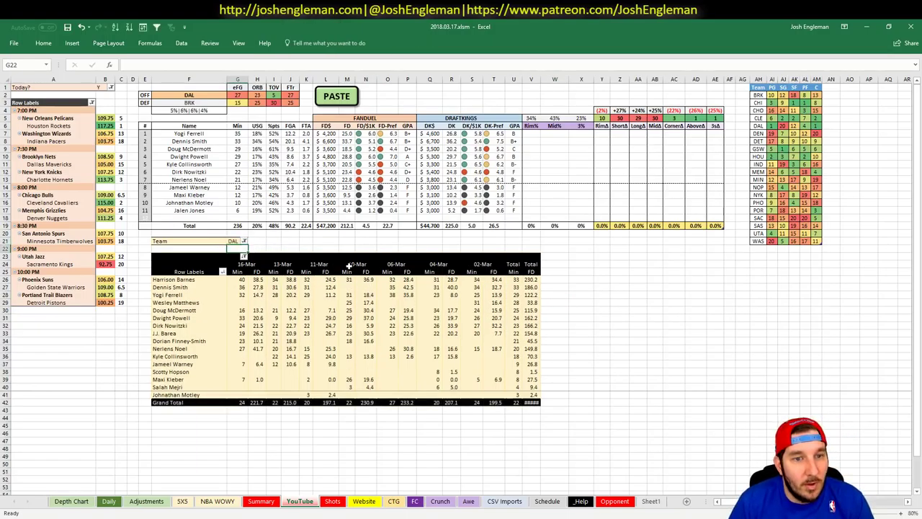
Examine the recent game logs of Dennis Smith and Yogi Ferrell, and Dwight Powell's projection row
left_click(253, 288)
left_click(437, 289)
left_click(466, 295)
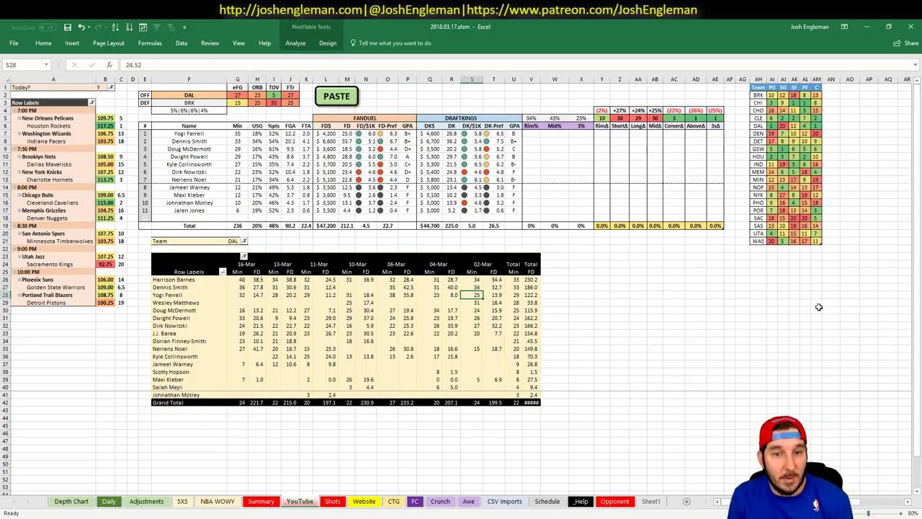
left_click(409, 296)
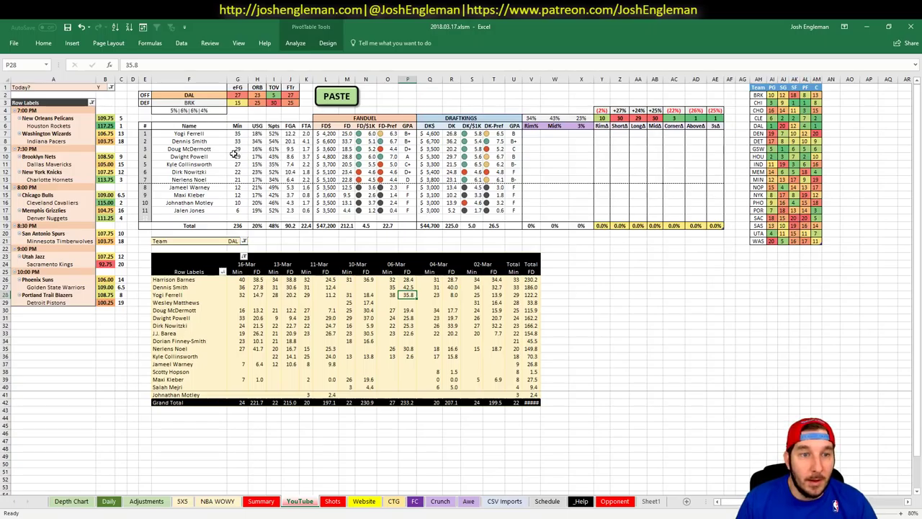
left_click_drag(212, 156, 525, 157)
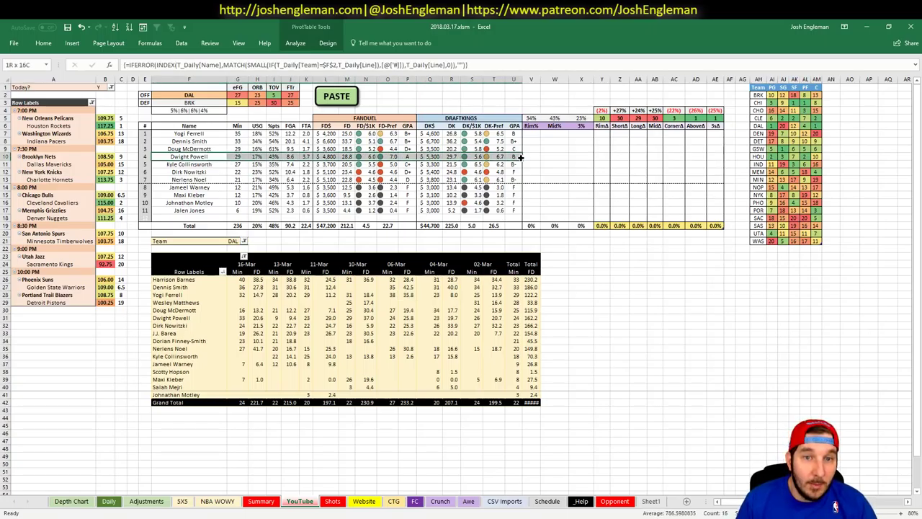
Examine Dwight Powell's FanDuel preference score and his 16-Mar fantasy points in the recent game log
left_click(388, 157)
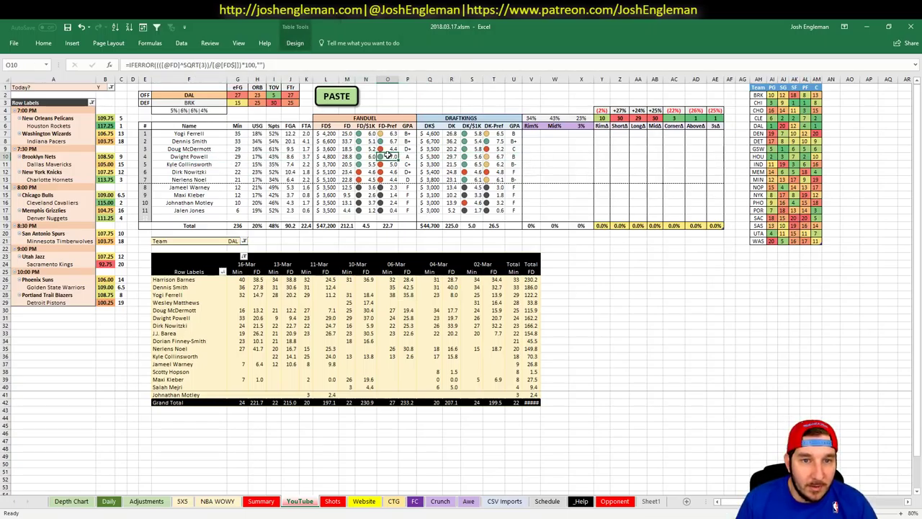
left_click(250, 318)
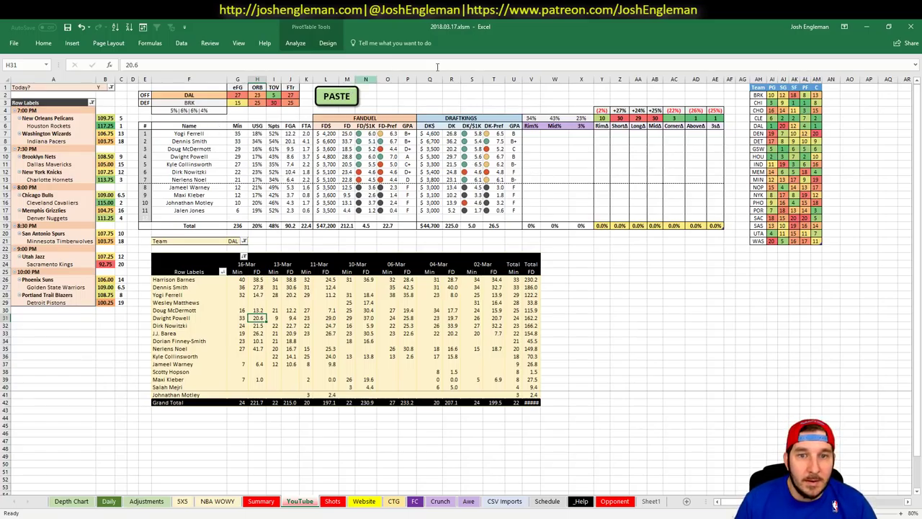
left_click(213, 156)
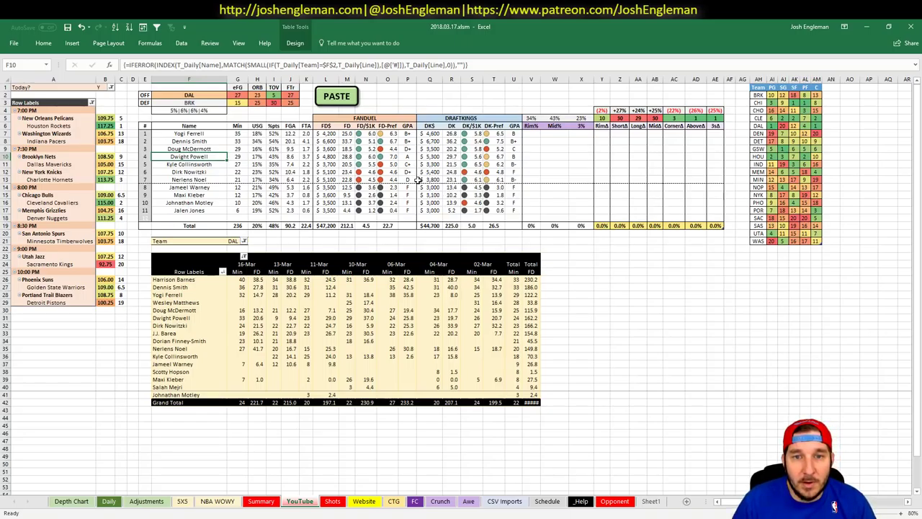
Compare Nerlens Noel's DraftKings and FanDuel salary, projection and value figures in the Dallas projection table
left_click_drag(425, 179, 513, 181)
left_click(601, 246)
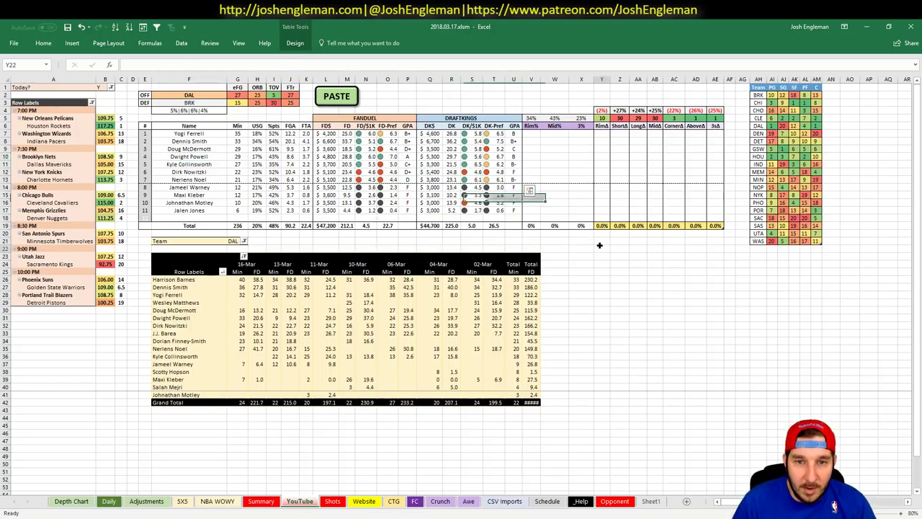
left_click_drag(321, 179, 408, 181)
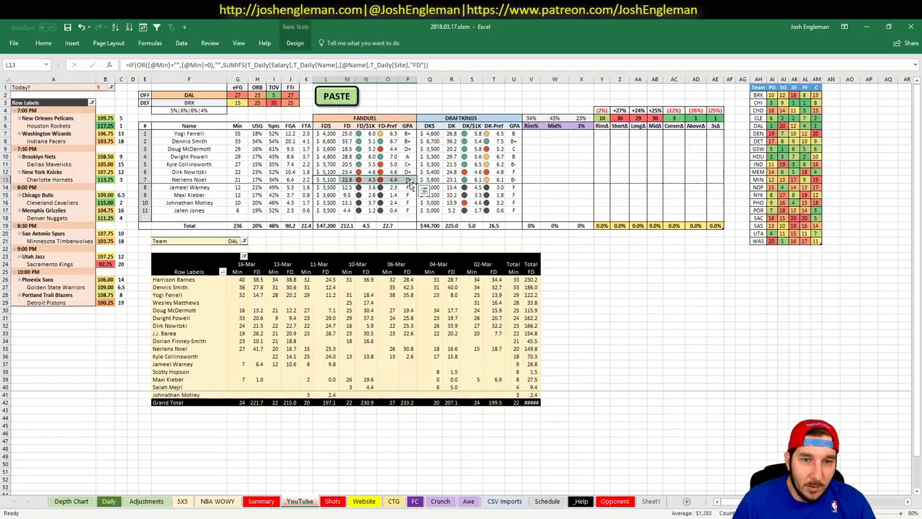
left_click(619, 325)
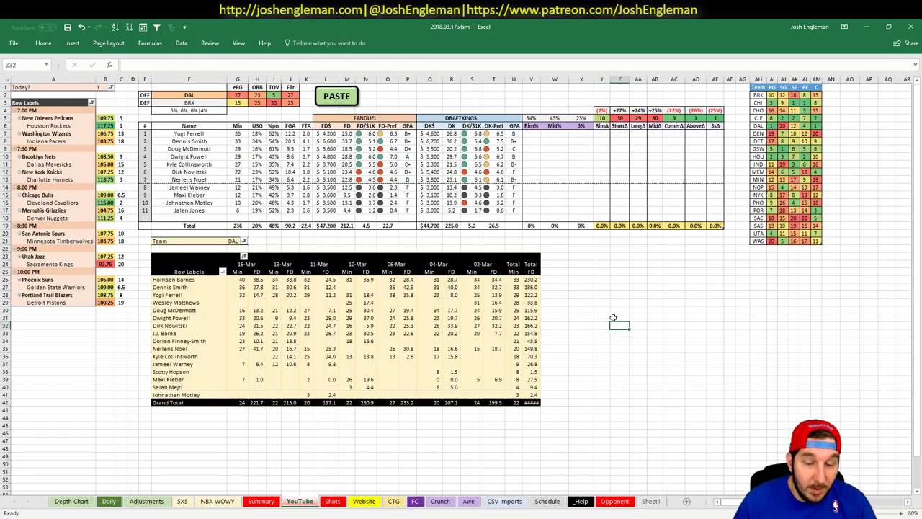
left_click(360, 247)
left_click(351, 242)
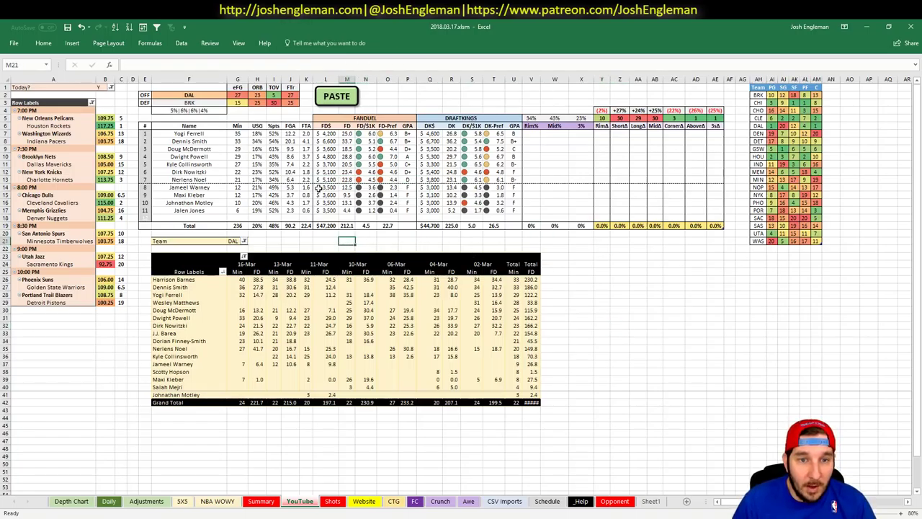
Set the offensive team to NYK and check the New York Knicks' rank in the list of today's games
left_click(189, 95)
type("NYK")
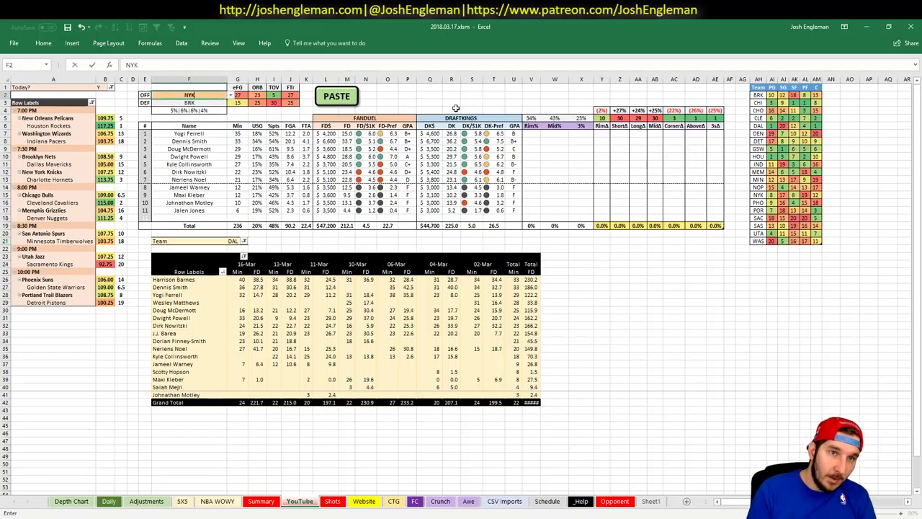
key("Up")
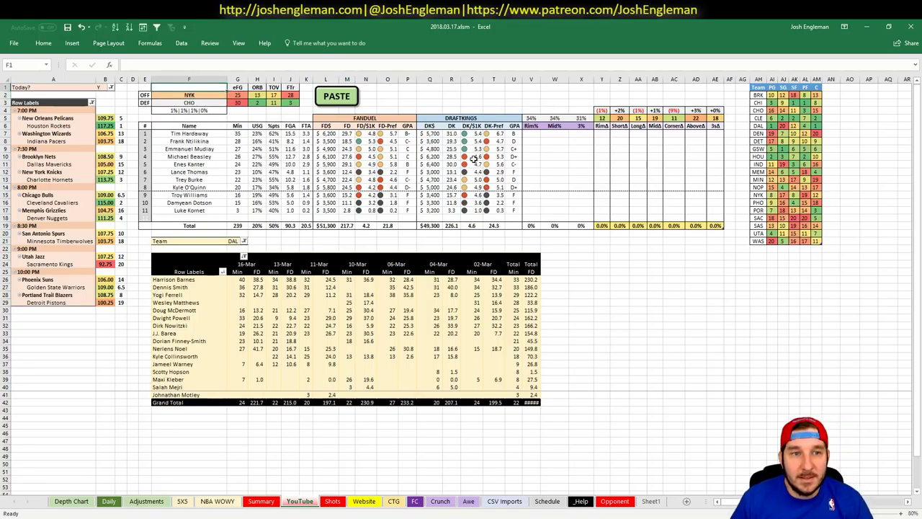
left_click(124, 172)
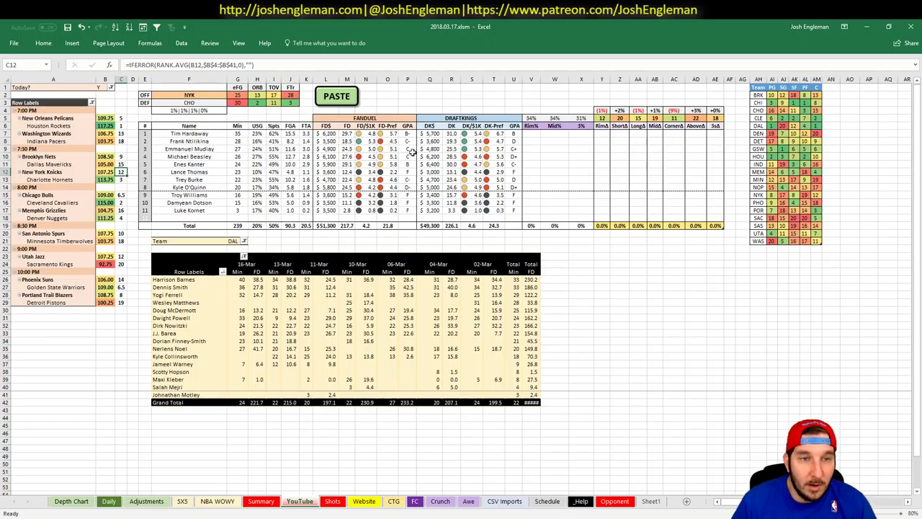
left_click(611, 287)
Set the Team filter of the recent game log pivot table to NYK
left_click(234, 241)
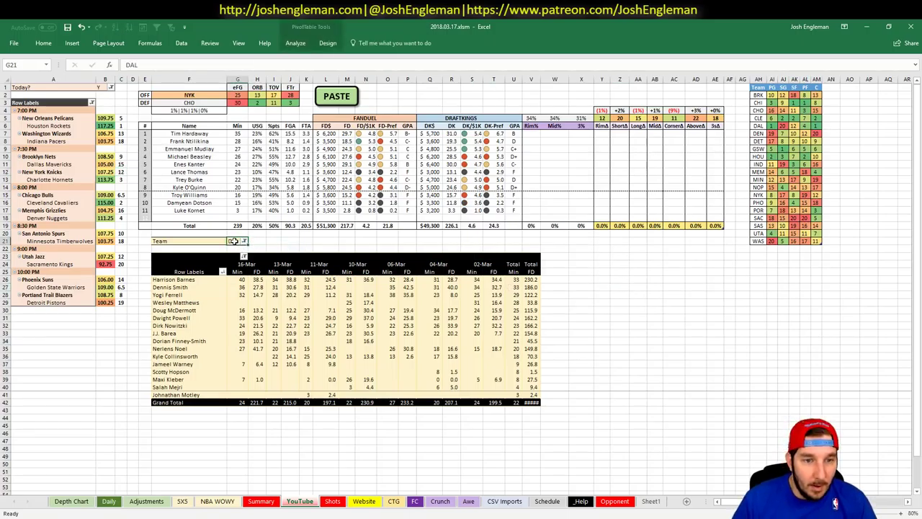
type("NYK")
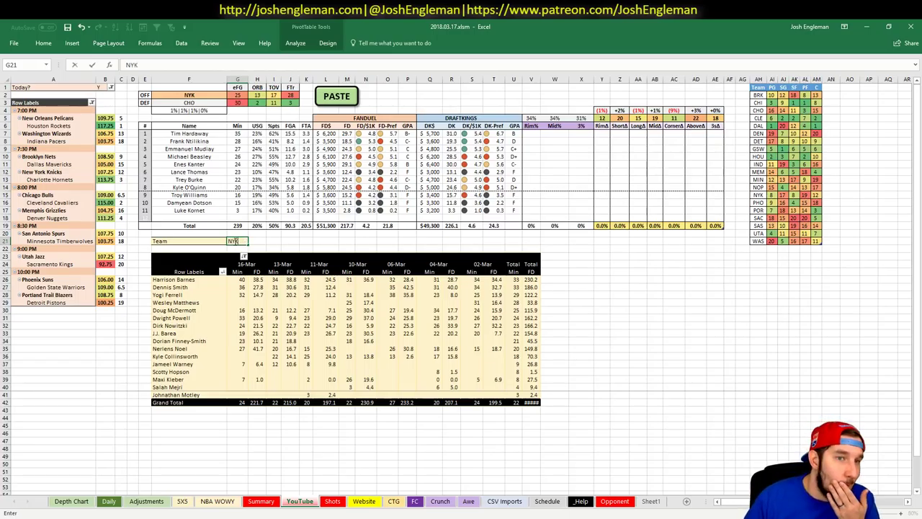
key("Return")
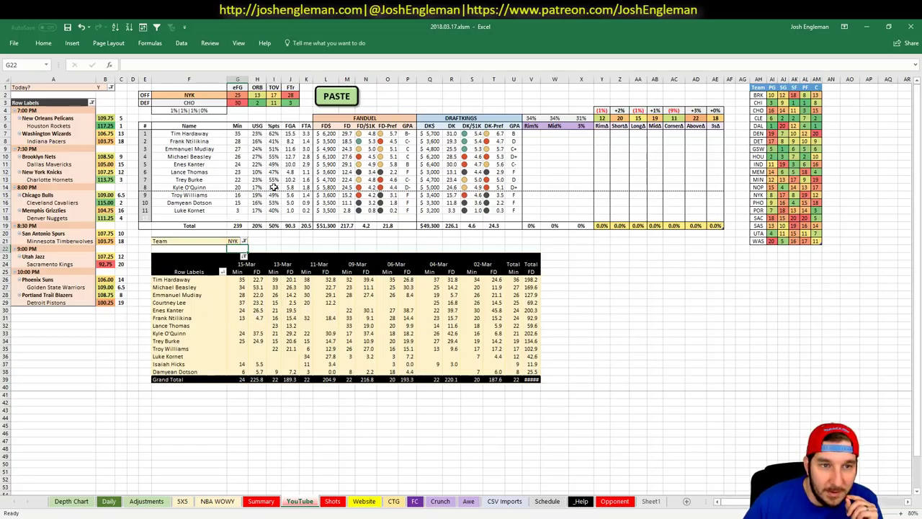
Examine the projections and FanDuel grades of Frank Ntilikina, Enes Kanter and Emmanuel Mudiay, and Michael Beasley's DraftKings value
left_click(330, 141)
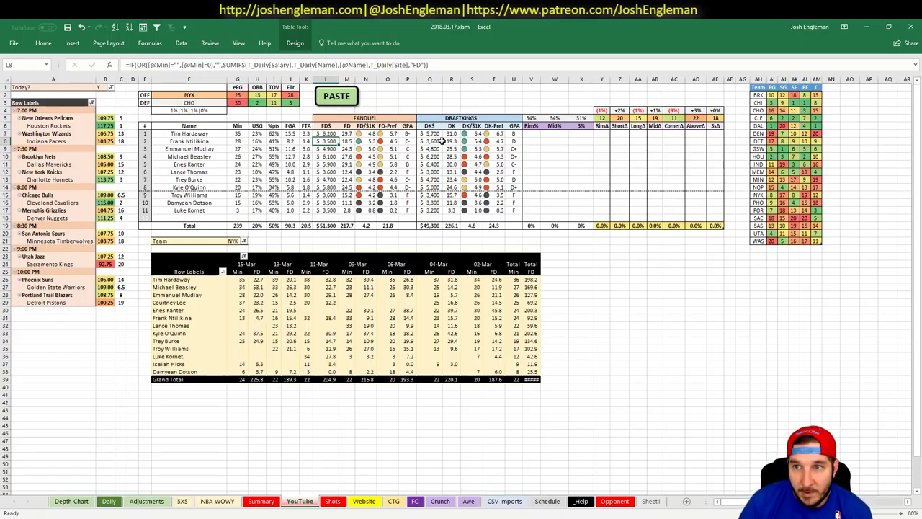
left_click_drag(215, 164, 581, 164)
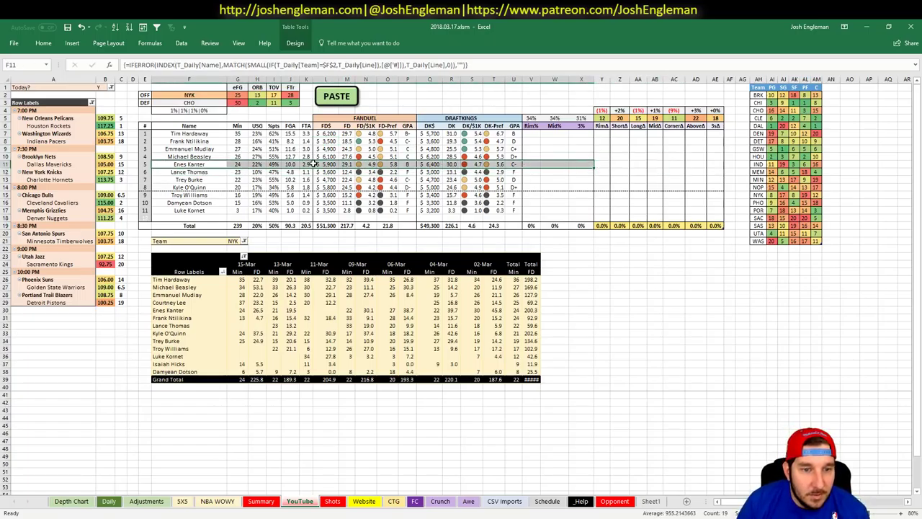
left_click(406, 165)
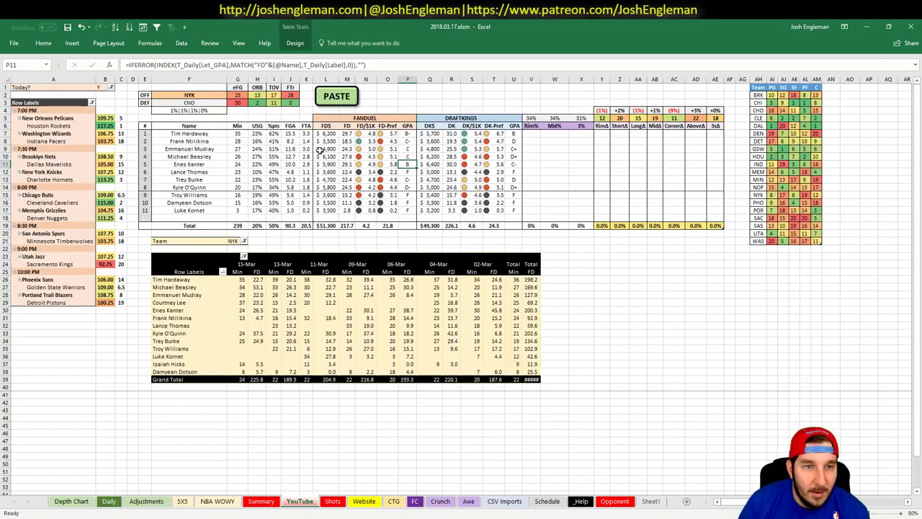
left_click(408, 142)
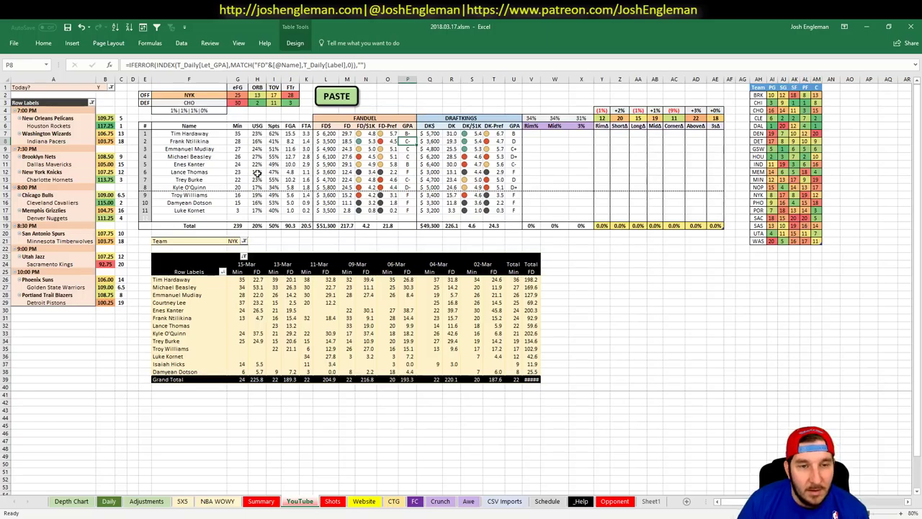
left_click_drag(408, 149, 408, 157)
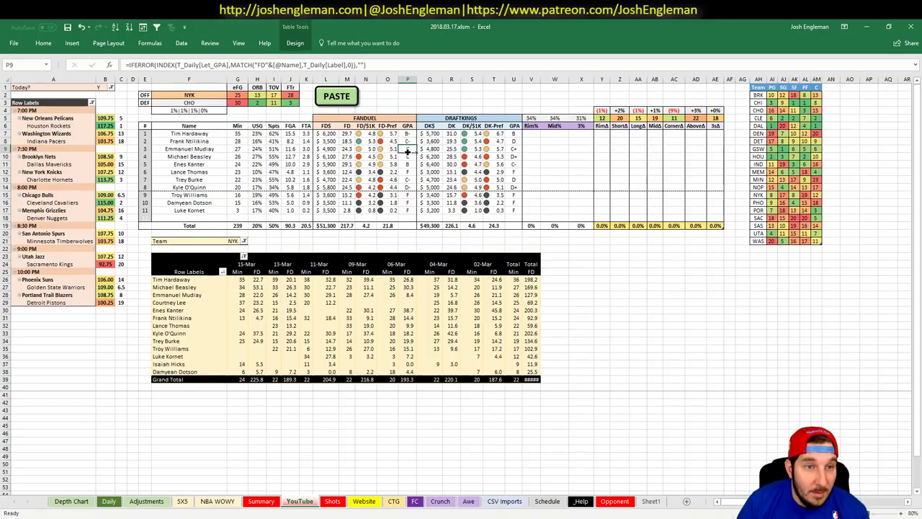
key("ctrl+v")
left_click(473, 156)
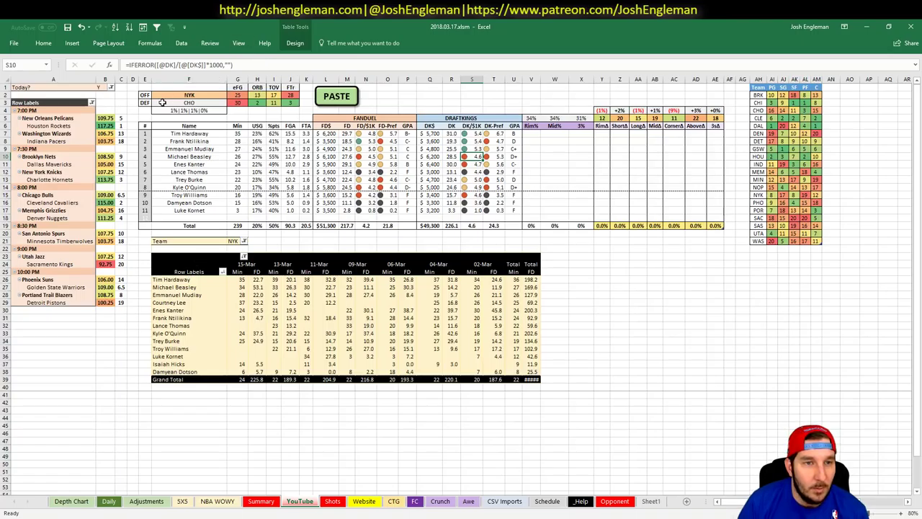
Set the offensive team to CHO and examine Charlotte's row in the team-by-position rank table
left_click(186, 94)
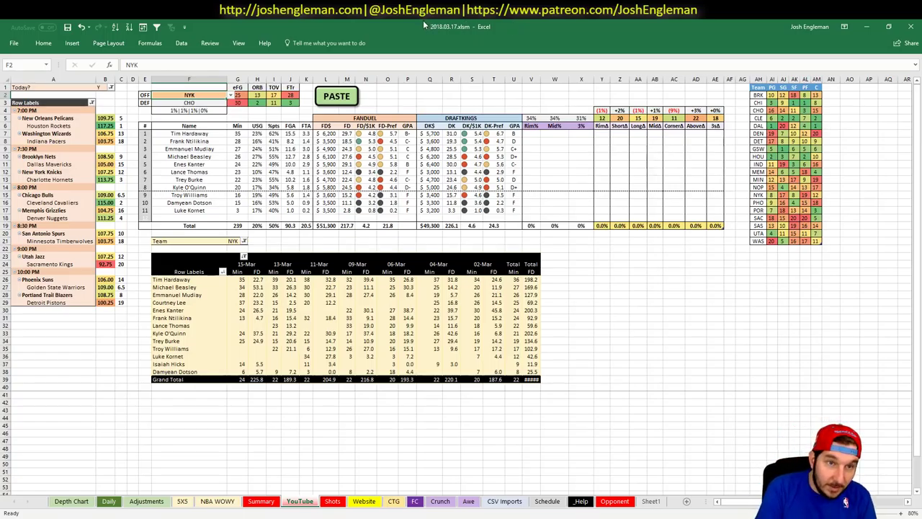
type("CHO")
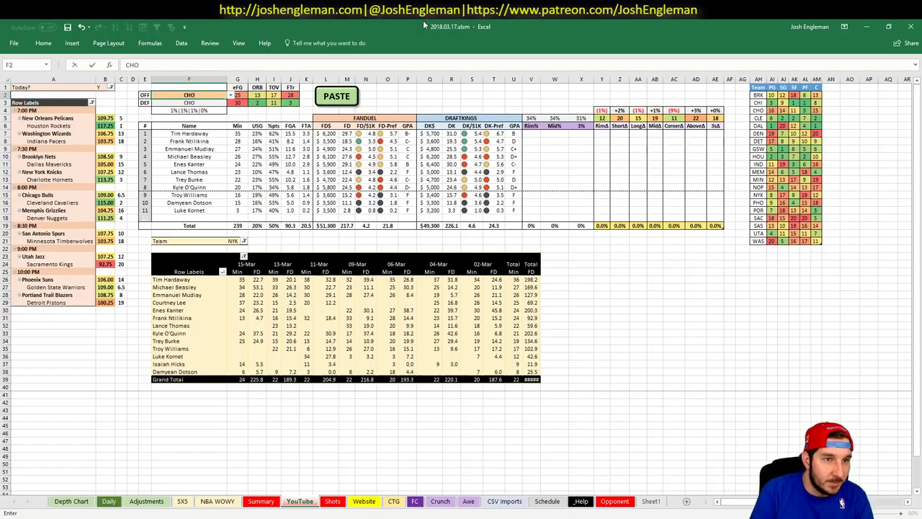
key("Return")
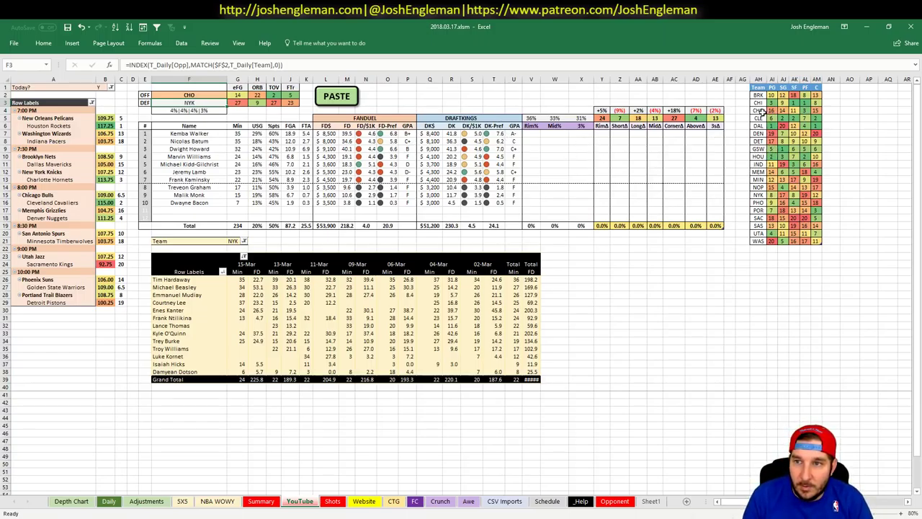
left_click_drag(759, 111, 836, 109)
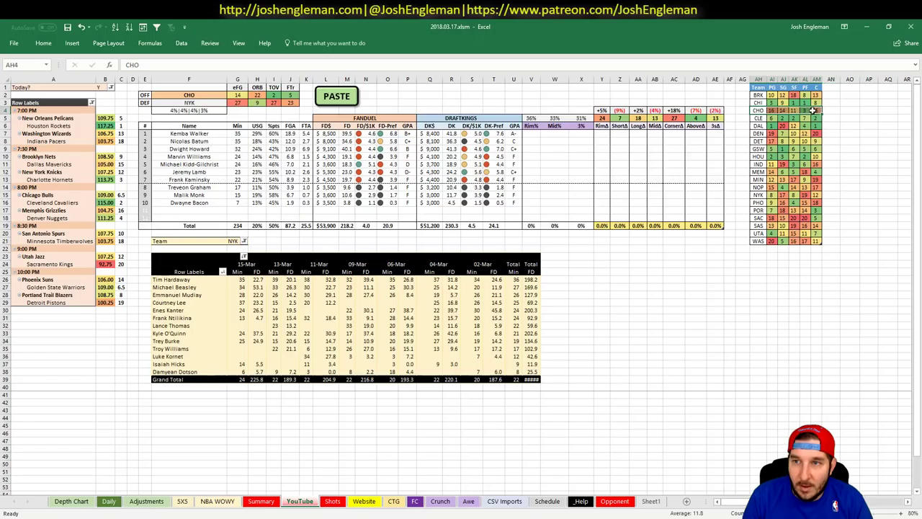
Set the Team filter of the recent game log pivot table to CHO
left_click(234, 242)
type("CHO")
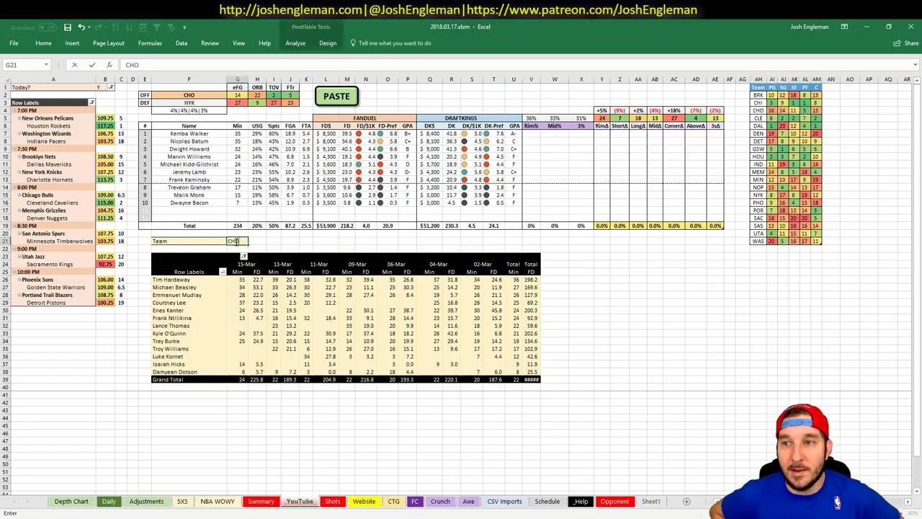
key("Return")
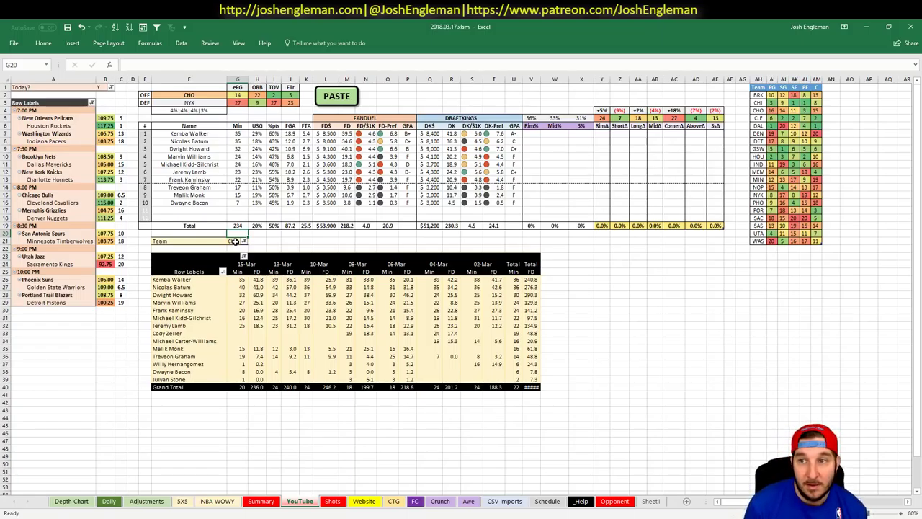
Examine Dwight Howard's row among the centers on the 5X5 sheet, including the Big, Dud and Mst counts
left_click(182, 501)
scroll(245, 379, "down", 10)
scroll(245, 380, "up", 3)
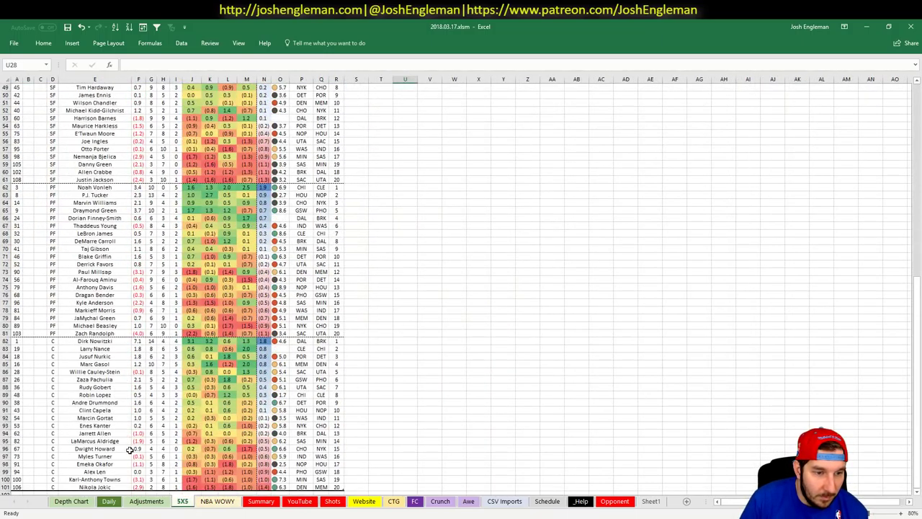
left_click_drag(122, 449, 340, 449)
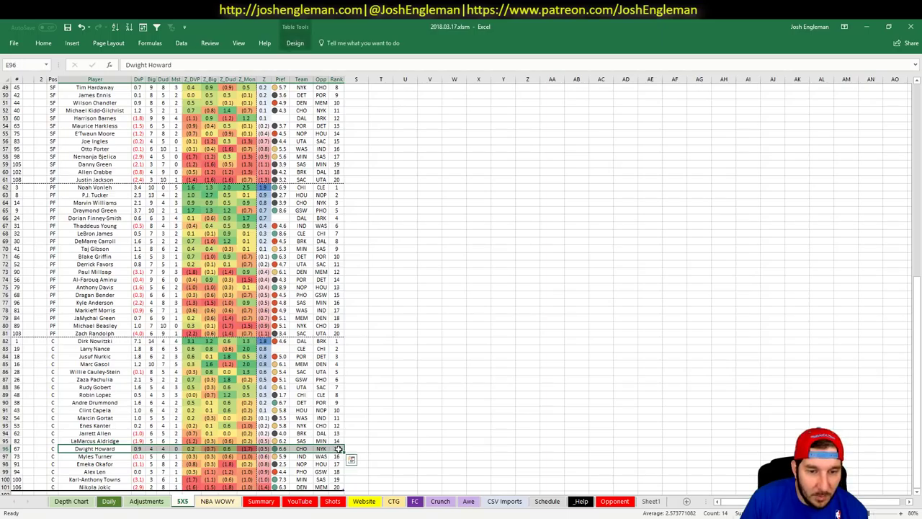
left_click(147, 448)
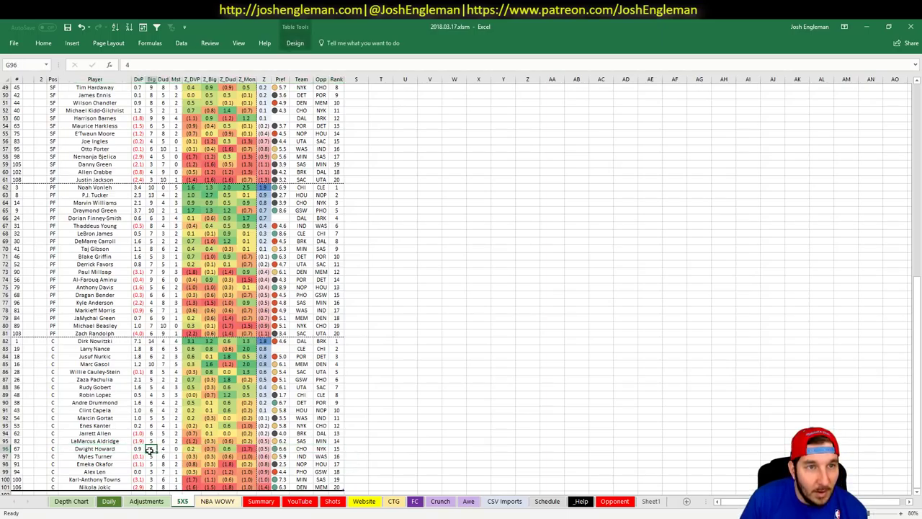
left_click(162, 448)
left_click(173, 448)
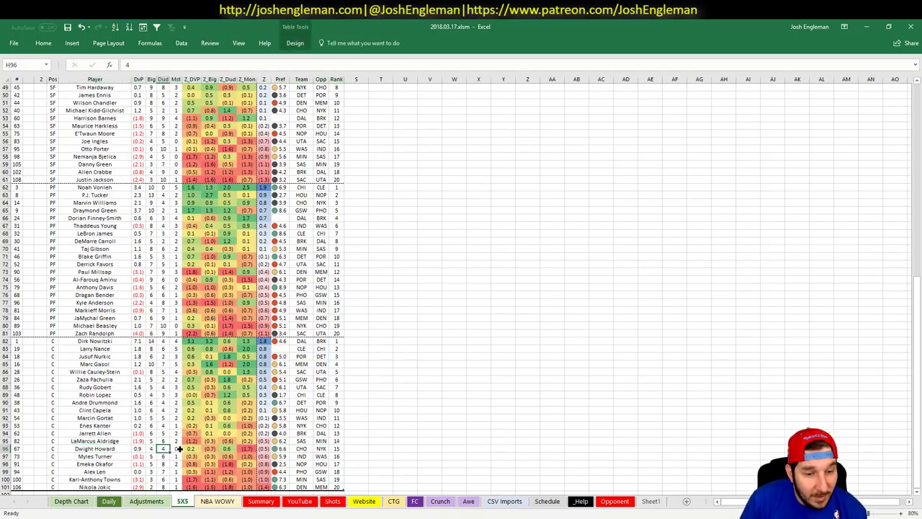
Set the offensive team on the YouTube sheet to CHI
left_click(299, 500)
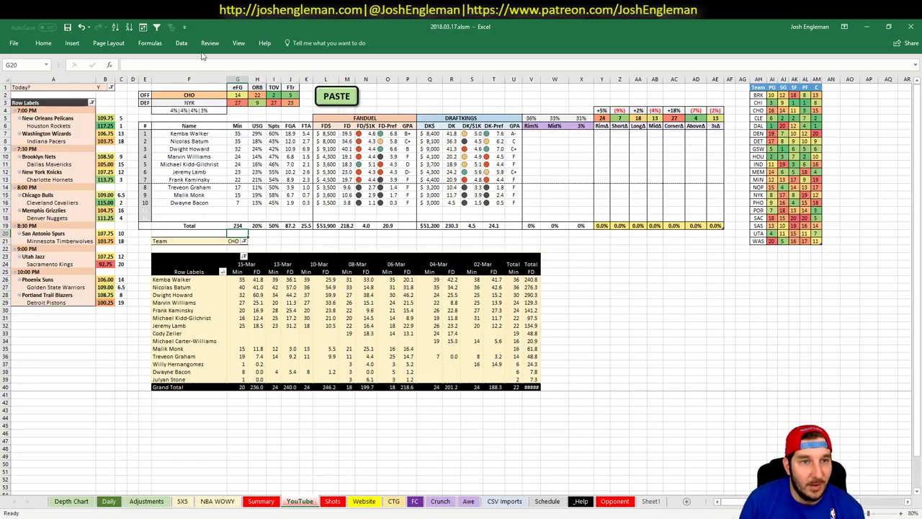
left_click(191, 94)
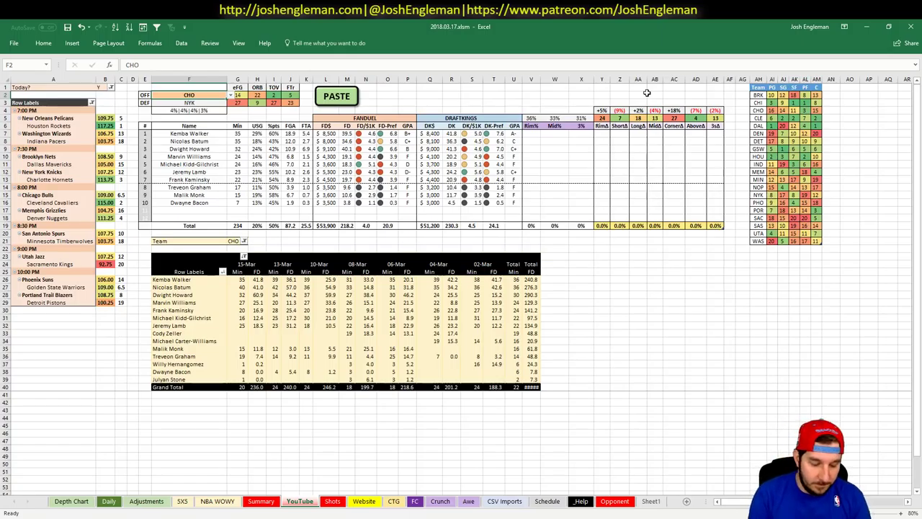
type("CHI")
key("Return")
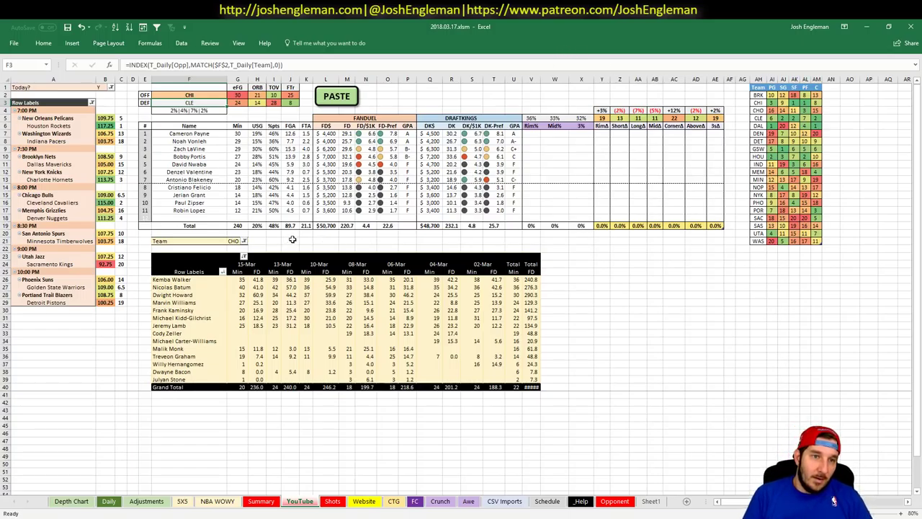
Set the Team filter of the recent game log pivot table to CHI
left_click(237, 242)
type("CHI")
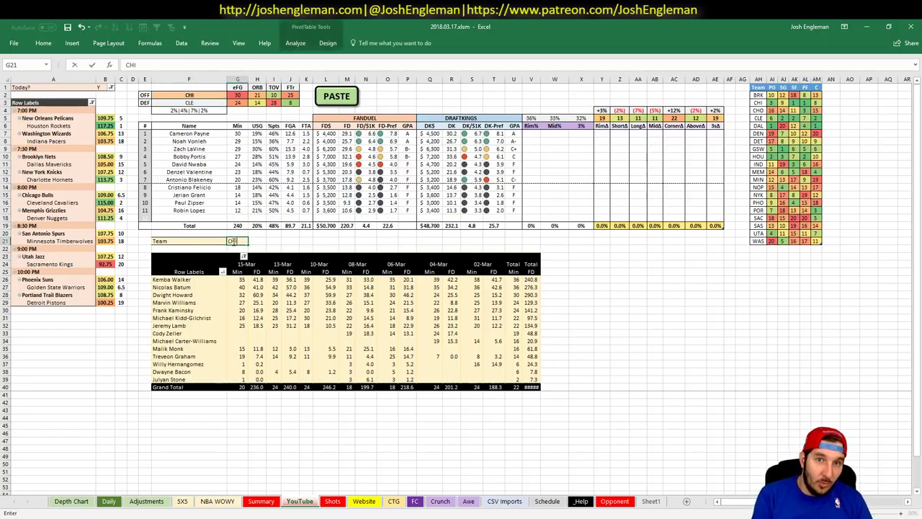
key("Return")
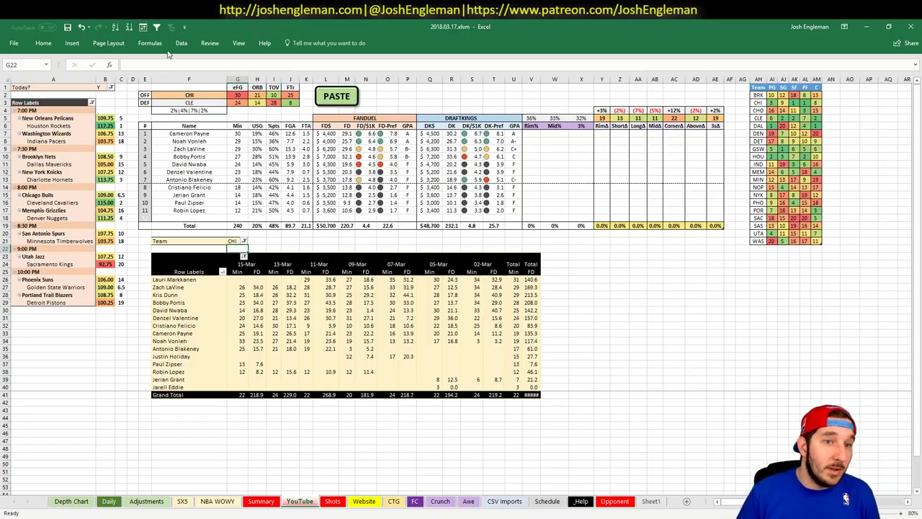
Set the offensive team on the YouTube sheet and the Team filter of the recent game log pivot table to CLE
left_click(193, 95)
type("CLE")
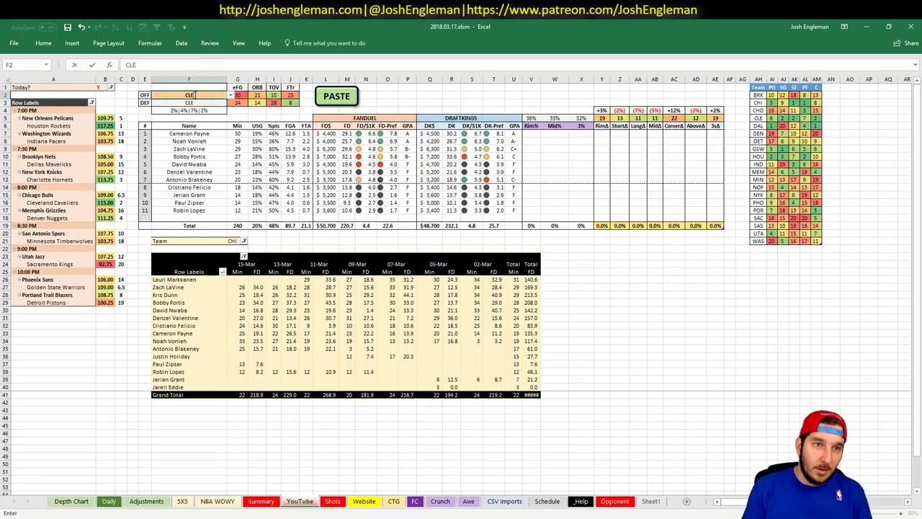
key("Return")
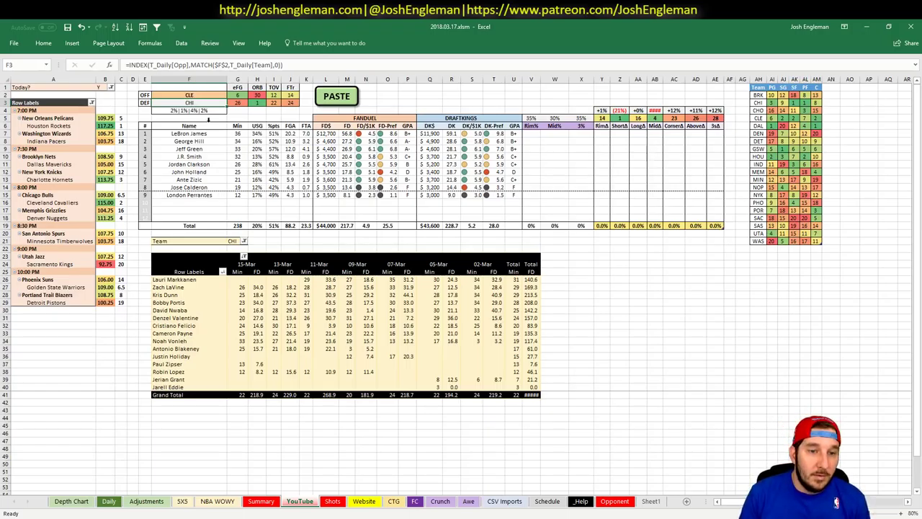
left_click(232, 241)
type("CLE")
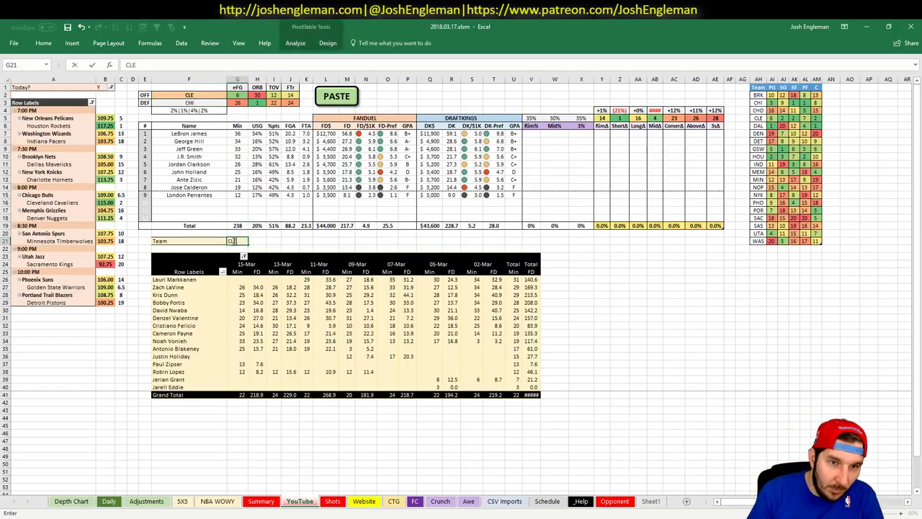
key("Tab")
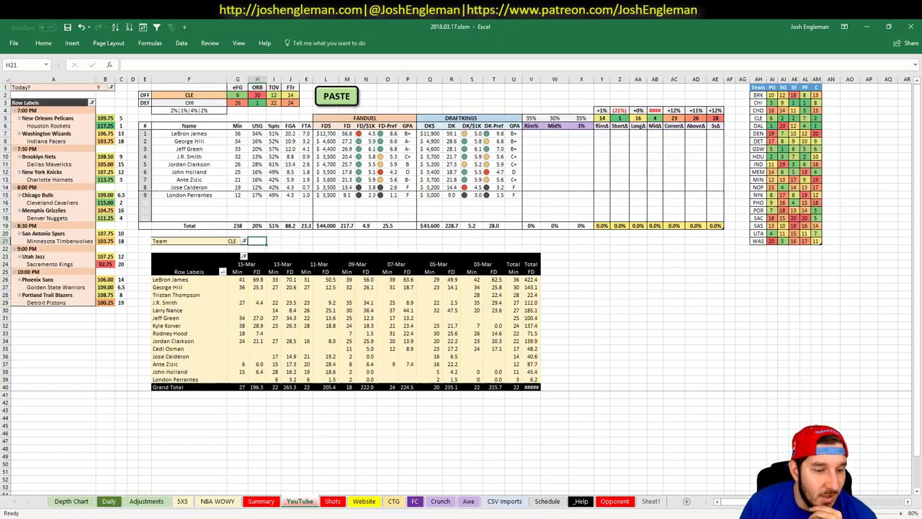
Switch to FantasyCruncher in the browser, list the FanDuel NBA small forwards and open LeBron James's game log
key("alt+Tab")
left_click(133, 25)
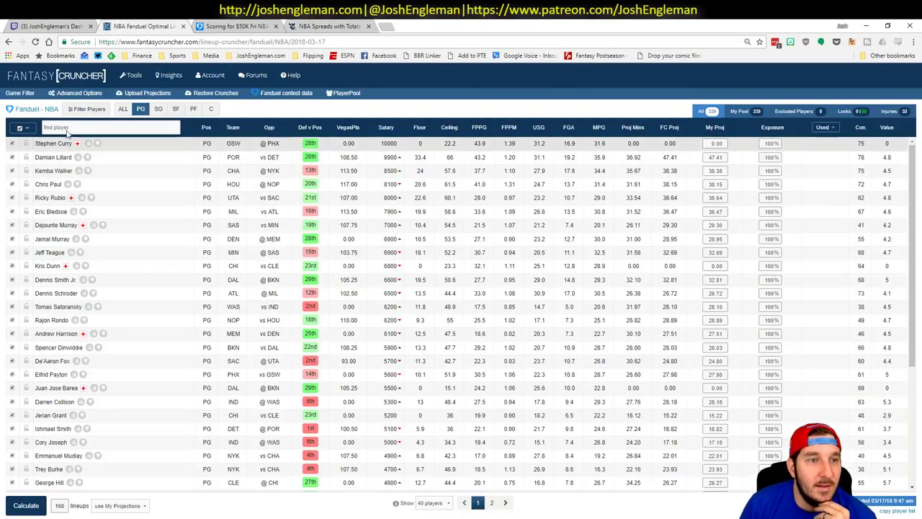
left_click(178, 110)
left_click(52, 144)
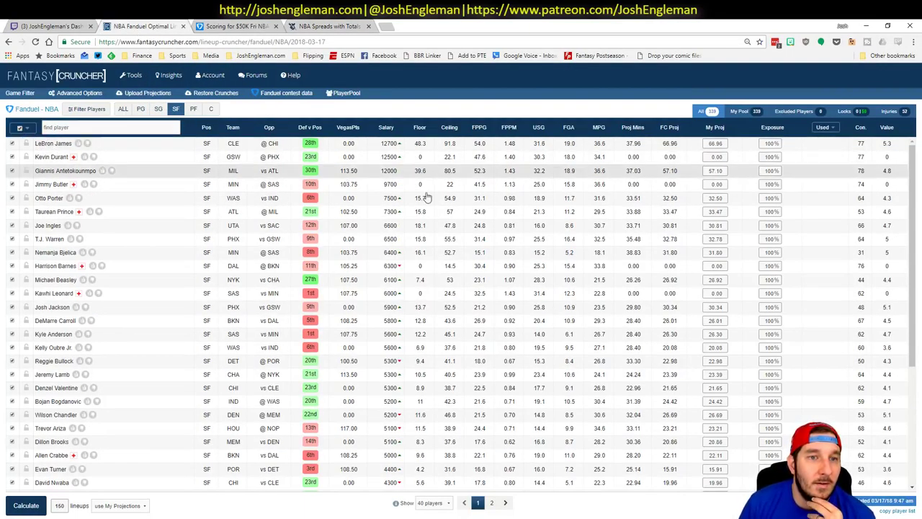
Filter LeBron James's game log by opponent CHI, review his past games against Chicago, and close the log
left_click(285, 163)
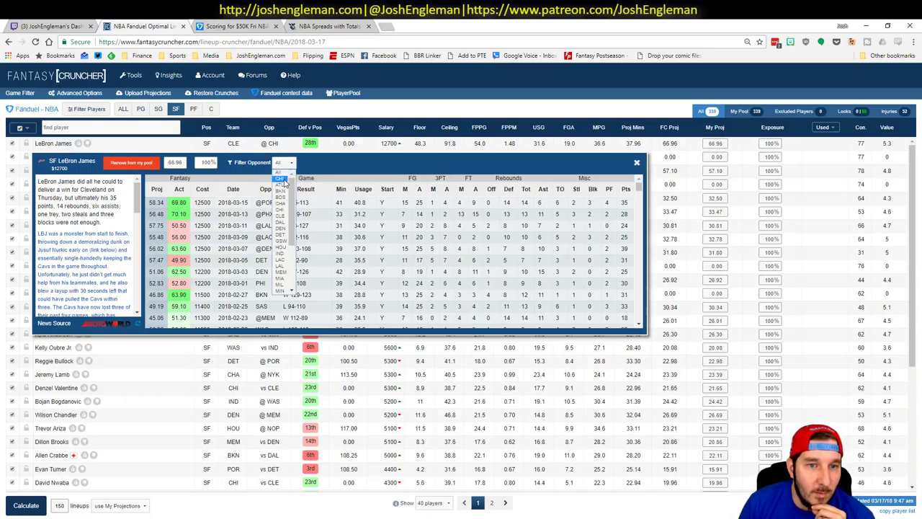
left_click(286, 183)
scroll(408, 250, "down", 5)
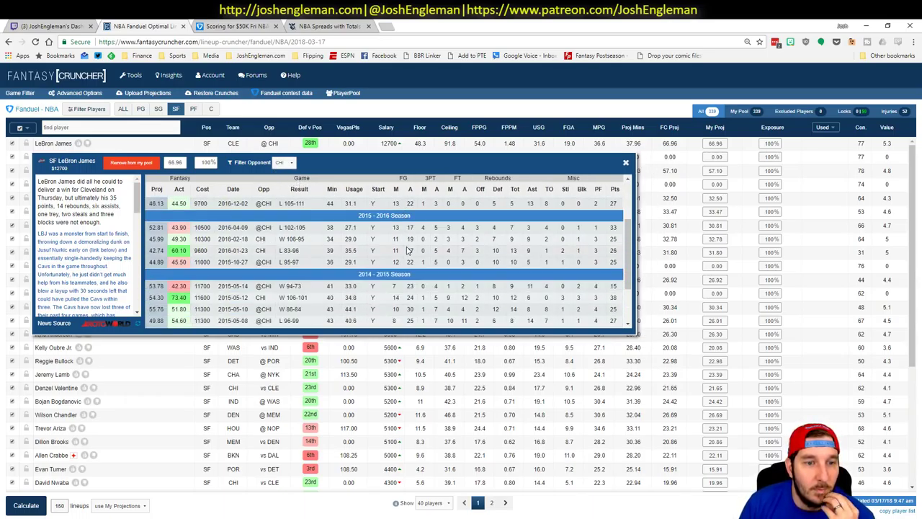
scroll(408, 250, "up", 5)
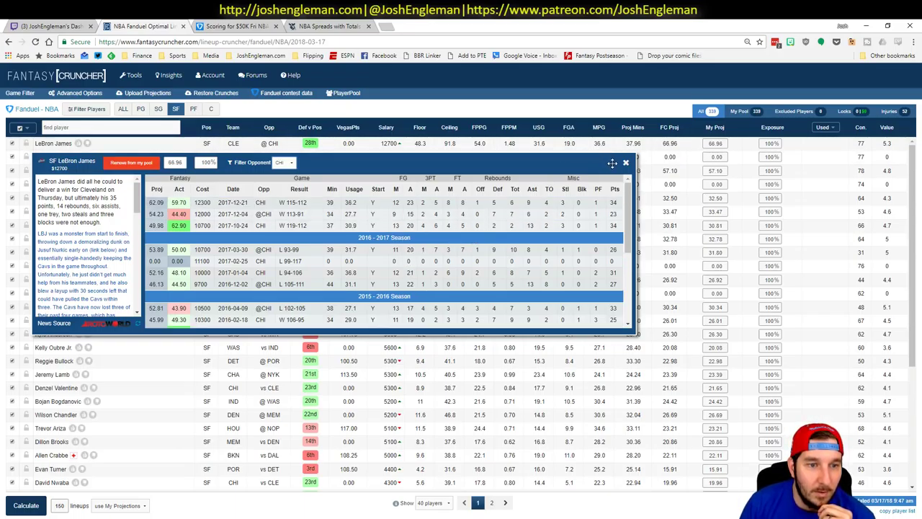
left_click(625, 162)
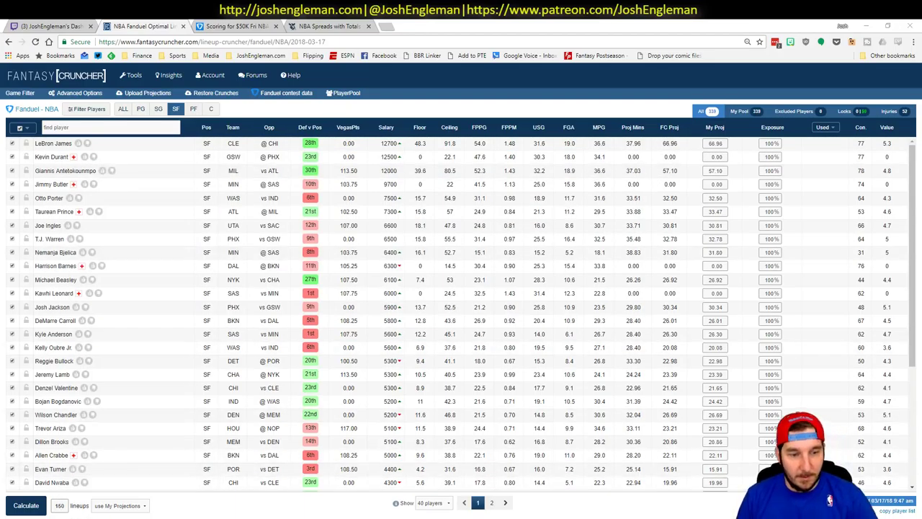
Return to the Excel workbook and set the offensive team and the game log pivot table's Team filter to MEM
key("alt+Tab")
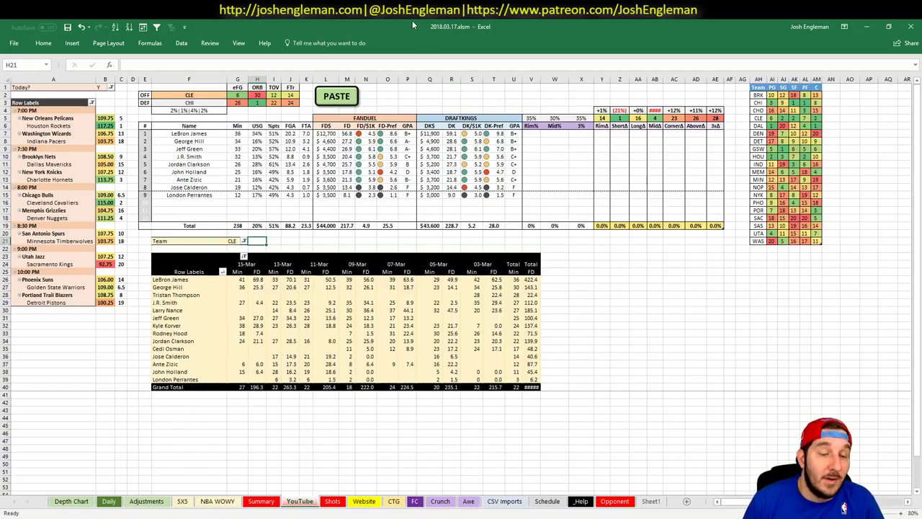
left_click(200, 97)
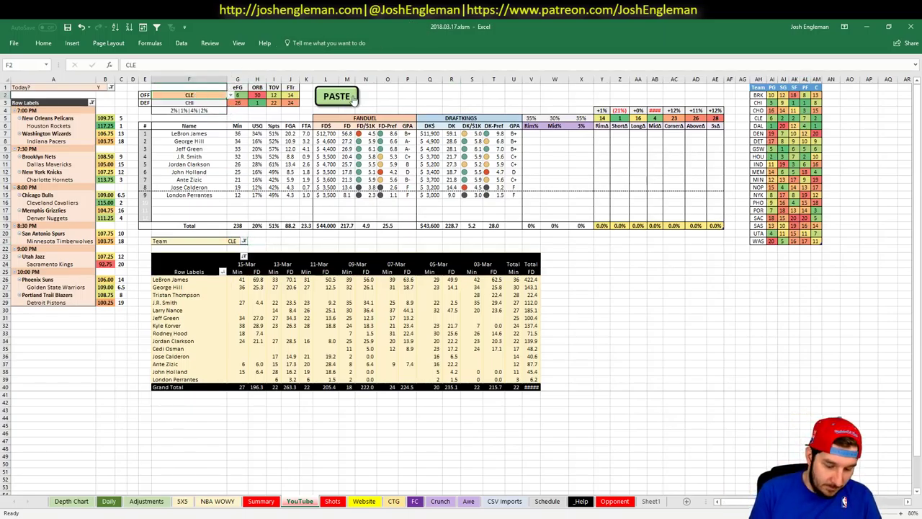
type("MEM")
key("Return")
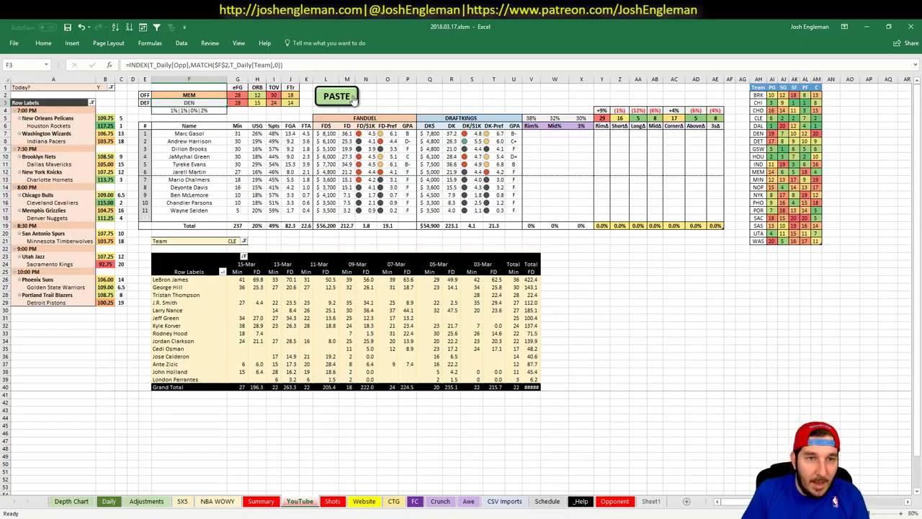
left_click(233, 242)
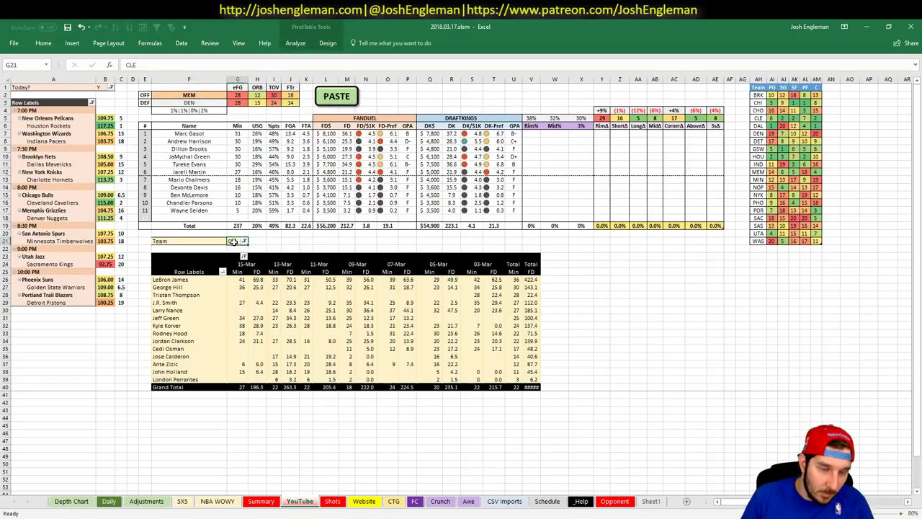
type("MEM")
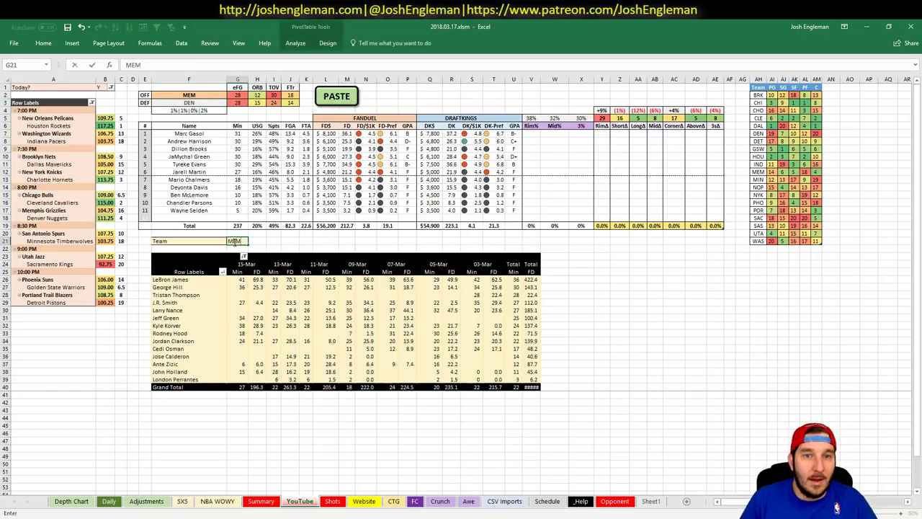
key("Return")
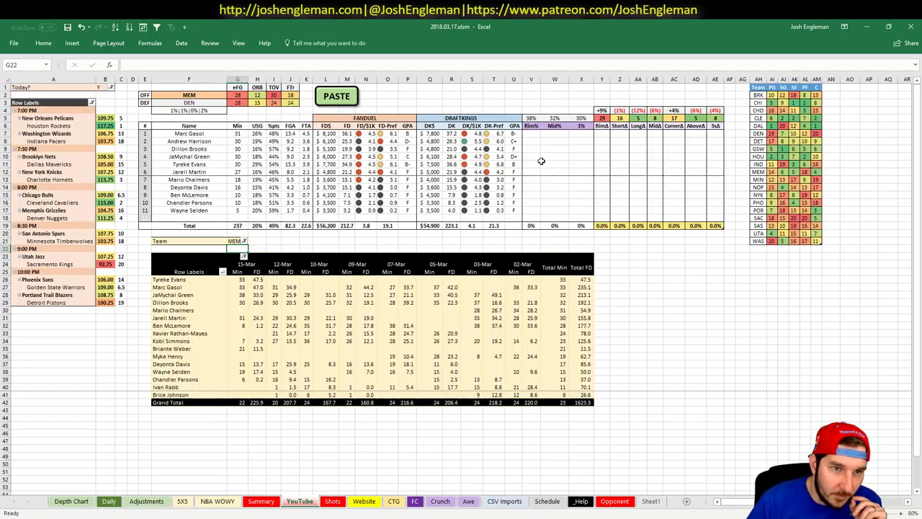
Examine the projection rows of Marc Gasol and Tyreke Evans, including Gasol's 15-Mar fantasy score in the game log
left_click(185, 134)
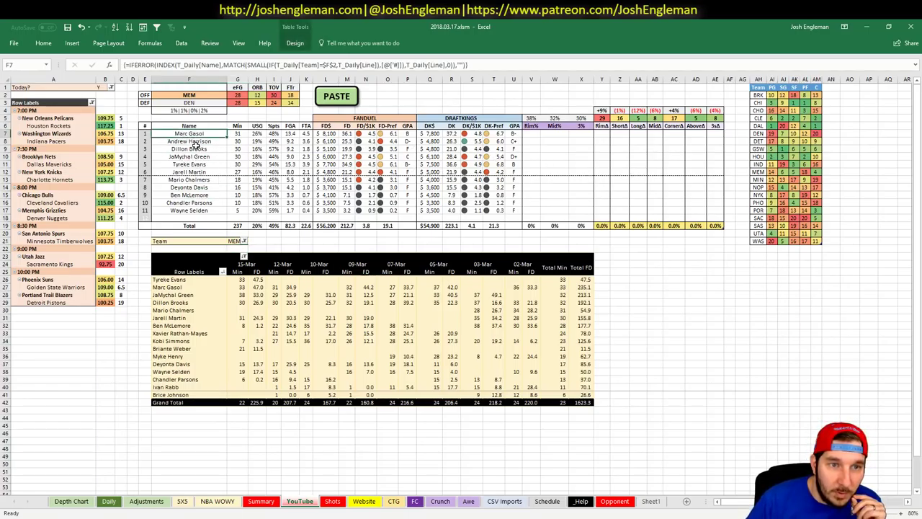
left_click(199, 164)
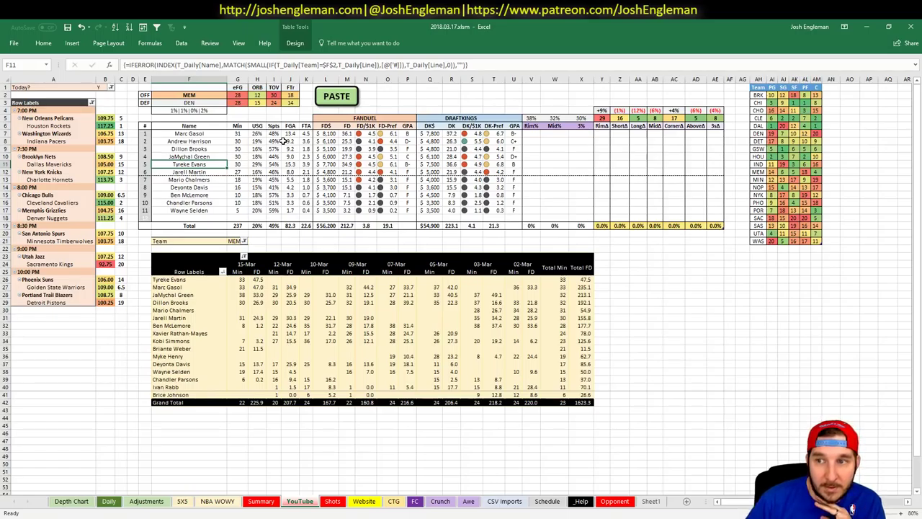
left_click(218, 133)
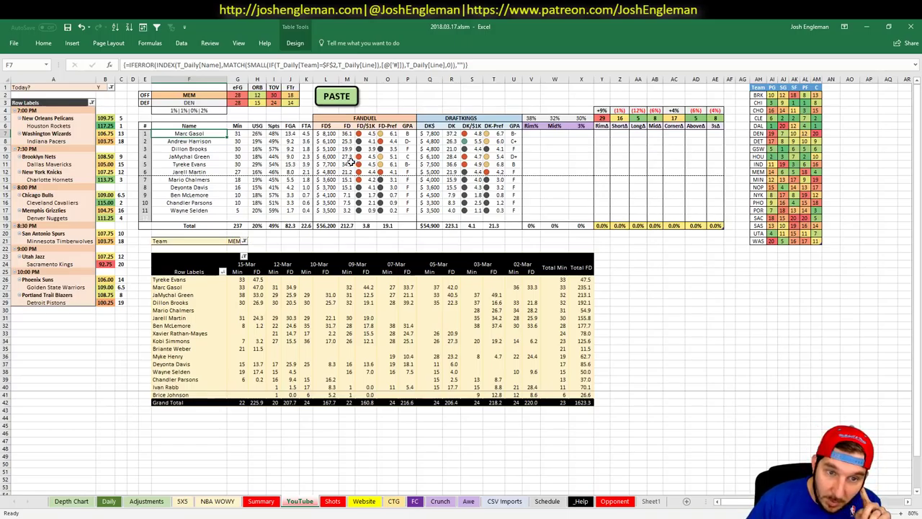
left_click(256, 287)
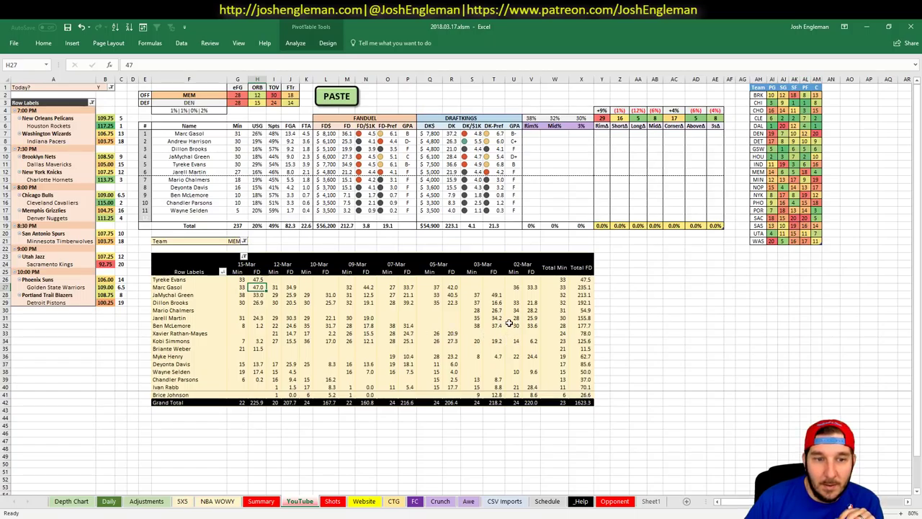
mouse_move(509, 324)
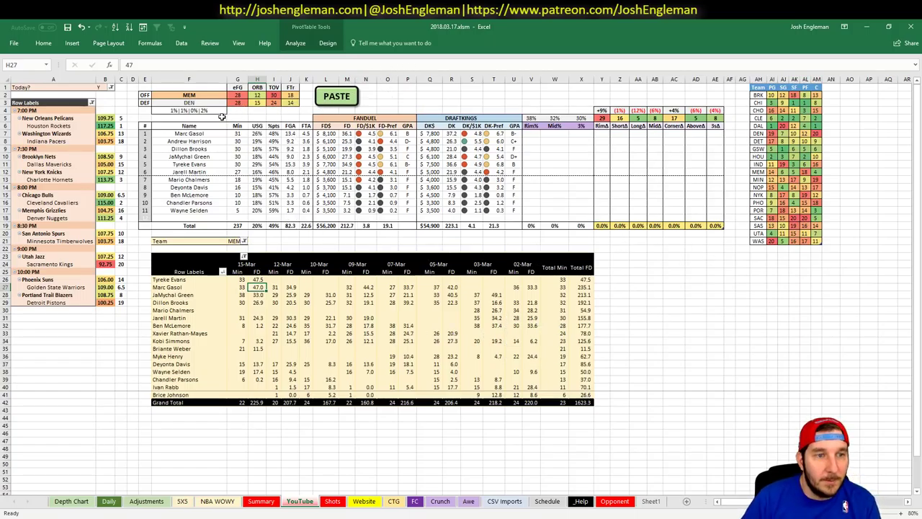
Set the offensive team to DEN and check Denver's center rank in the team-by-position matchup table
left_click(195, 94)
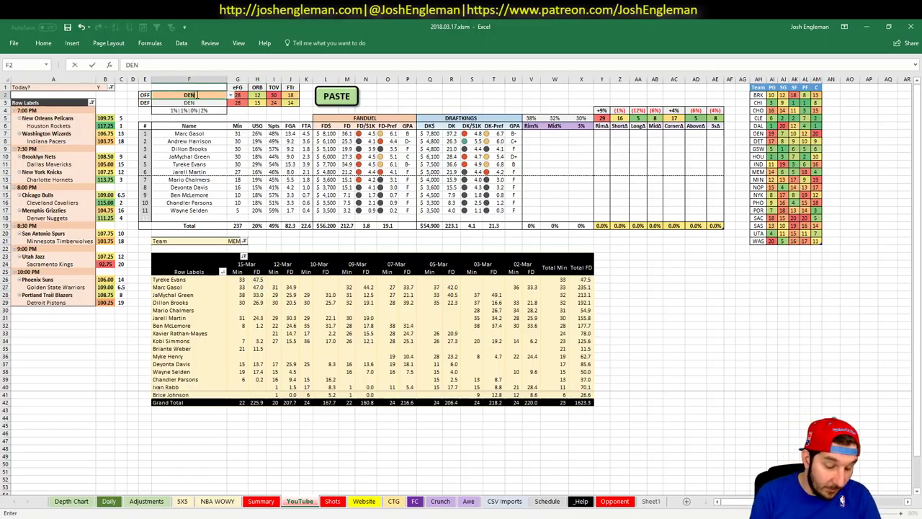
key("Return")
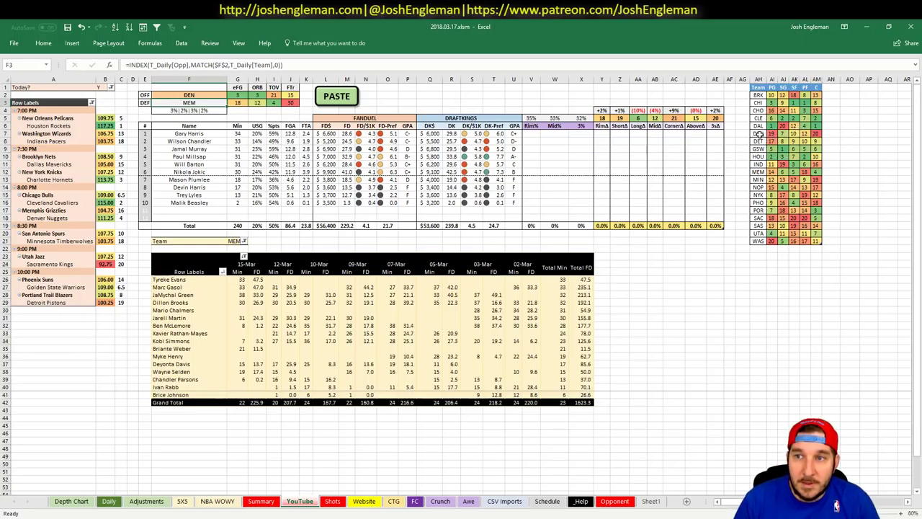
left_click(816, 134)
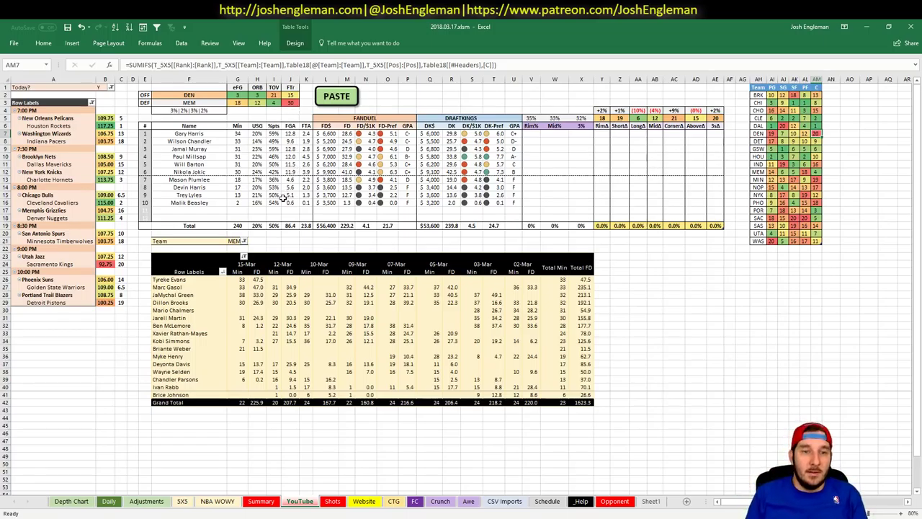
Set the Team filter of the recent game log pivot table to DEN and review the Denver players' recent games
left_click(235, 242)
type("DEN")
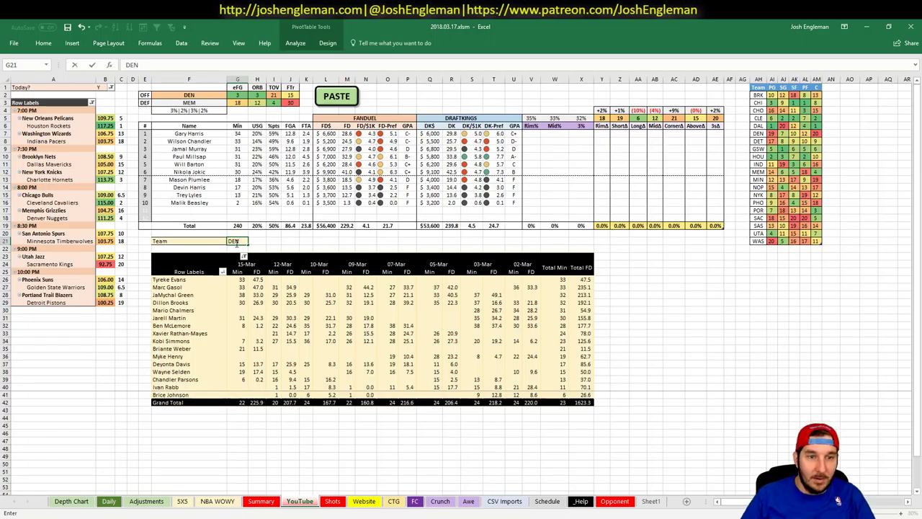
key("Up")
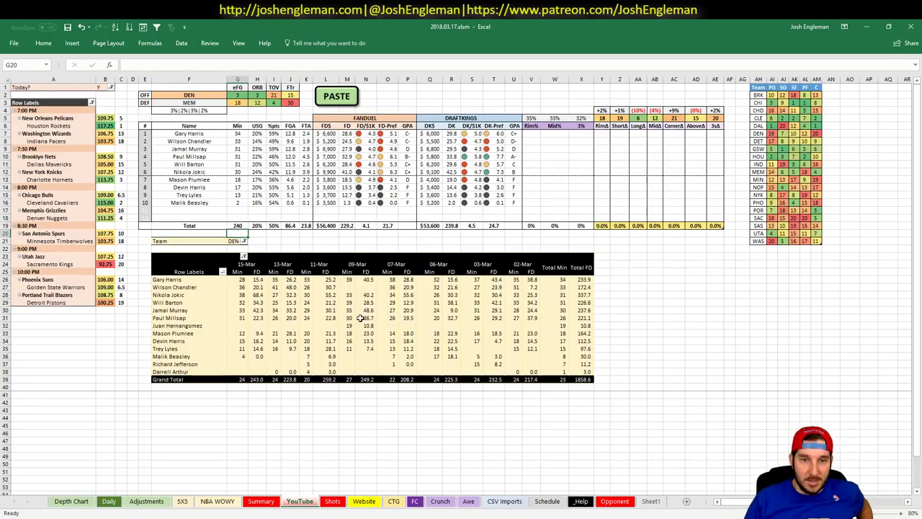
mouse_move(389, 332)
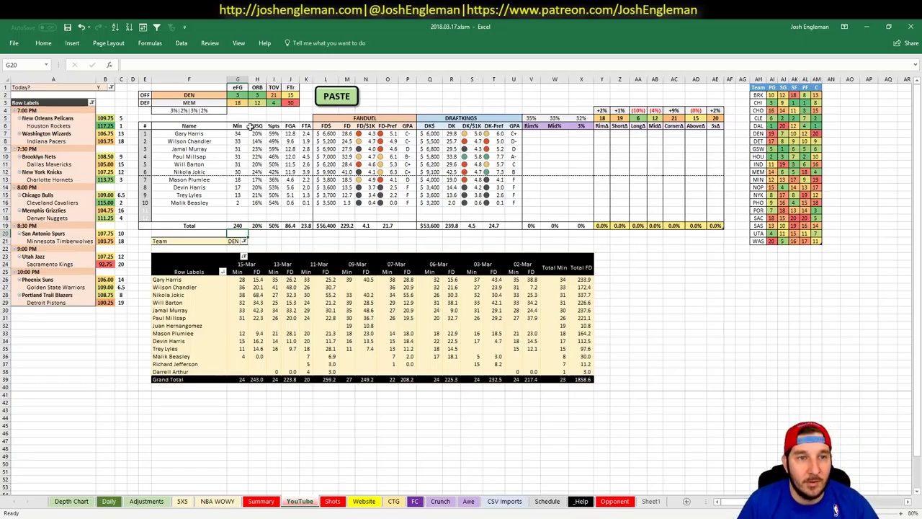
Set the offensive team and the Team filter of the recent game log pivot table to SAS
left_click(209, 95)
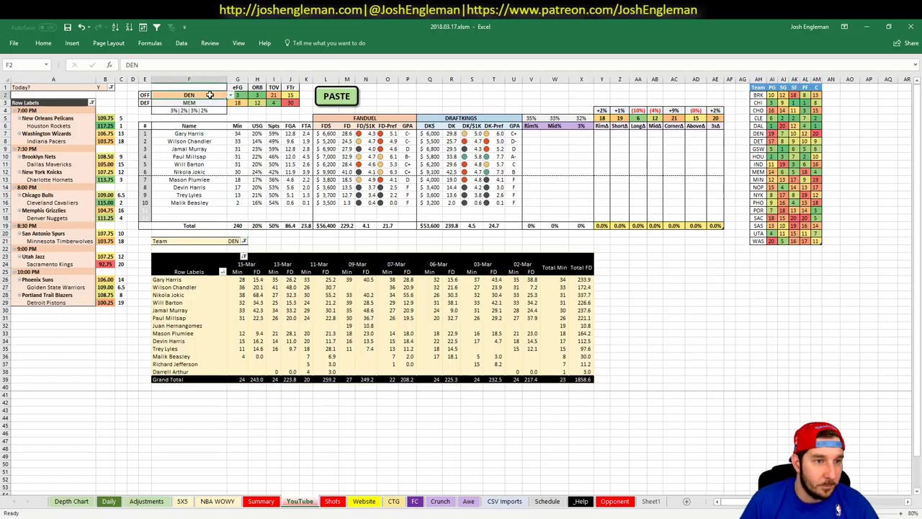
type("SAS")
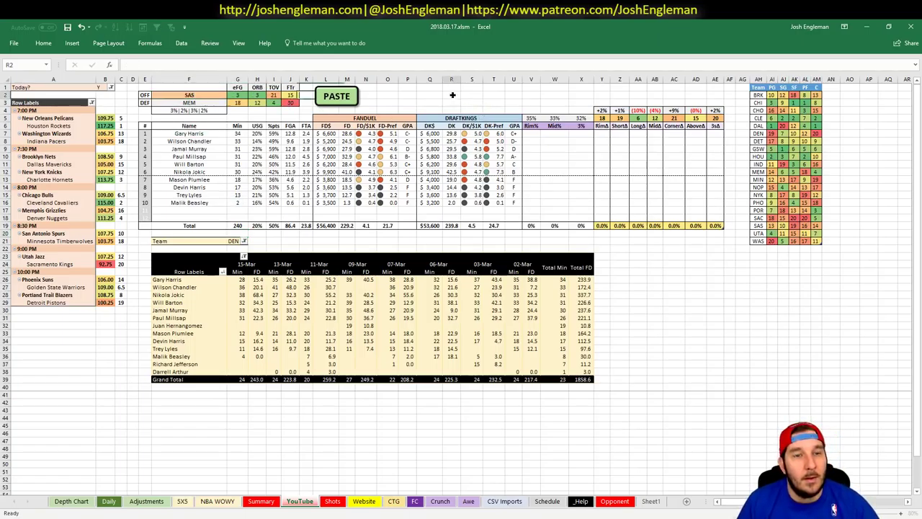
left_click(452, 95)
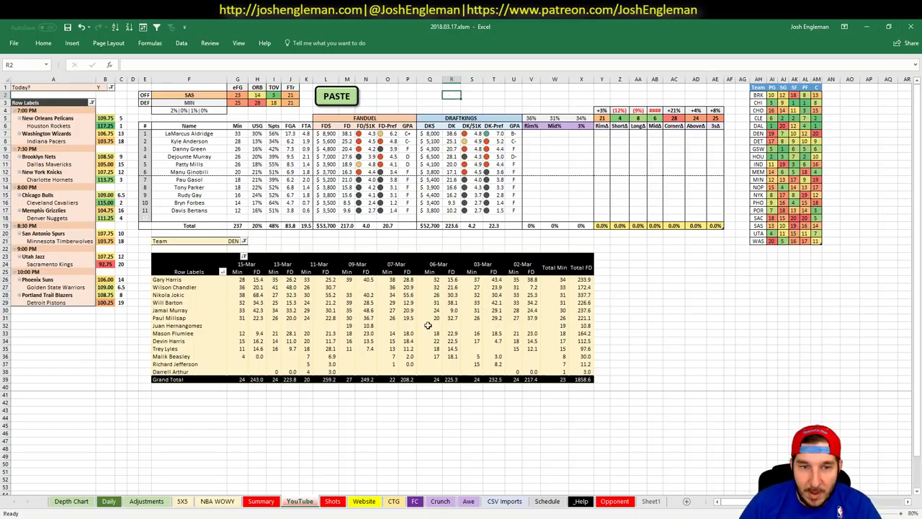
left_click(234, 240)
type("SAS")
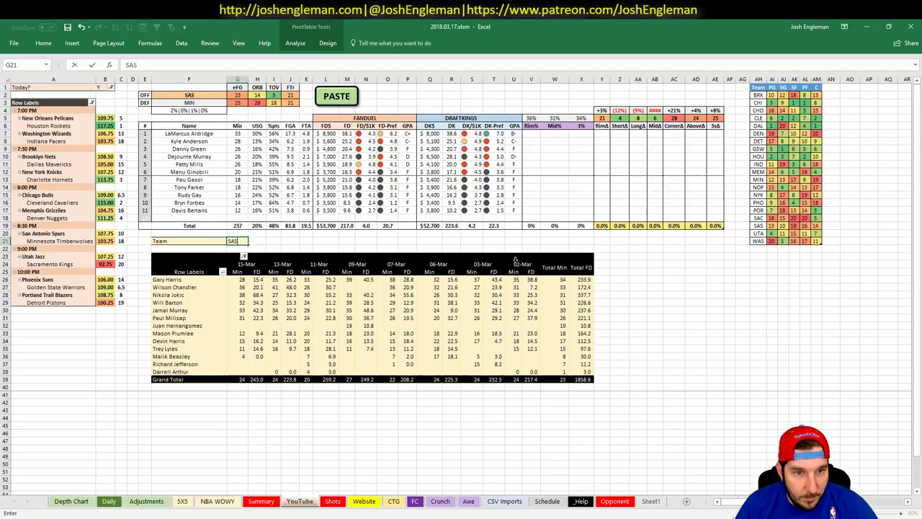
key("Return")
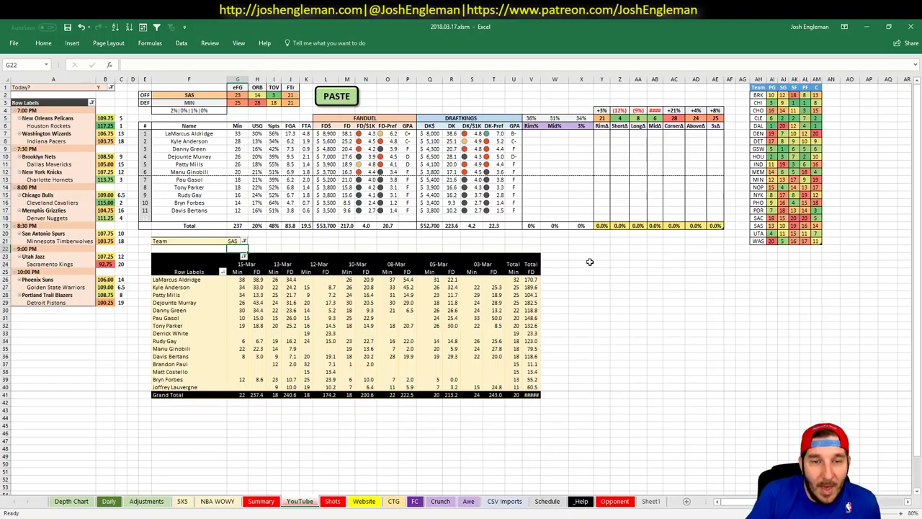
Set the offensive team and the Team filter of the recent game log pivot table to MIN
left_click(196, 95)
type("MIN")
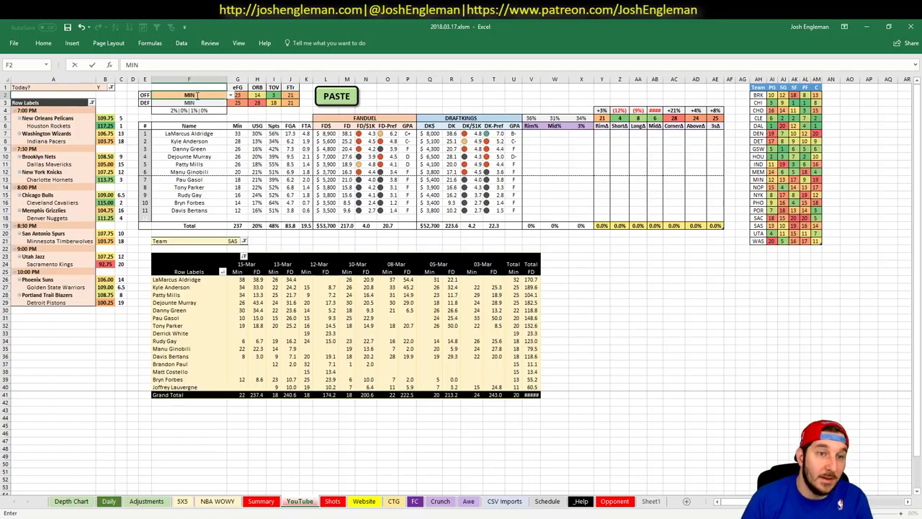
key("Return")
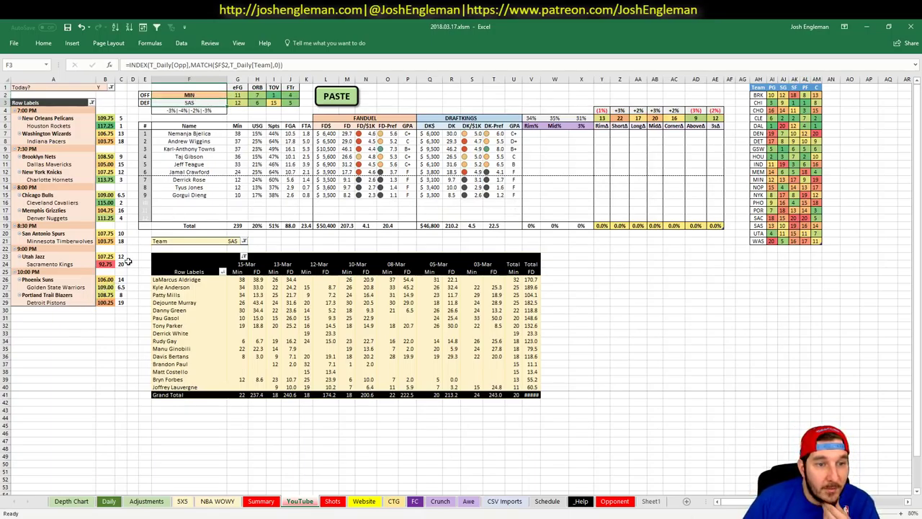
left_click(232, 242)
type("MIN")
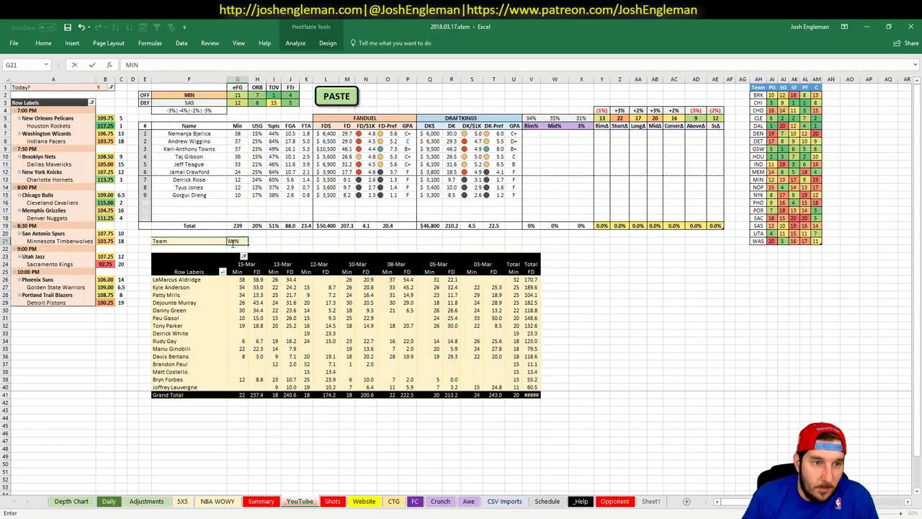
key("Return")
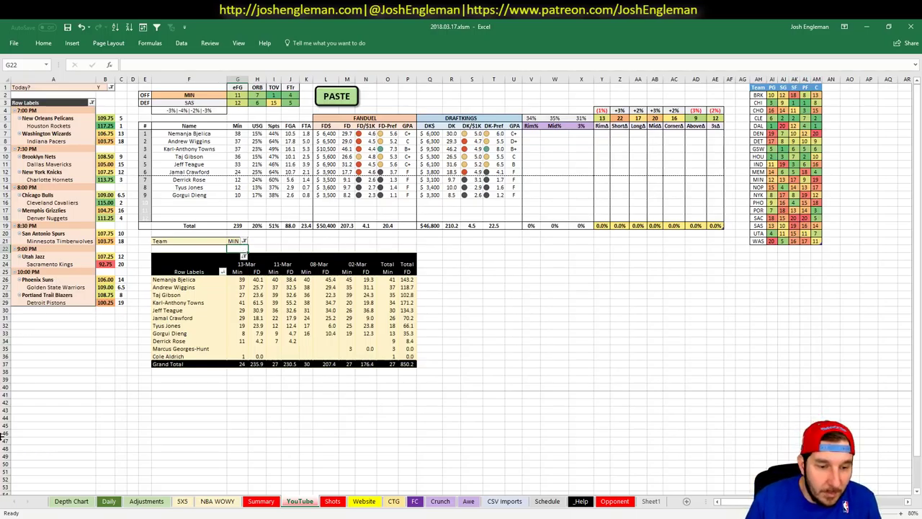
Examine Karl-Anthony Towns' matchup row among the centers on the 5X5 sheet, and return to the YouTube sheet
left_click(179, 501)
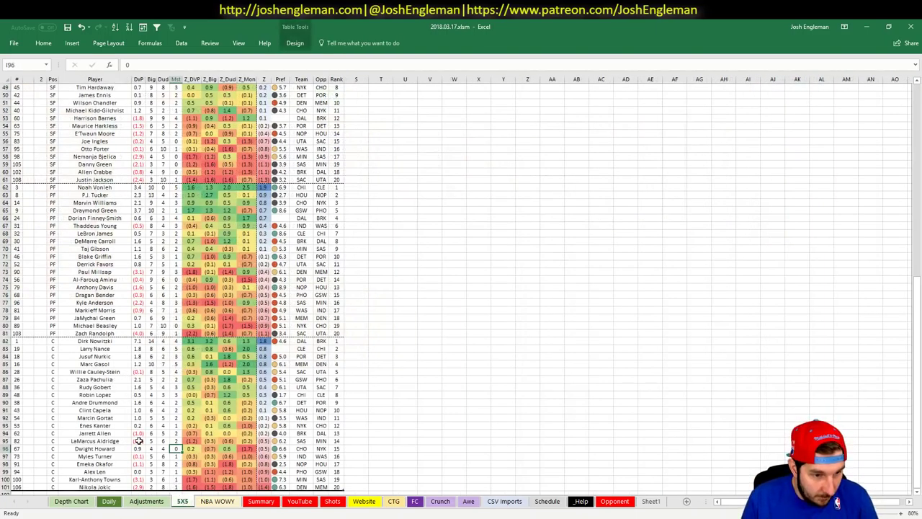
scroll(225, 453, "down", 1)
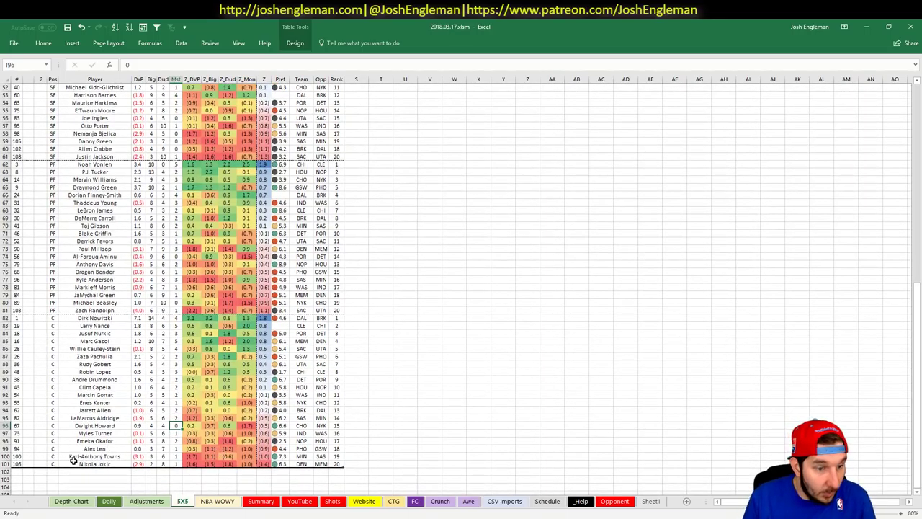
left_click_drag(56, 456, 339, 457)
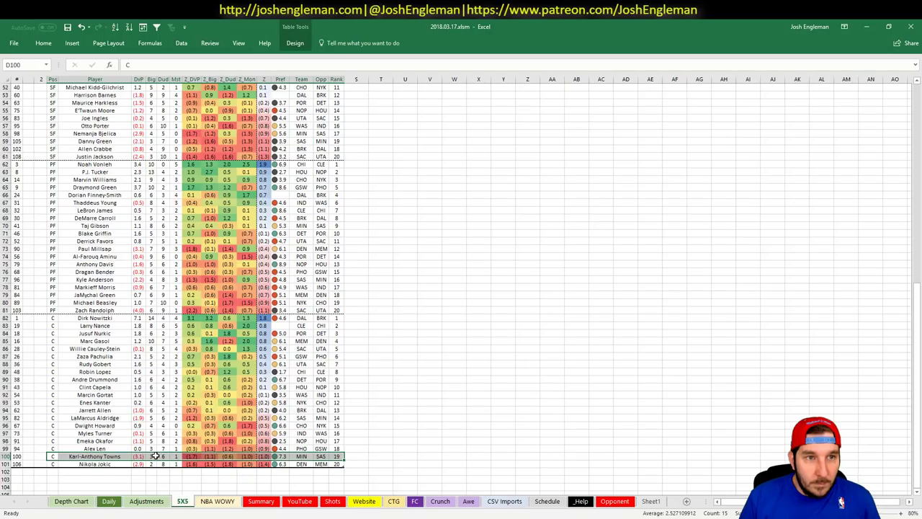
left_click(168, 506)
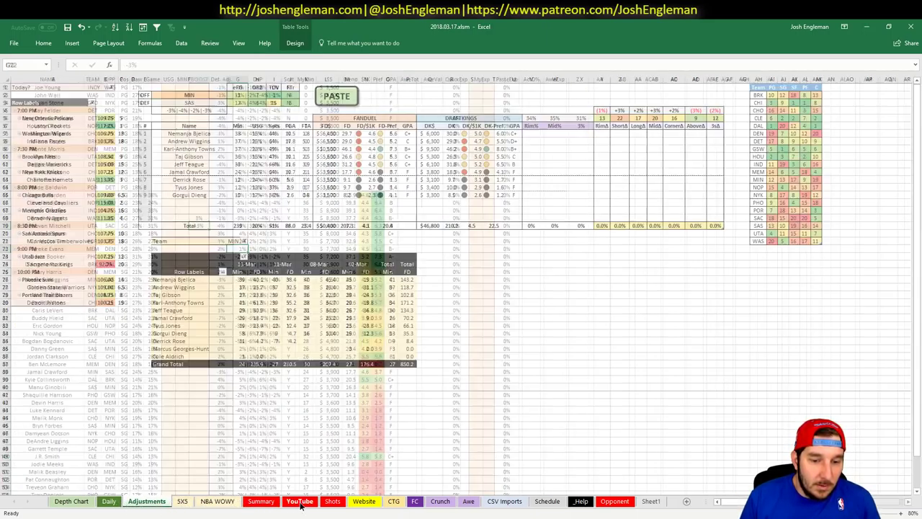
left_click(300, 502)
Switch to FantasyCruncher in the browser, review Karl-Anthony Towns' game log filtered to opponent SAS, and return to the Excel workbook
key("alt+Tab")
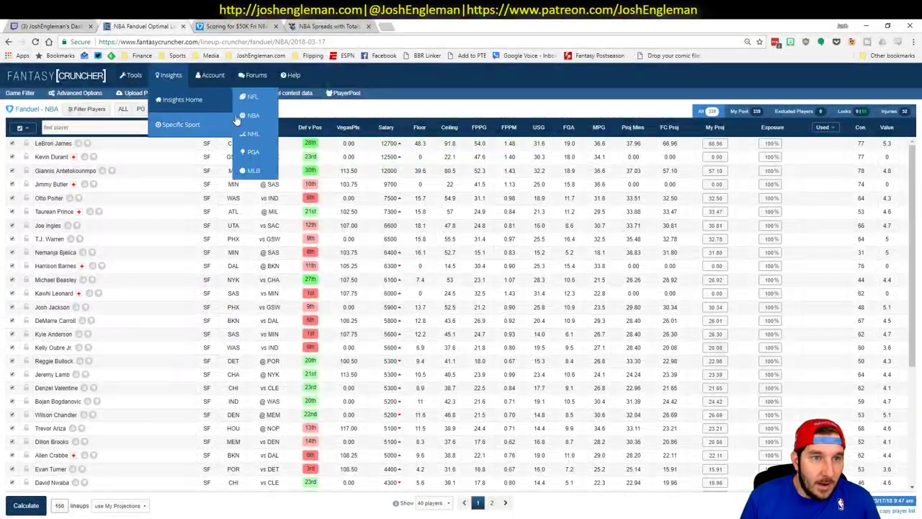
left_click(211, 108)
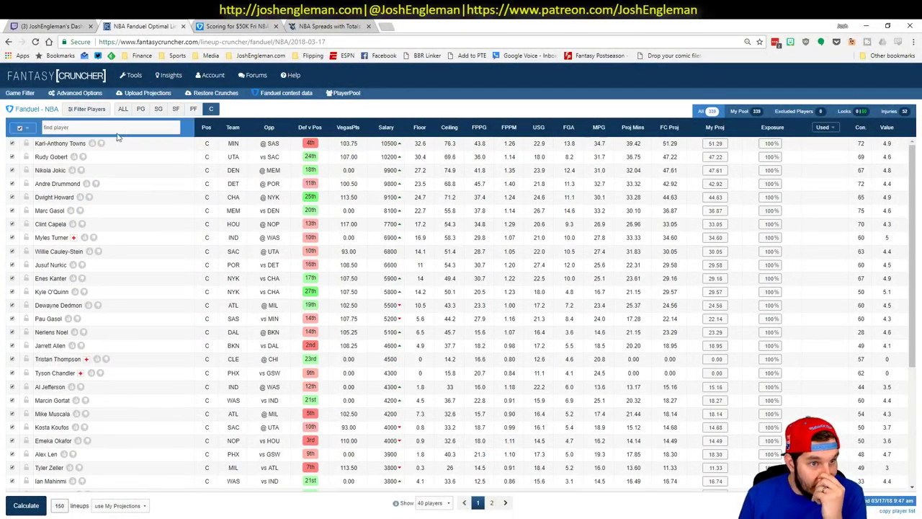
left_click(271, 144)
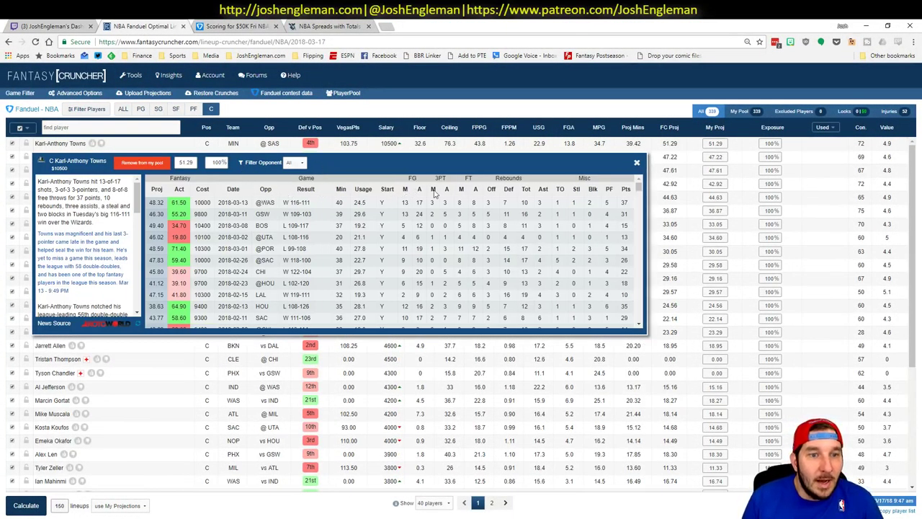
left_click(294, 164)
left_click(296, 181)
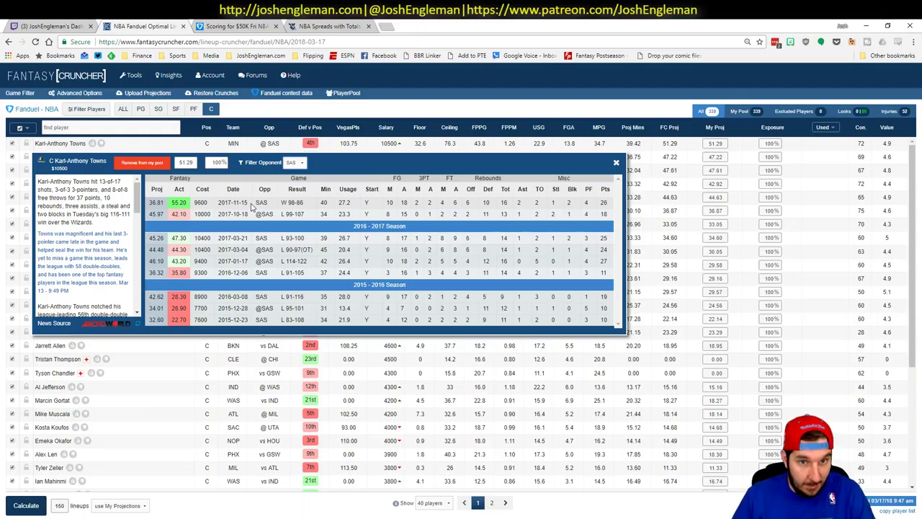
left_click(614, 164)
key("alt+Tab")
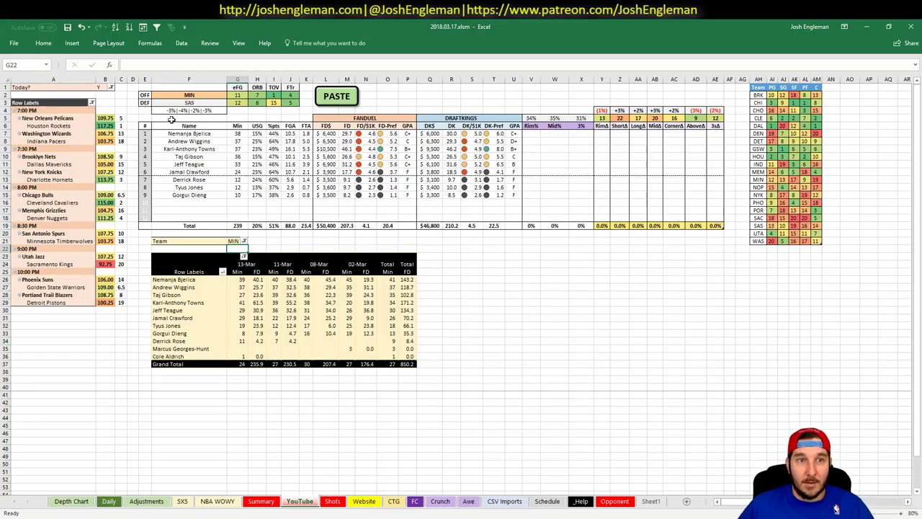
Set the offensive team and the Team filter of the recent game log pivot table to UTA
left_click(189, 95)
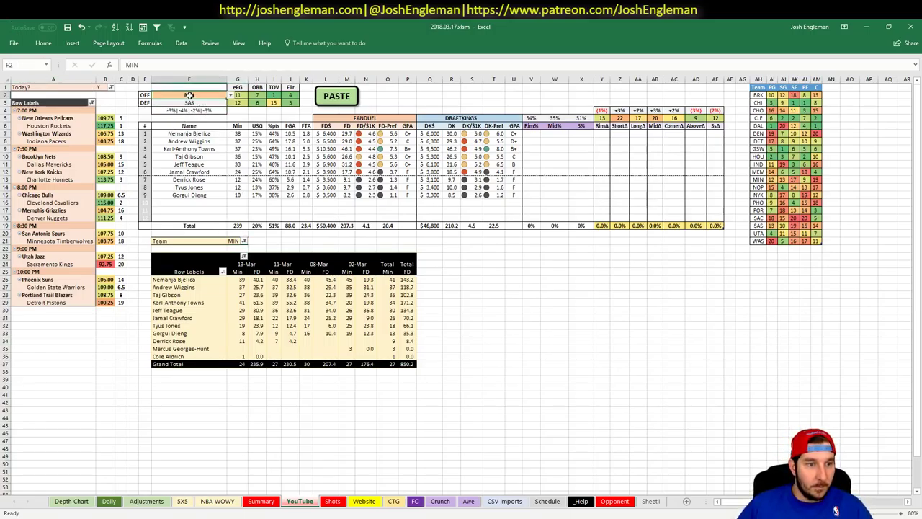
type("UTA")
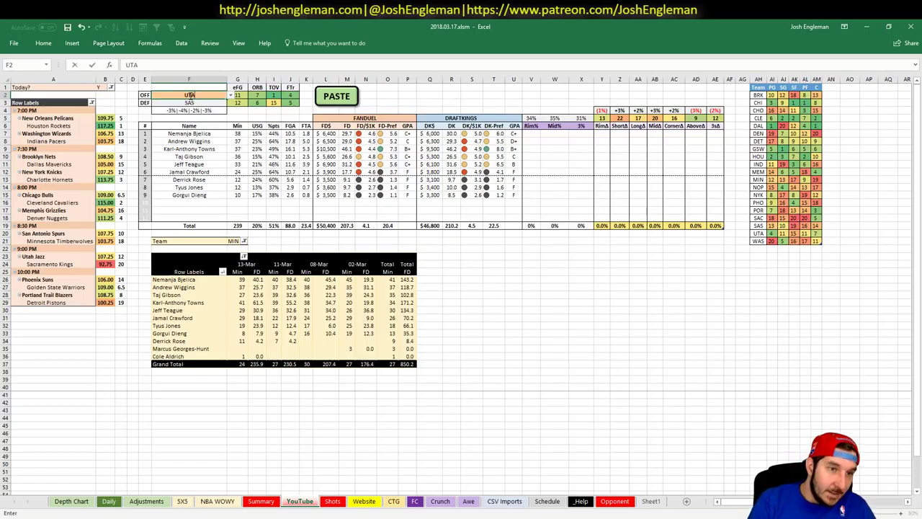
key("Return")
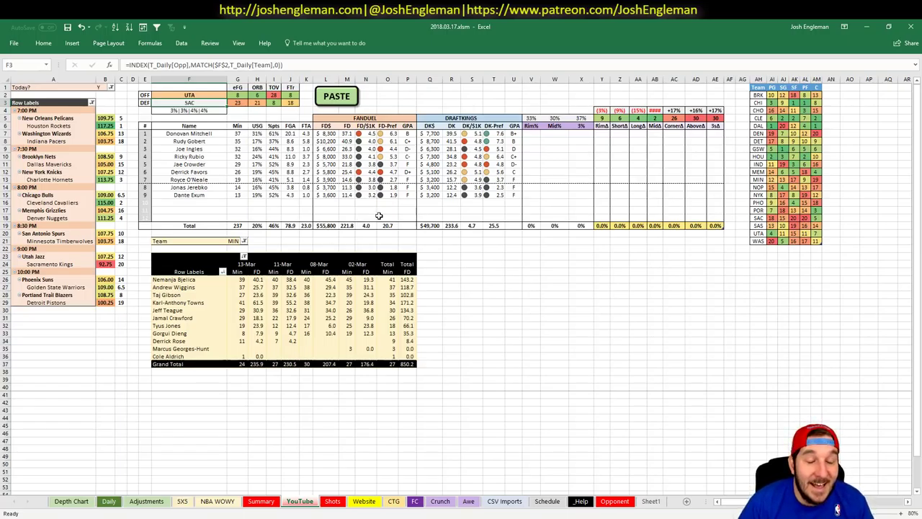
left_click(234, 241)
type("UTA")
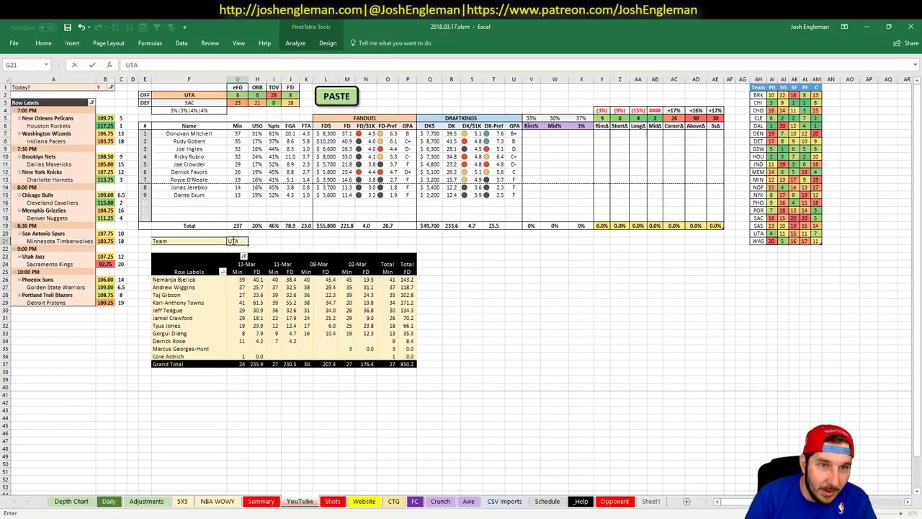
key("Return")
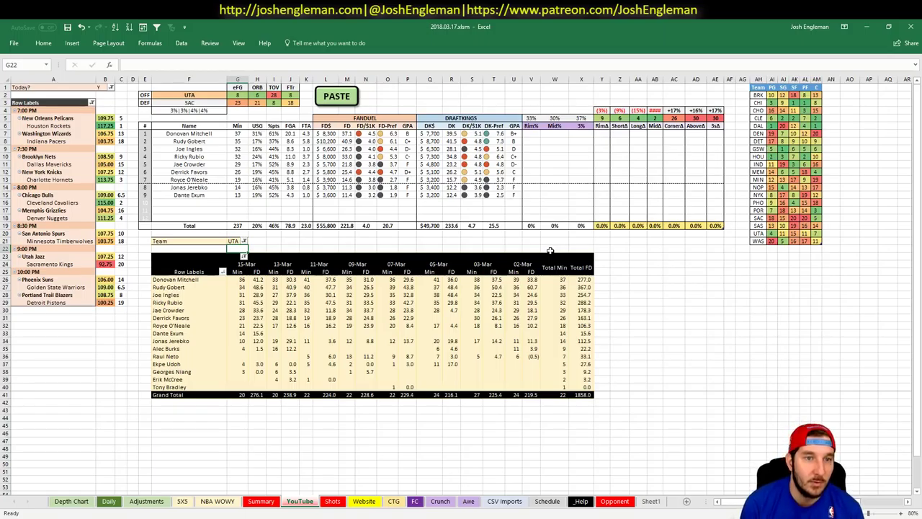
Set the offensive team and the Team filter of the recent game log pivot table to SAC
left_click(217, 94)
type("SAC")
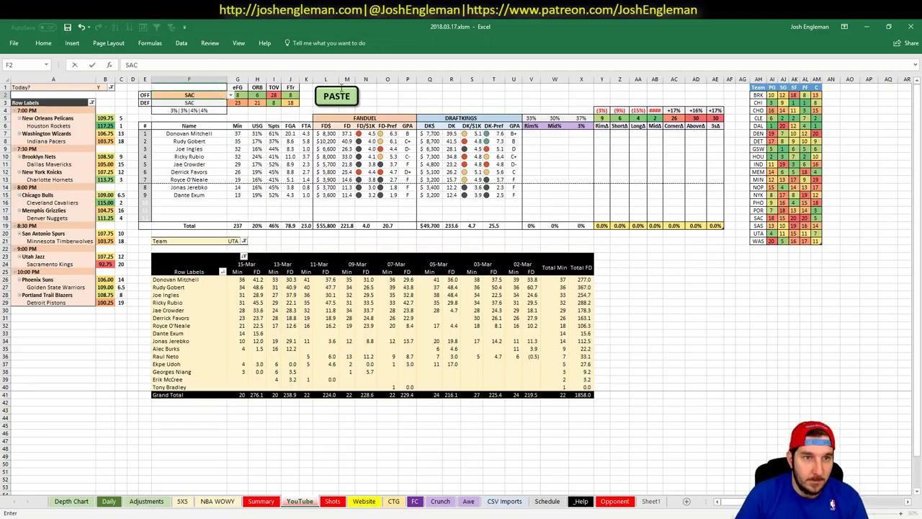
key("Return")
left_click(452, 103)
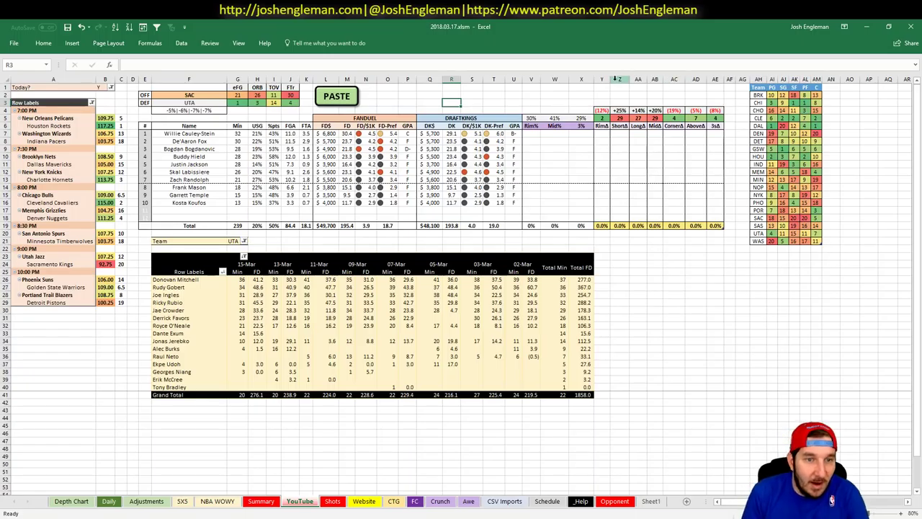
left_click(231, 242)
type("SAC")
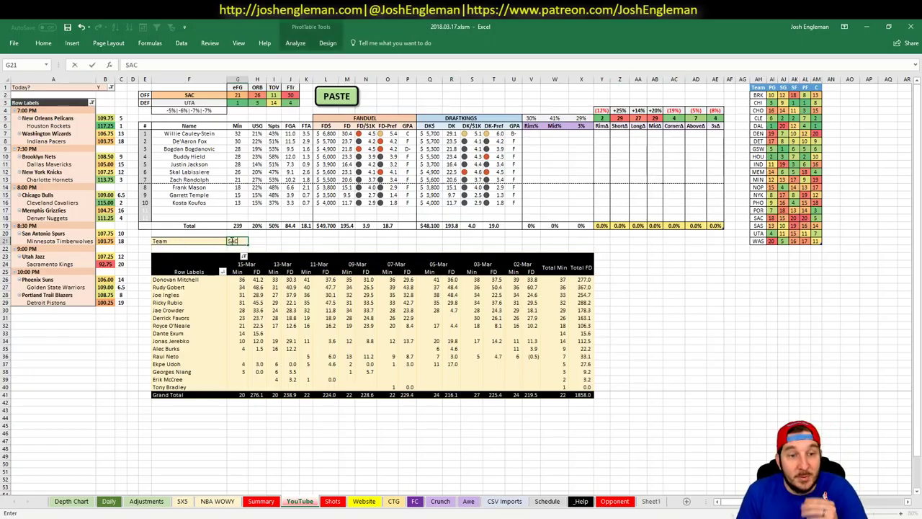
key("Return")
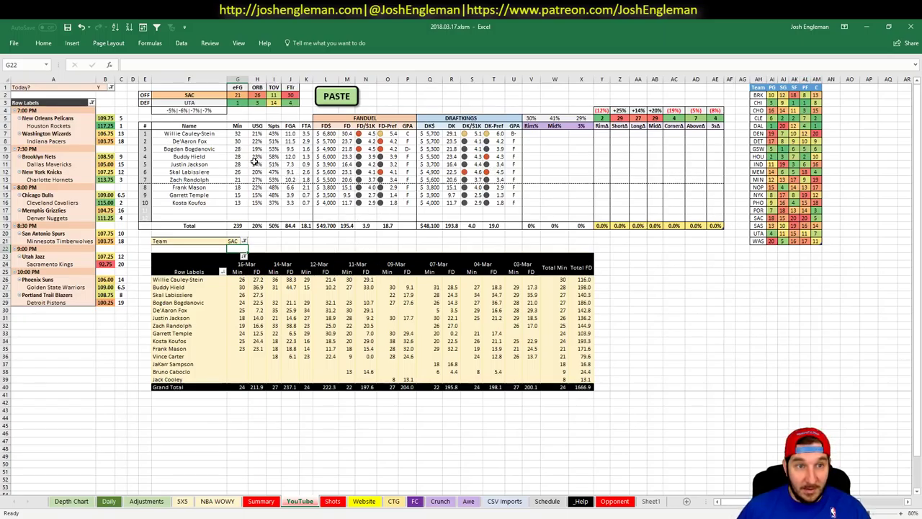
Compare Bogdan Bogdanovic's FanDuel salary with his 12-Mar and 04-Mar fantasy scores, and check Buddy Hield's 16-Mar and 14-Mar games
left_click(327, 150)
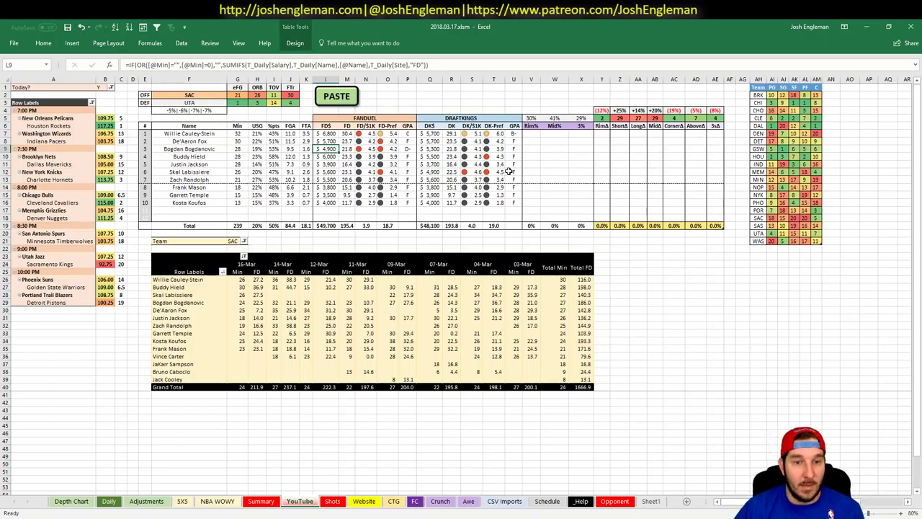
left_click(330, 303)
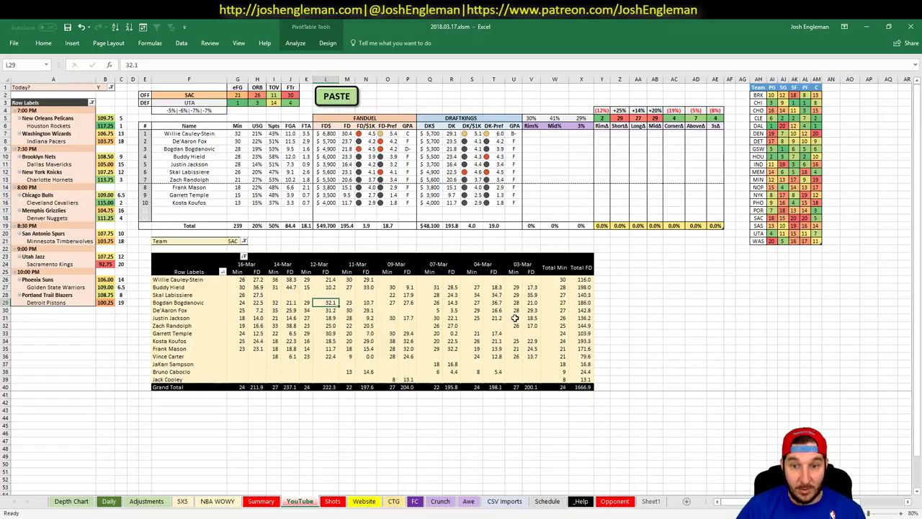
left_click(498, 301)
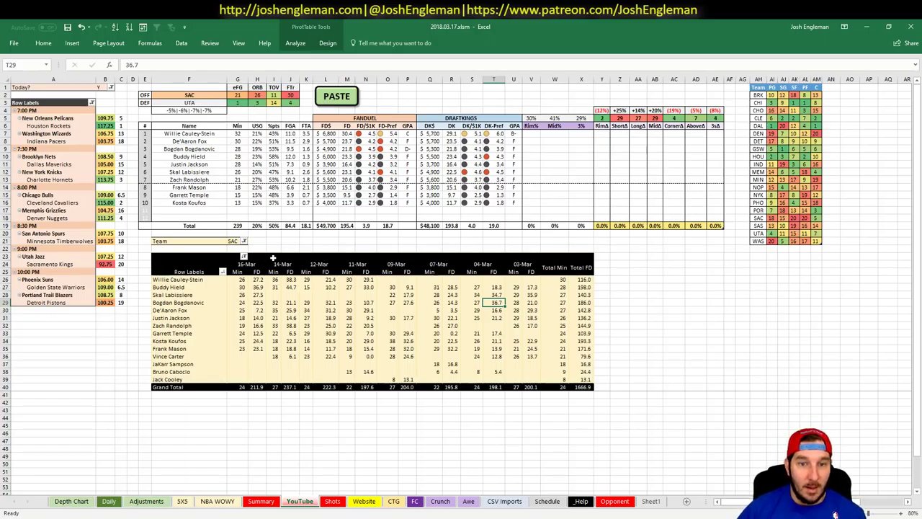
left_click(257, 288)
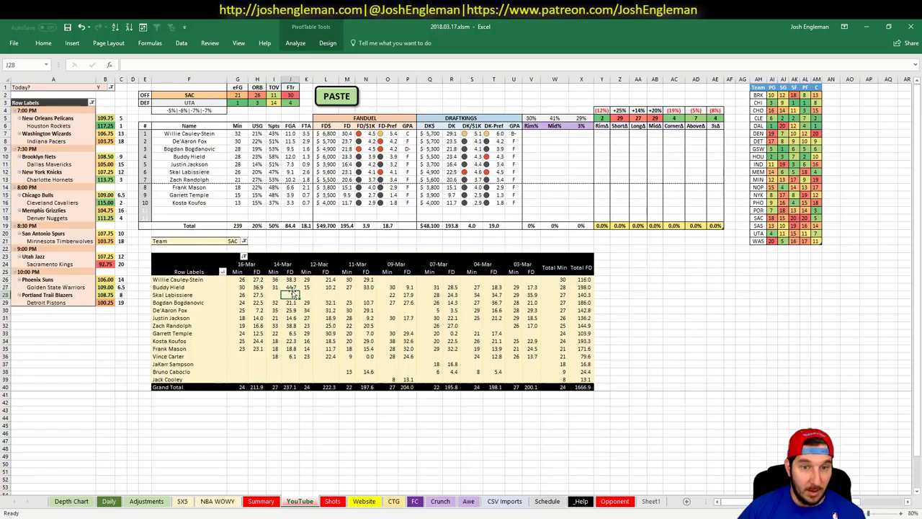
left_click_drag(252, 287, 291, 294)
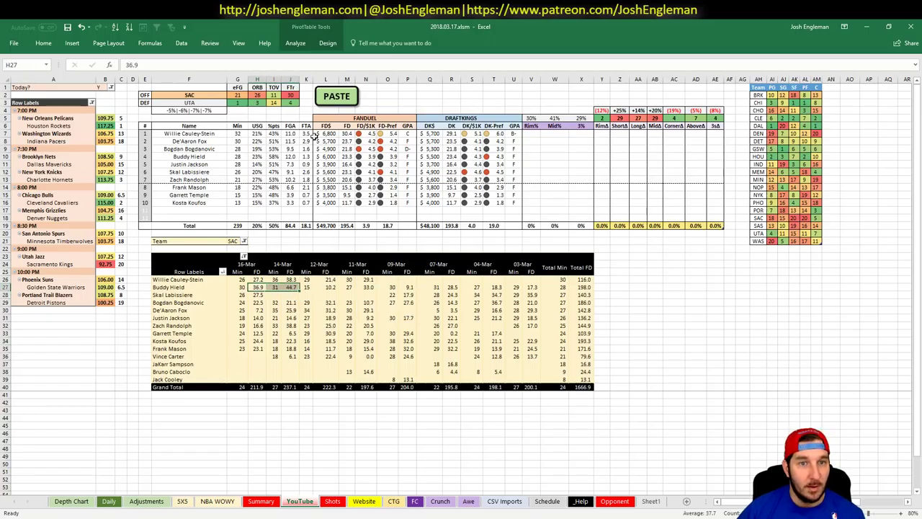
left_click(335, 148)
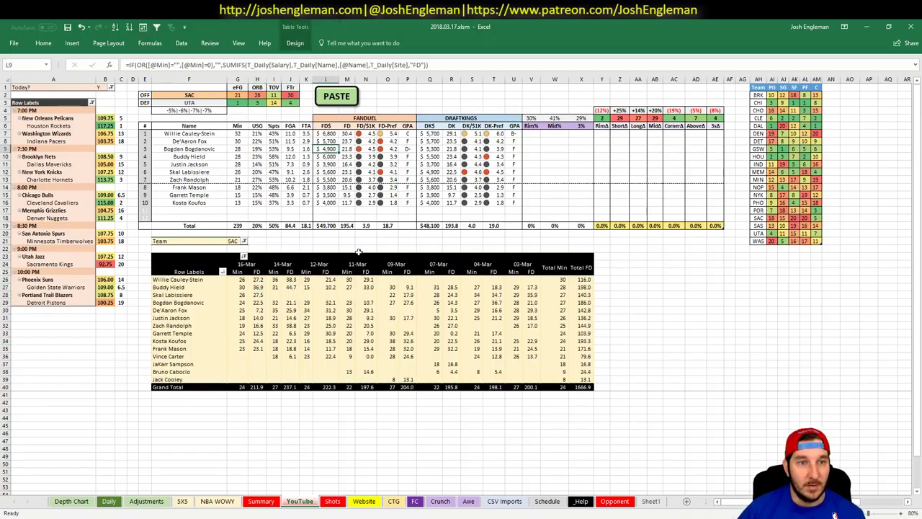
Set the offensive team to PHO to load the Phoenix player projections
left_click(189, 95)
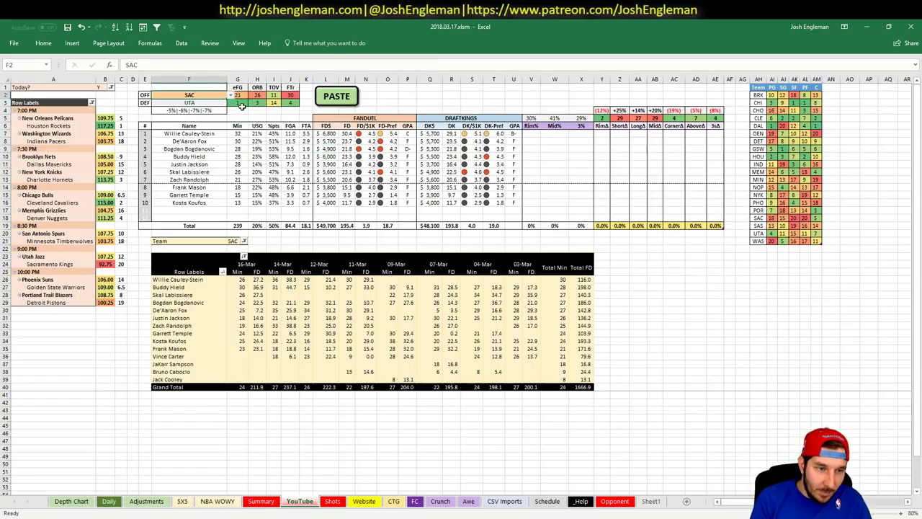
type("PHO")
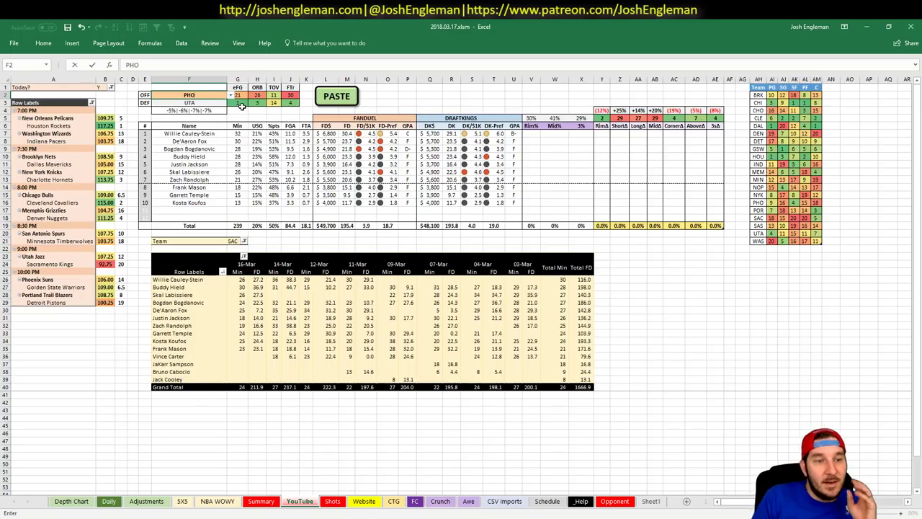
key("Return")
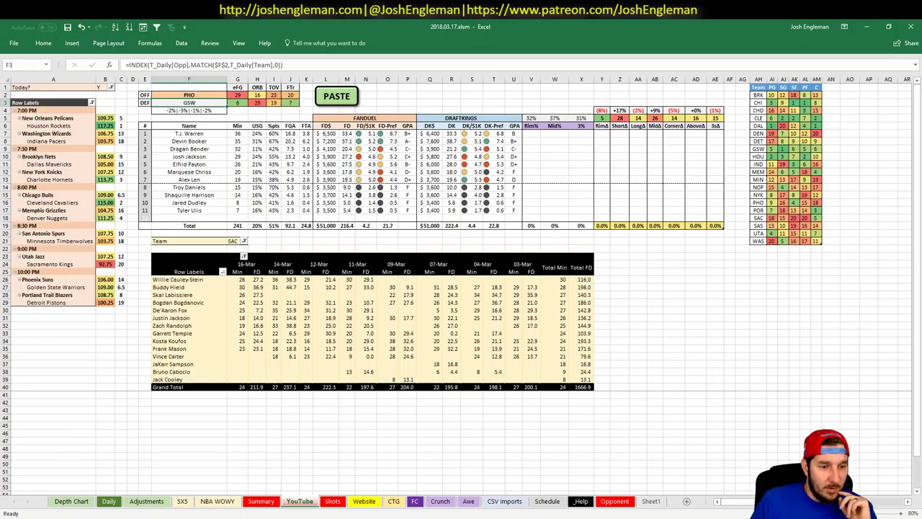
Switch to the browser's NBA betting odds page, check the Golden State at Phoenix spread and total, and return to Excel
key("alt+Tab")
left_click(330, 26)
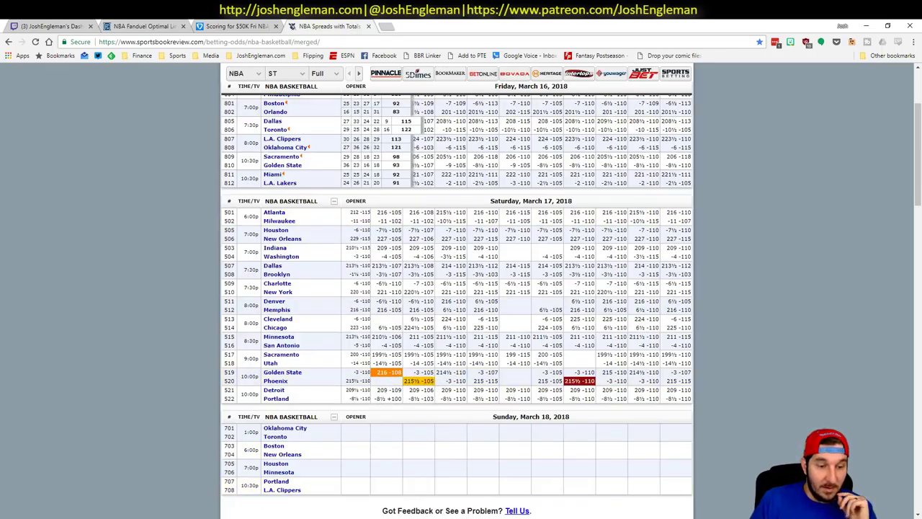
key("alt+Tab")
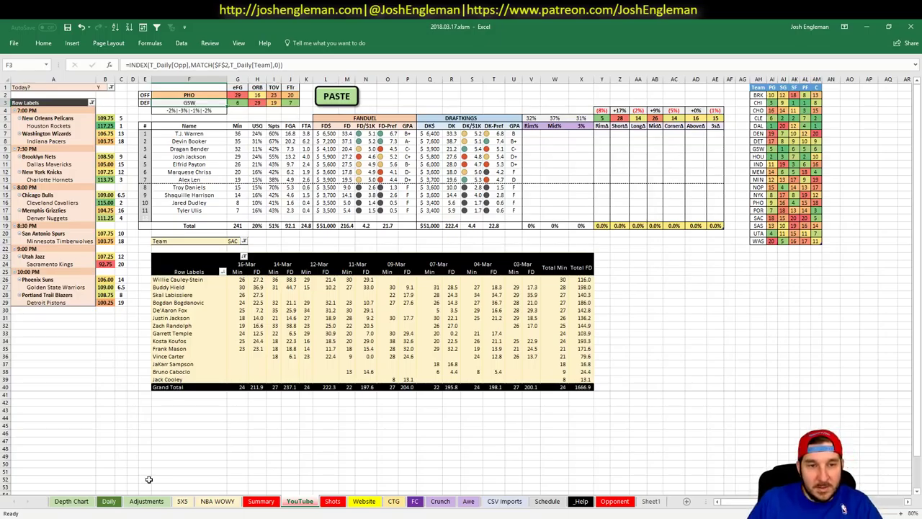
Set the Team filter of the recent game log pivot table to PHO
left_click(232, 242)
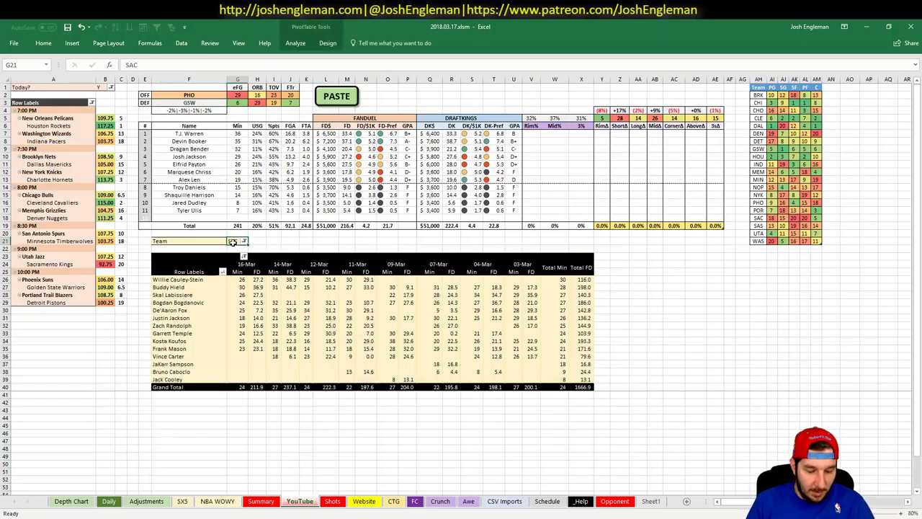
type("PHO")
key("Return")
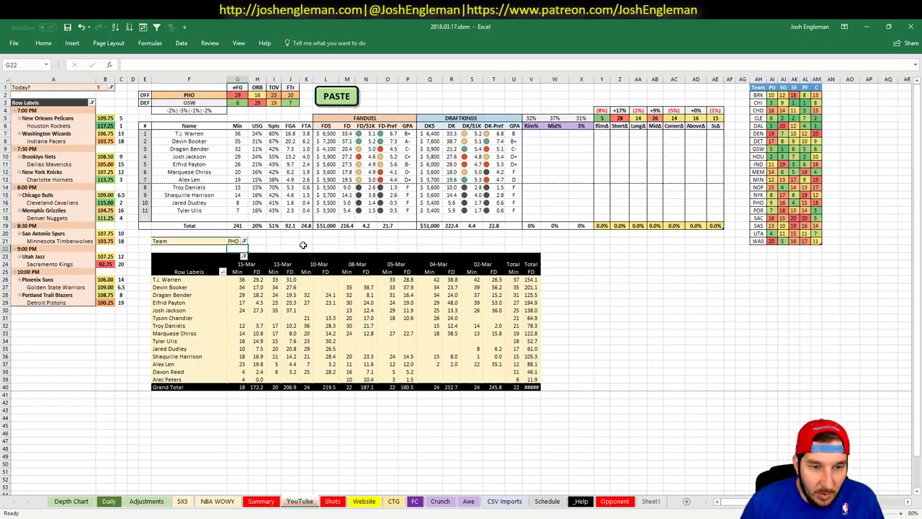
Set the offensive team to GSW and check Draymond Green's DraftKings salary and the first three listed Warriors players
left_click(196, 95)
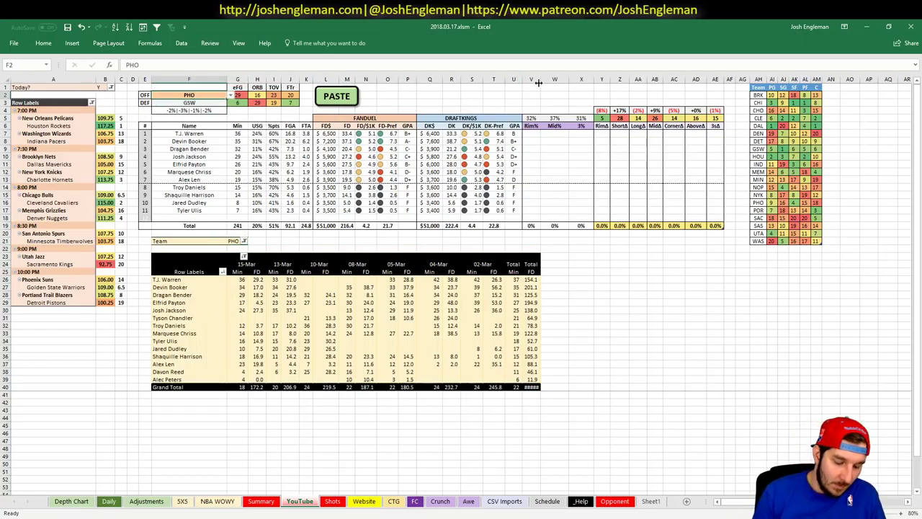
type("GSW")
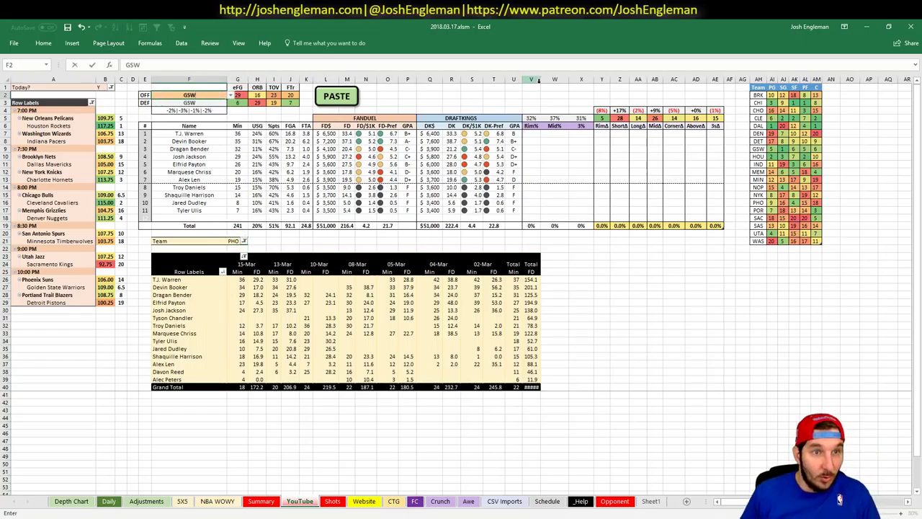
key("Return")
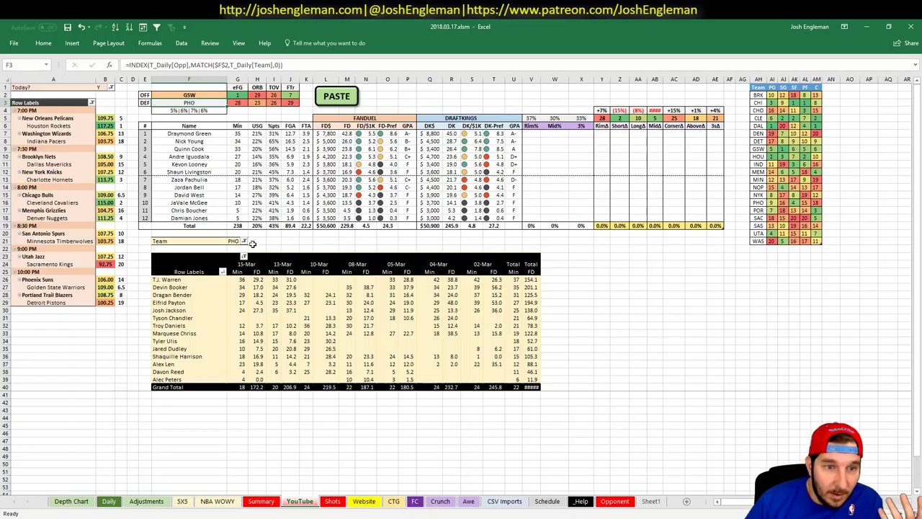
left_click(232, 240)
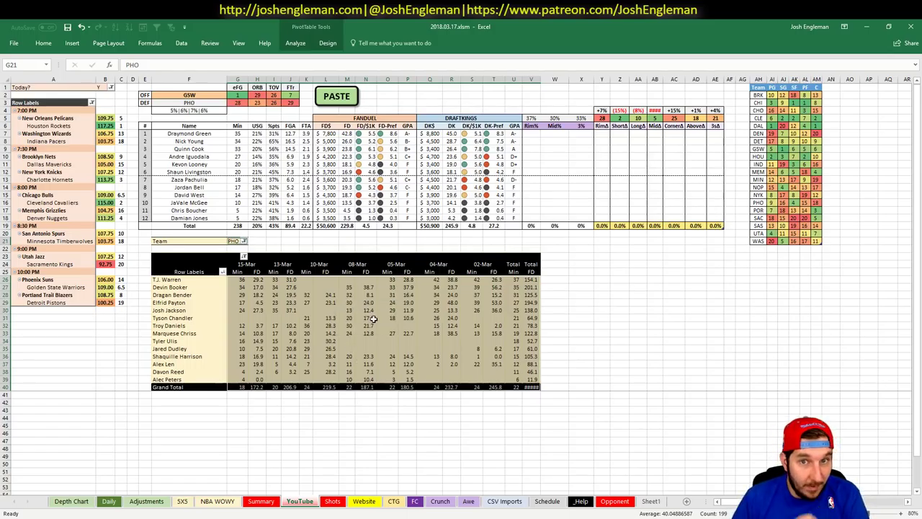
left_click(430, 133)
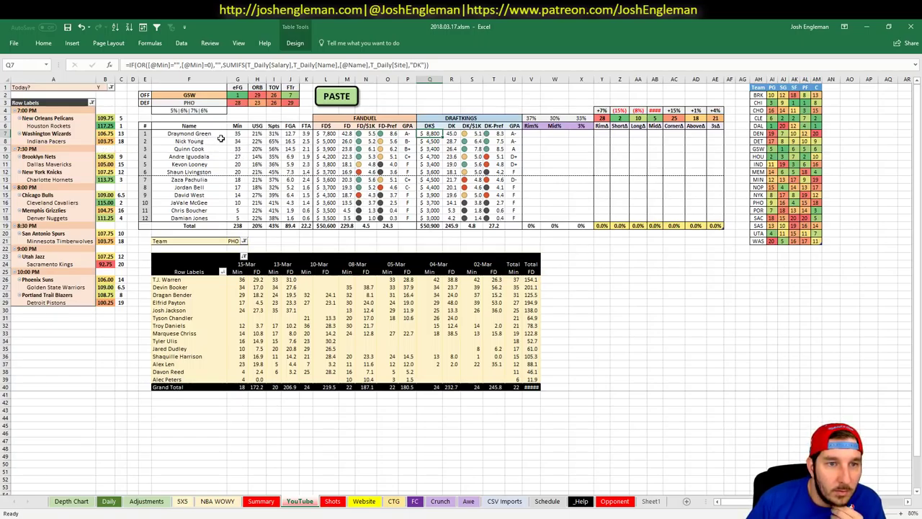
left_click_drag(210, 135, 209, 147)
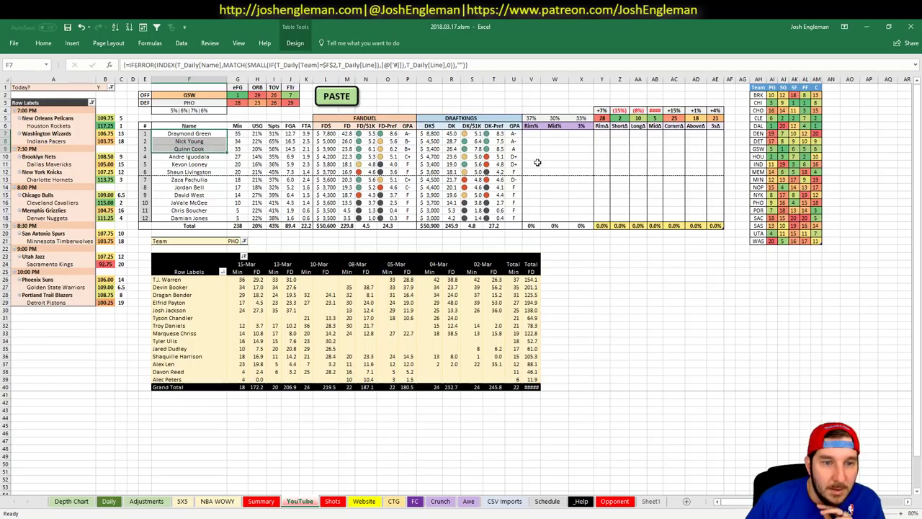
Set the Team filter of the recent game log pivot table to GSW
left_click(234, 241)
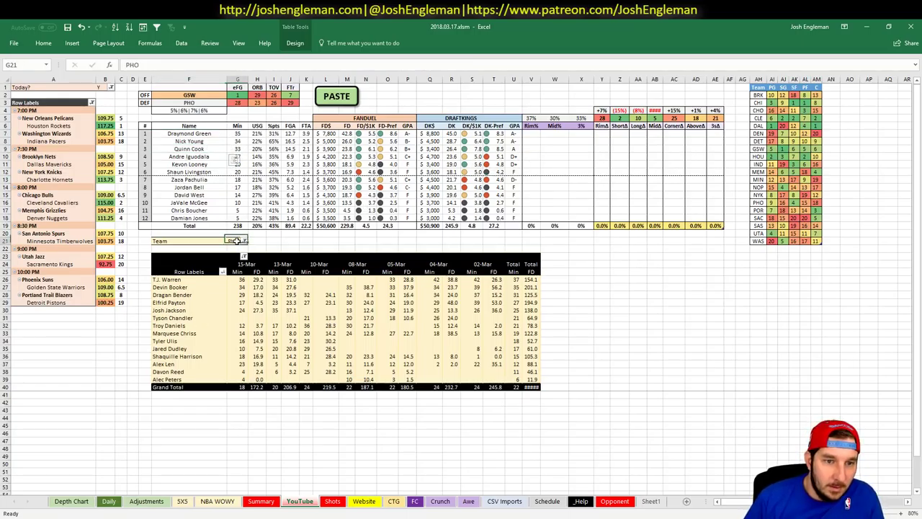
type("GSW")
key("Return")
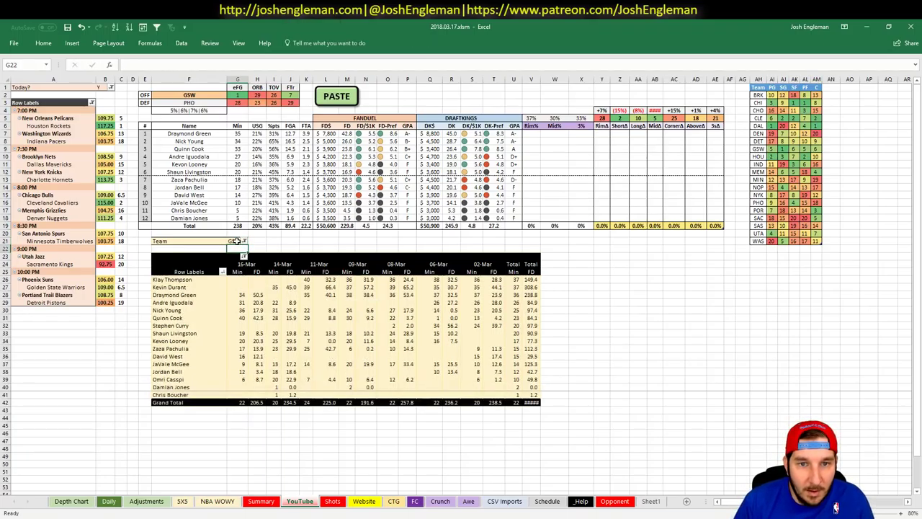
key("Down")
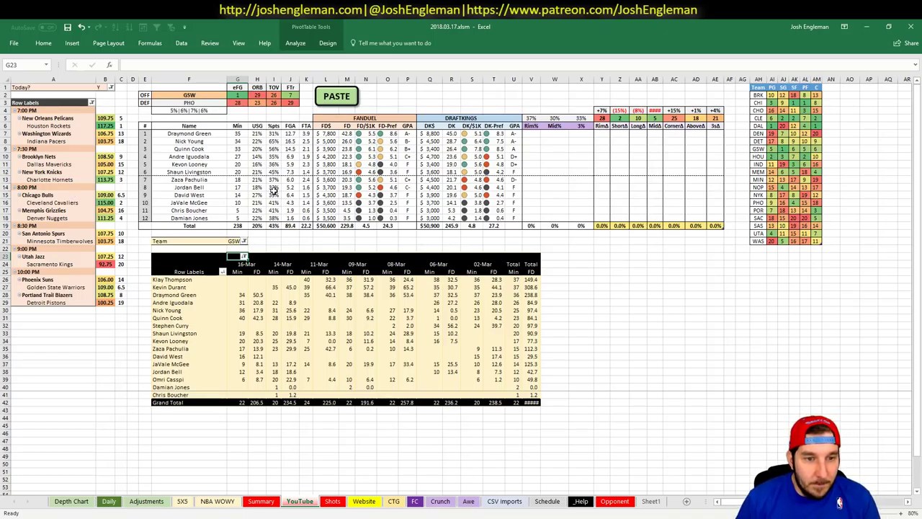
Review the Golden State projections for Draymond Green, Nick Young, Quinn Cook and Kevon Looney
left_click(195, 134)
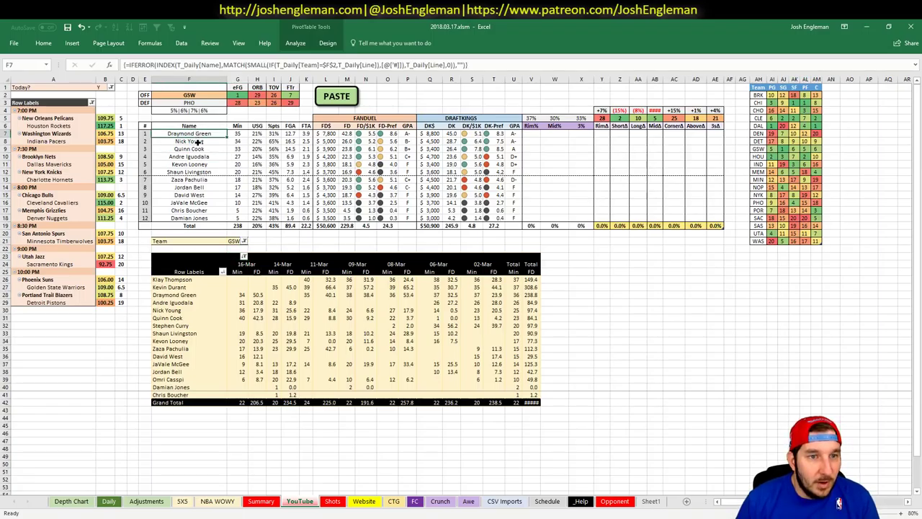
left_click_drag(197, 142, 196, 149)
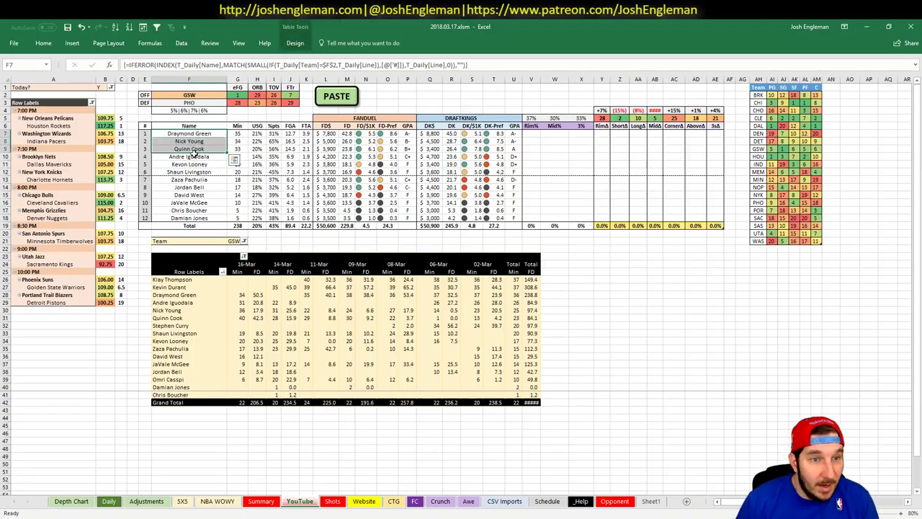
left_click(221, 164)
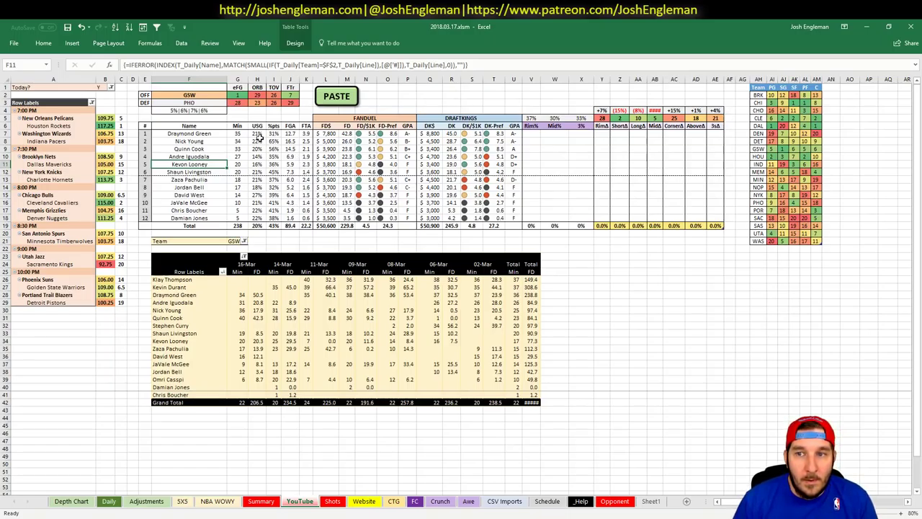
left_click(191, 142)
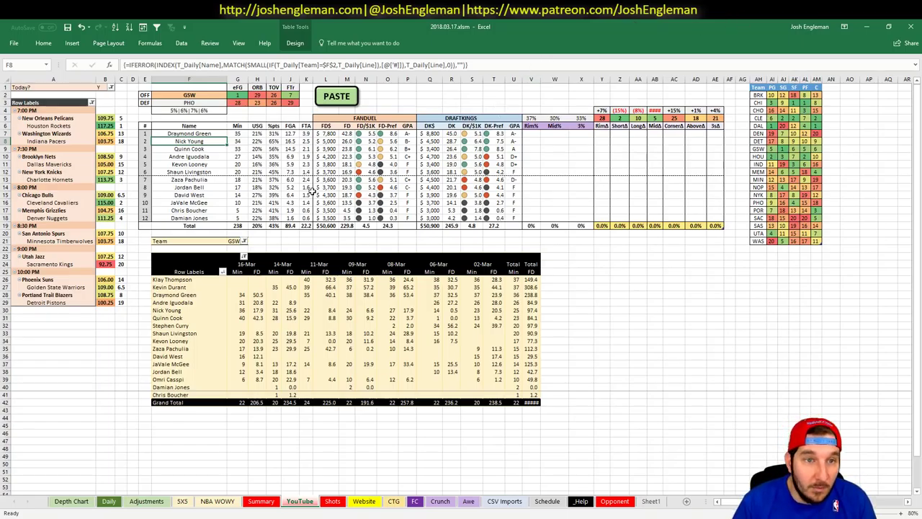
left_click(237, 156)
left_click(193, 142)
key("ctrl+shift+Right")
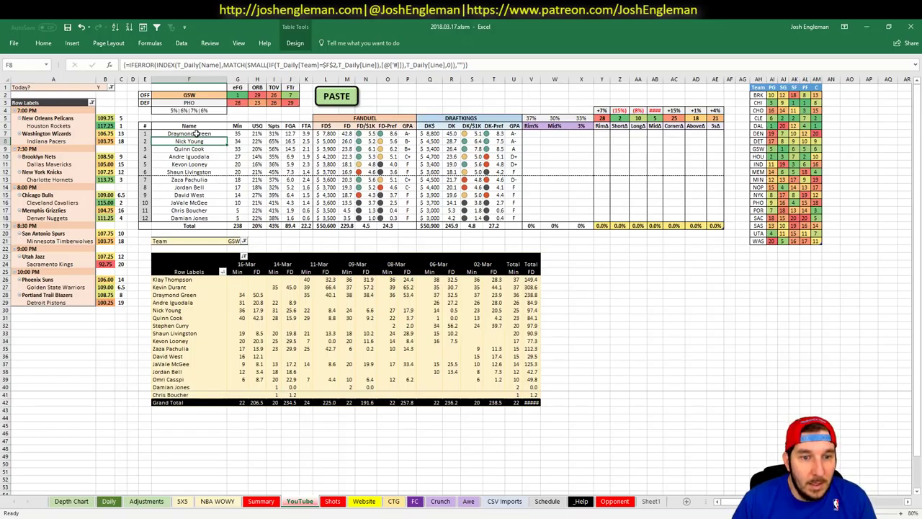
Compare Draymond Green's 16-Mar fantasy score with his FanDuel salary, and highlight him together with Nick Young and Quinn Cook
left_click(262, 296)
left_click(320, 134)
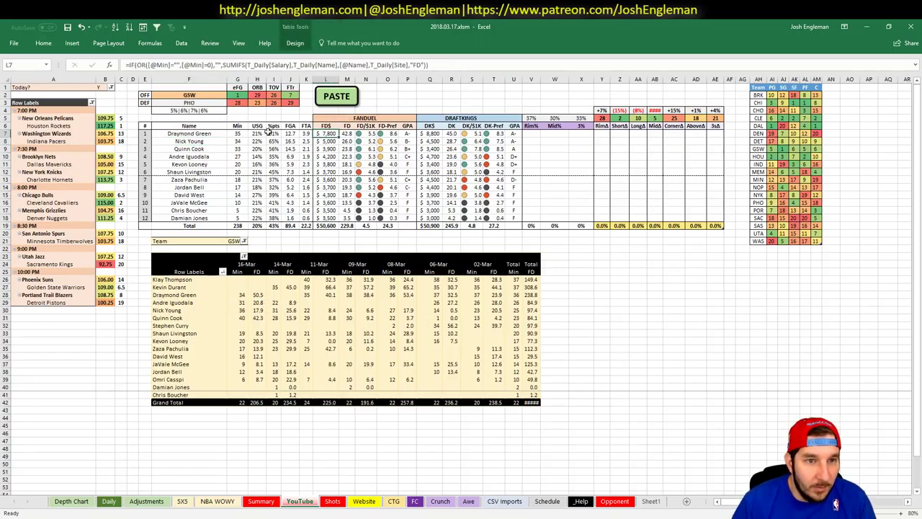
left_click_drag(194, 134, 193, 149)
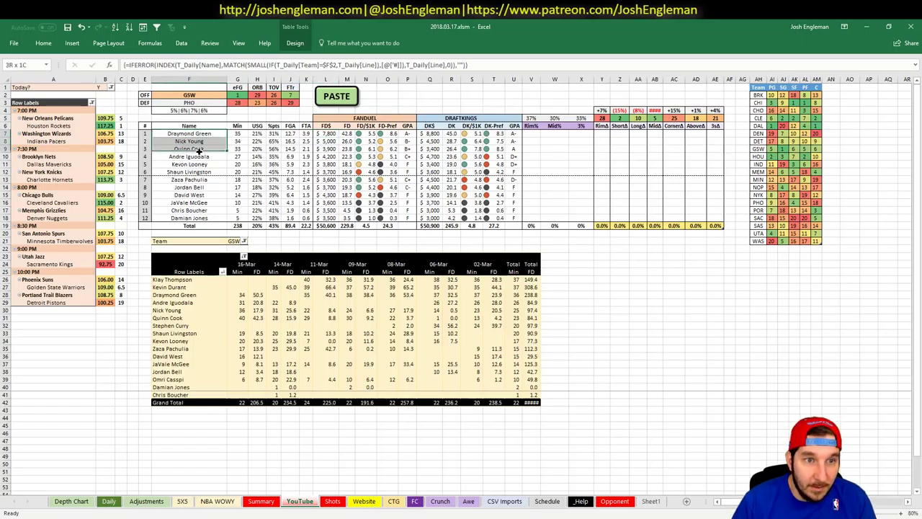
Set the offensive team to POR to load the Portland player projections
left_click(189, 95)
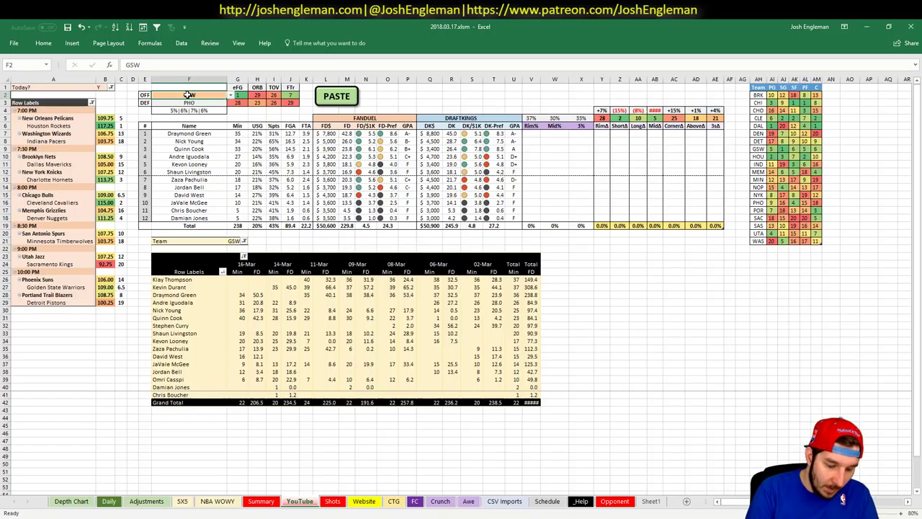
type("POR")
key("Return")
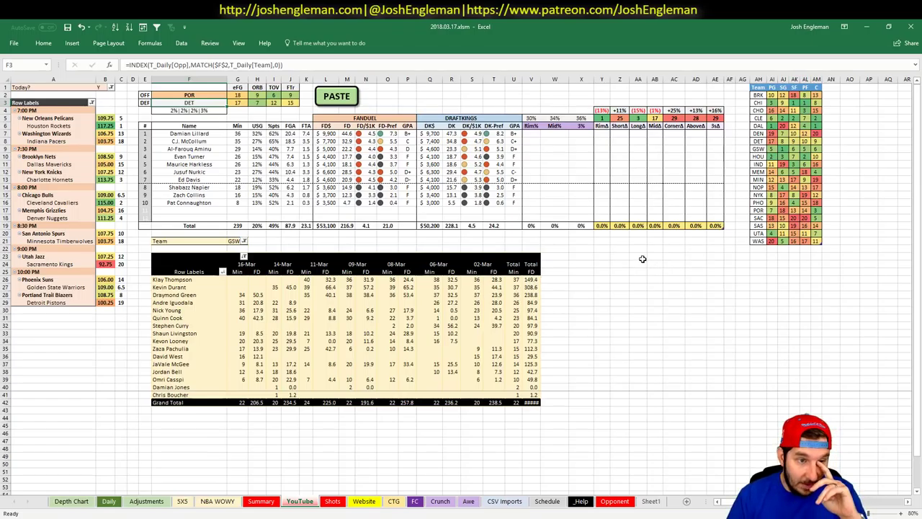
Set the game log pivot table's Team filter to POR and check C.J. McCollum in the projections
left_click(242, 241)
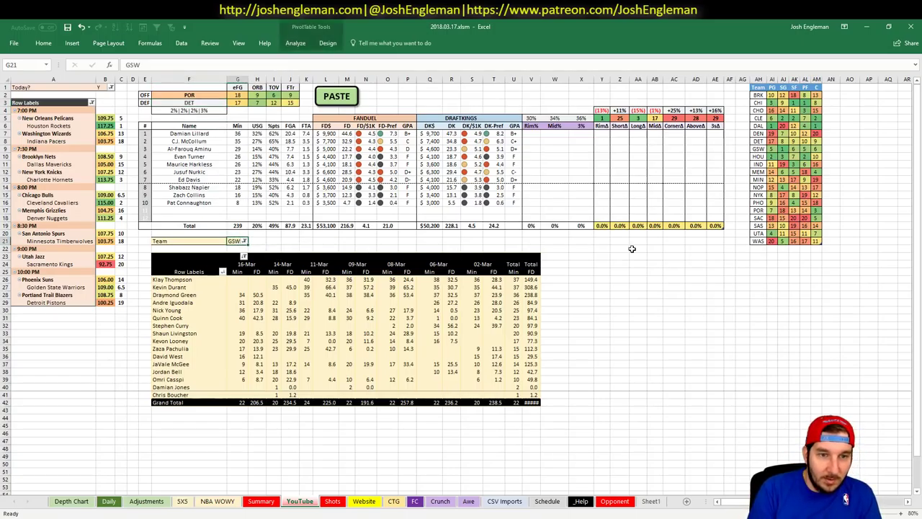
type("POR")
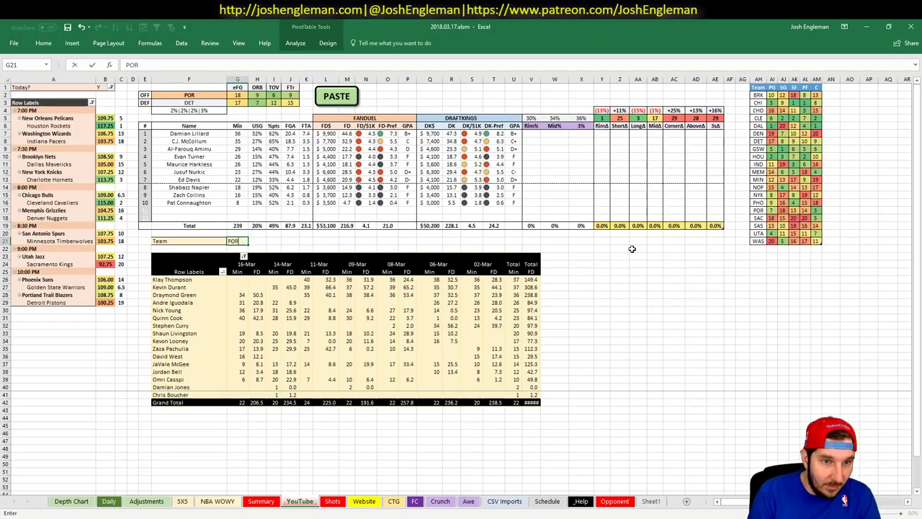
key("Return")
left_click(567, 293)
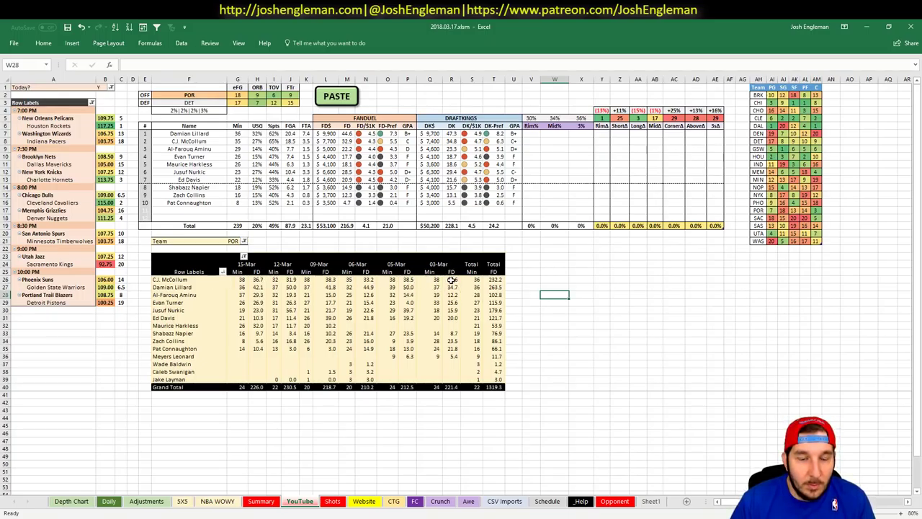
left_click(597, 339)
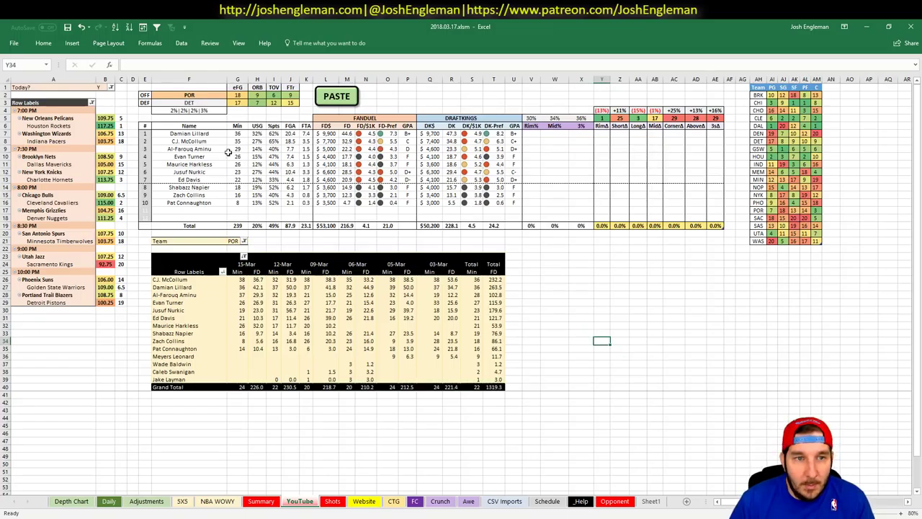
left_click(200, 142)
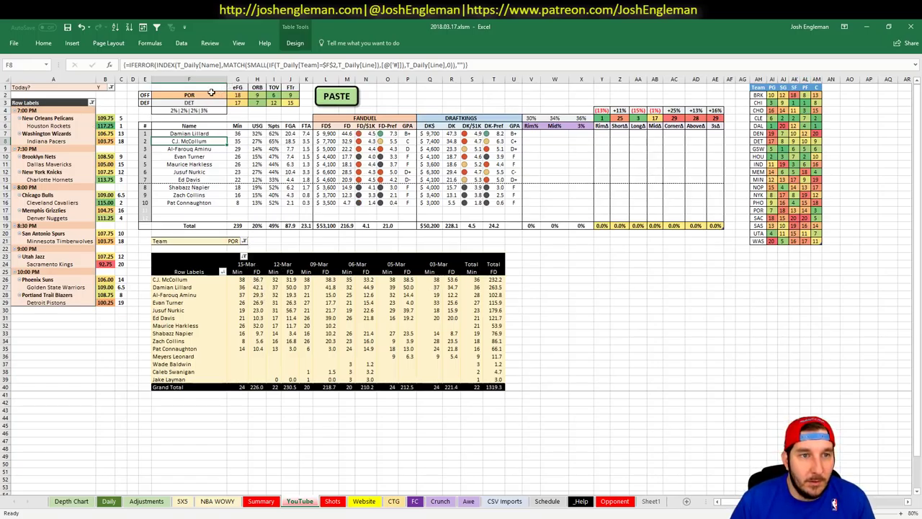
Set the offensive team to DET and check the rank of the Detroit Pistons' projected team total
left_click(209, 94)
type("DET")
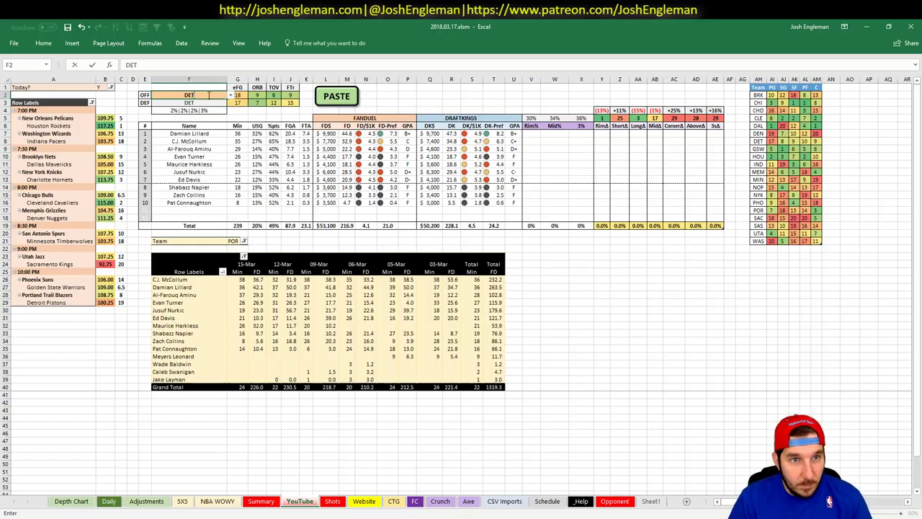
key("Return")
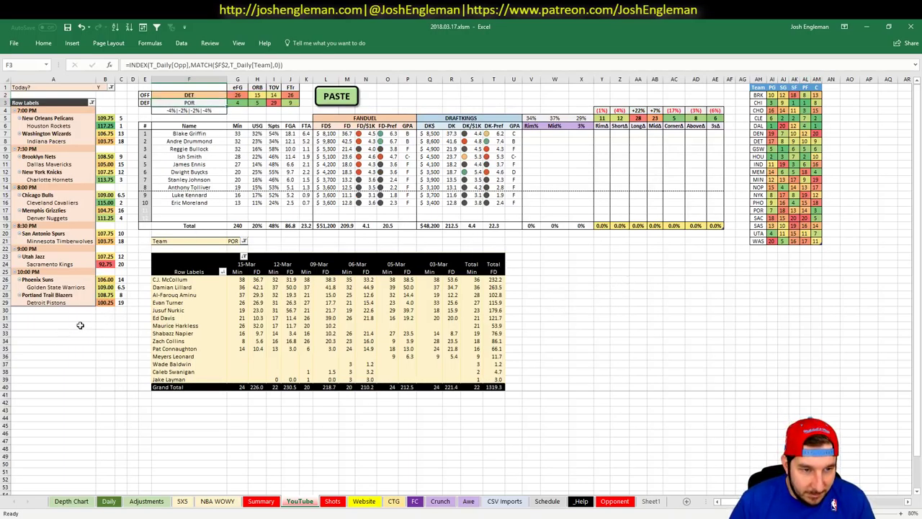
left_click(122, 302)
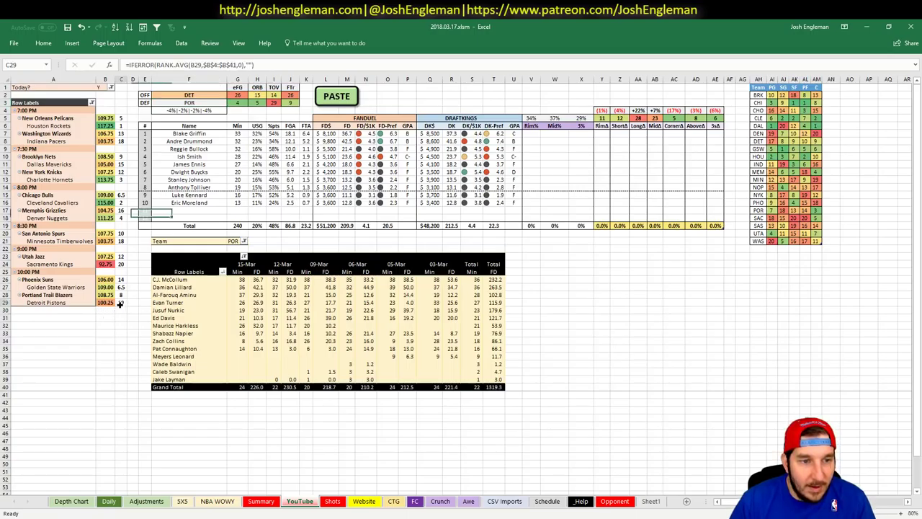
left_click(650, 378)
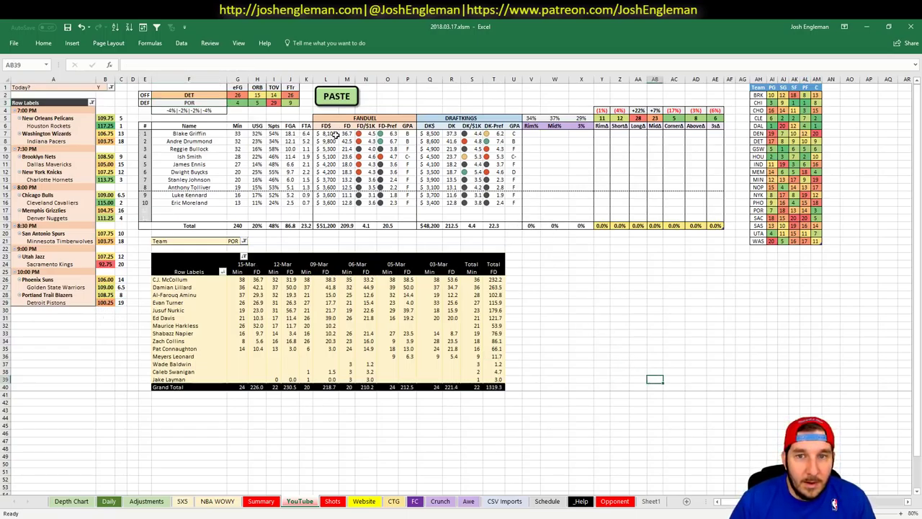
Set the Team filter of the recent game log pivot table to DET
left_click(236, 241)
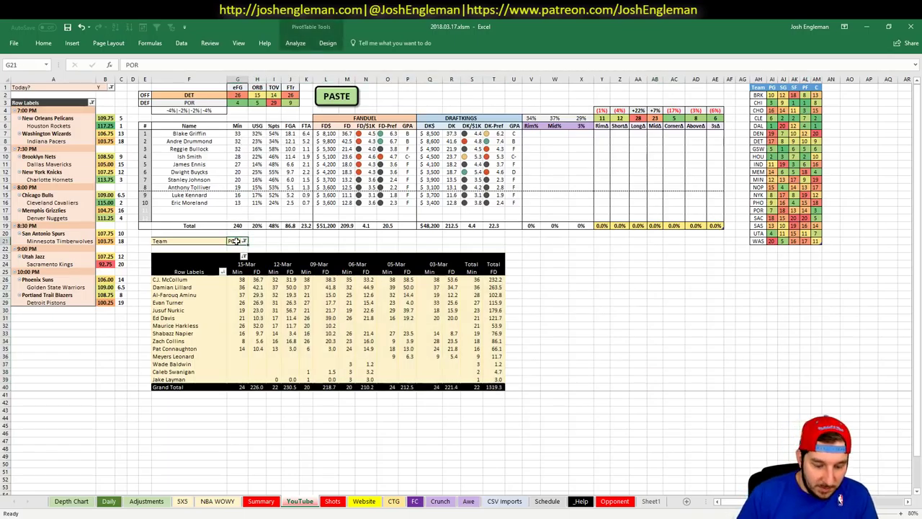
type("DET")
key("Return")
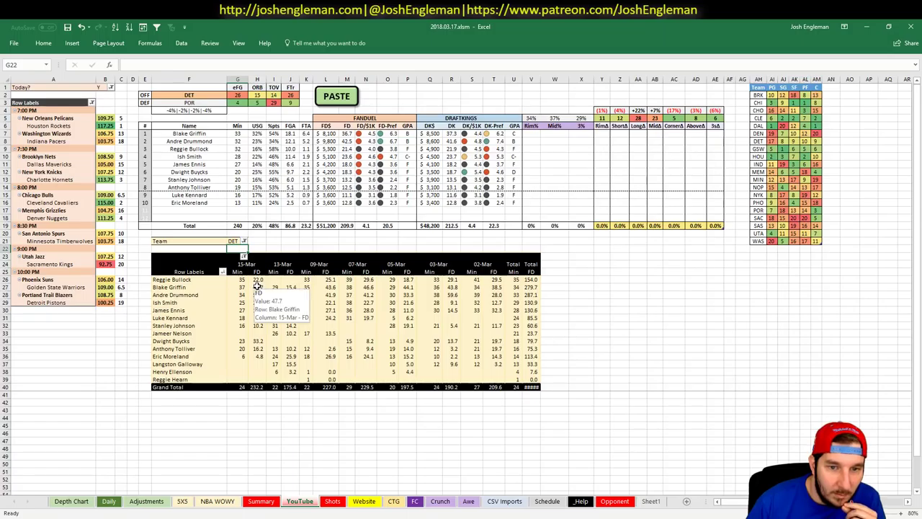
Compare Blake Griffin's fantasy scores across his March games, including 15-Mar, 13-Mar, 07-Mar, 05-Mar and 03-Mar
left_click(258, 286)
left_click(329, 287)
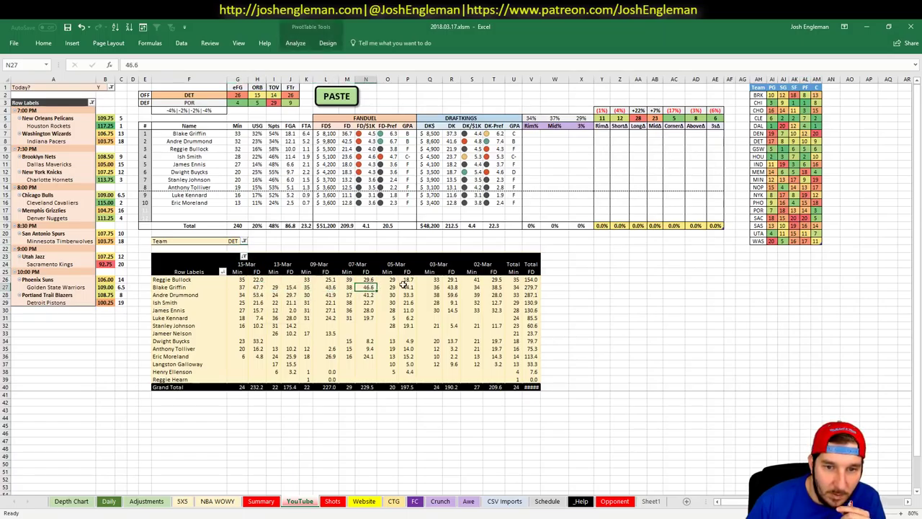
left_click(405, 286)
left_click(451, 287)
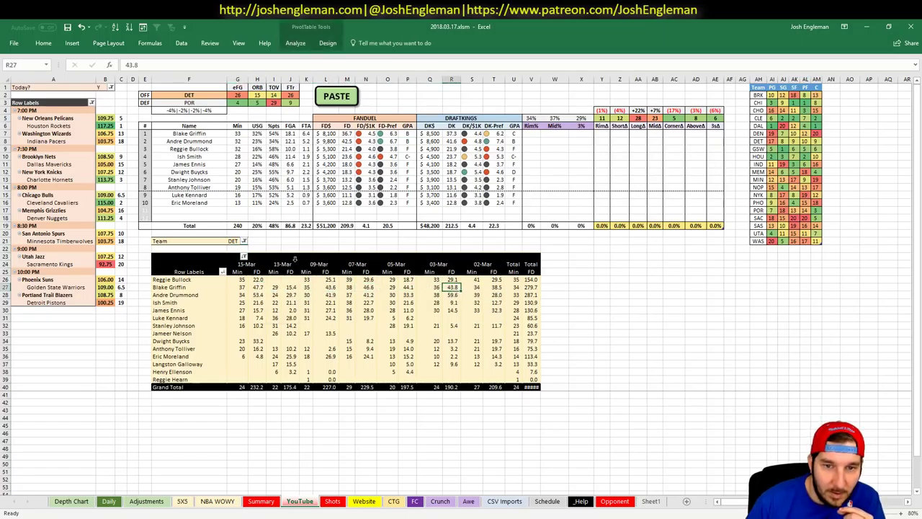
left_click(291, 287)
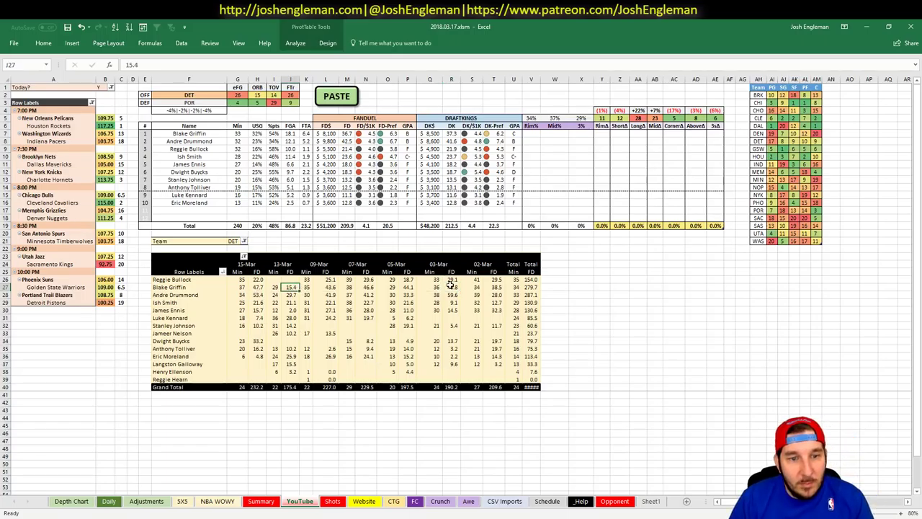
Review Ish Smith's minutes, projections and salaries for both sites, and open the Daily sheet
left_click(616, 263)
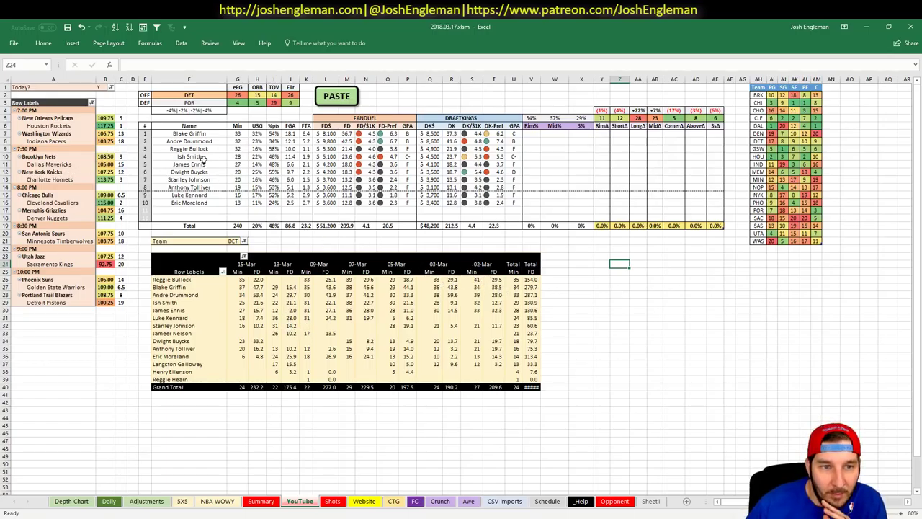
left_click_drag(204, 157, 524, 157)
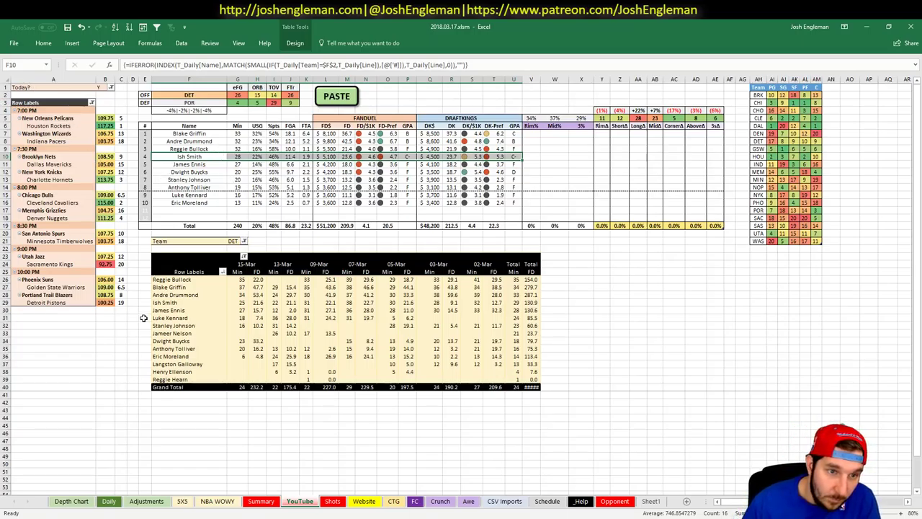
left_click(109, 502)
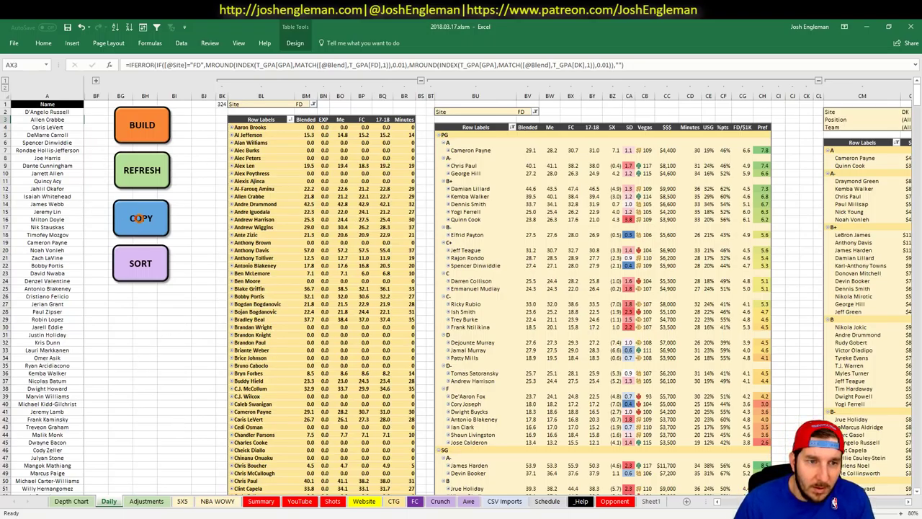
Copy the FD player projections from the Daily sheet and upload them to Fantasy Cruncher's FanDuel projections table in the browser
left_click(139, 217)
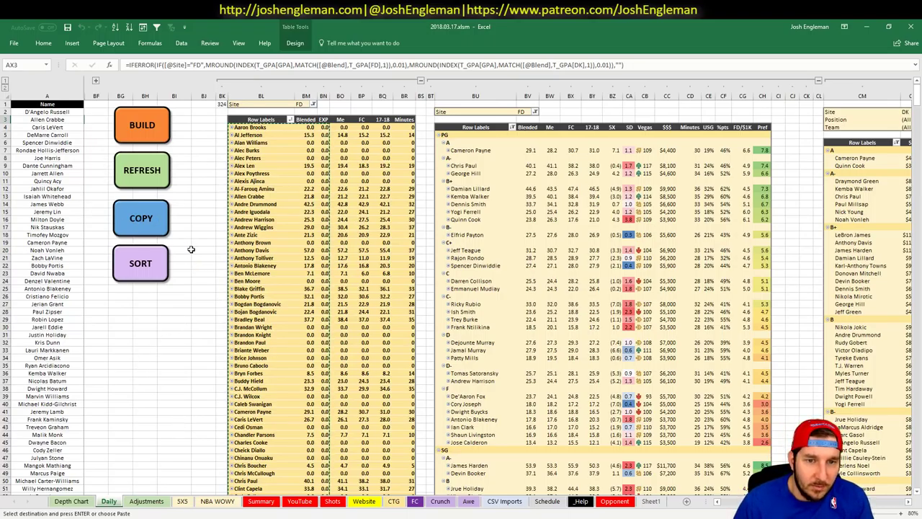
key("alt+Tab")
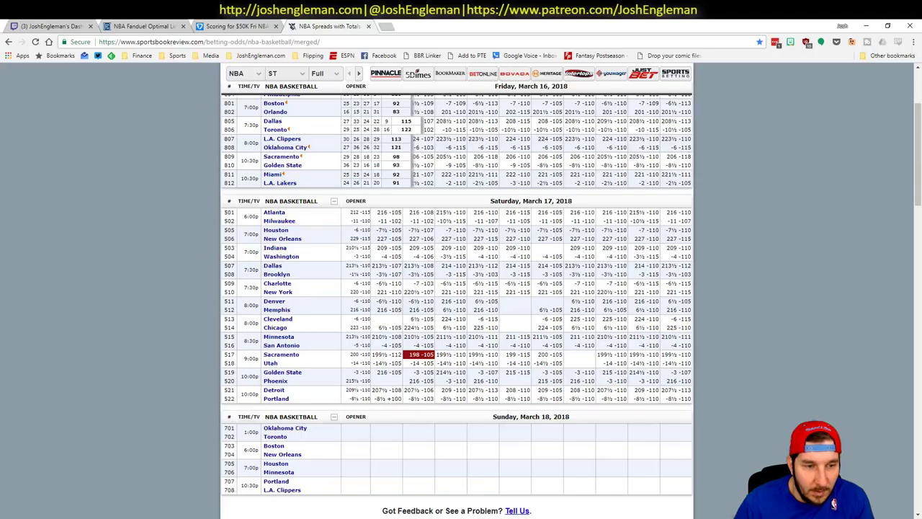
left_click(151, 26)
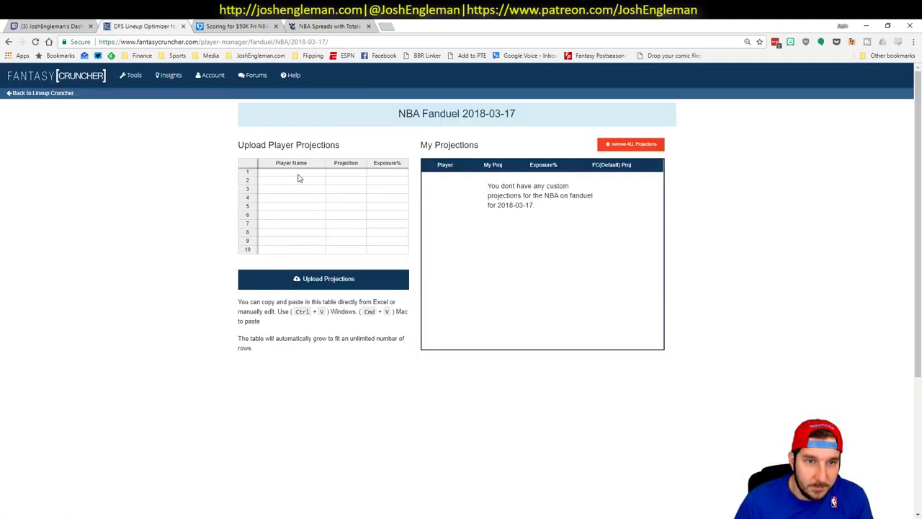
left_click(297, 174)
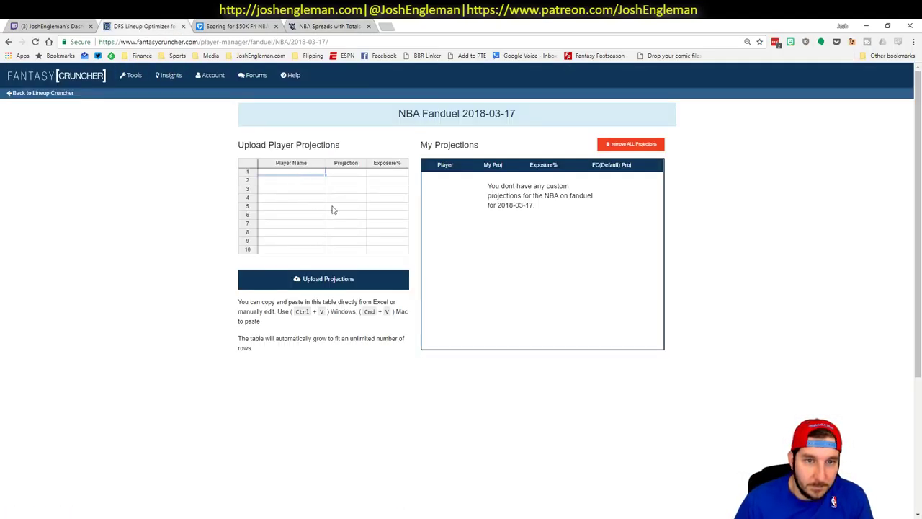
key("ctrl+v")
left_click(332, 279)
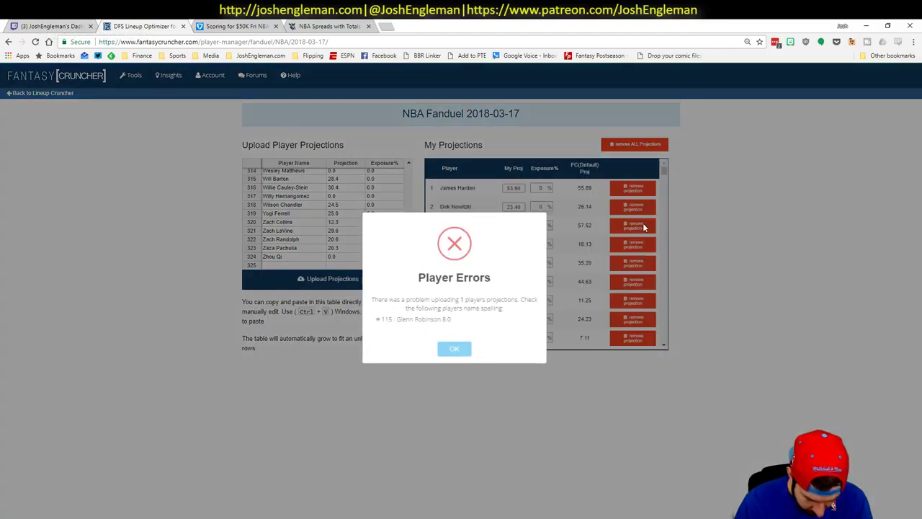
left_click(455, 350)
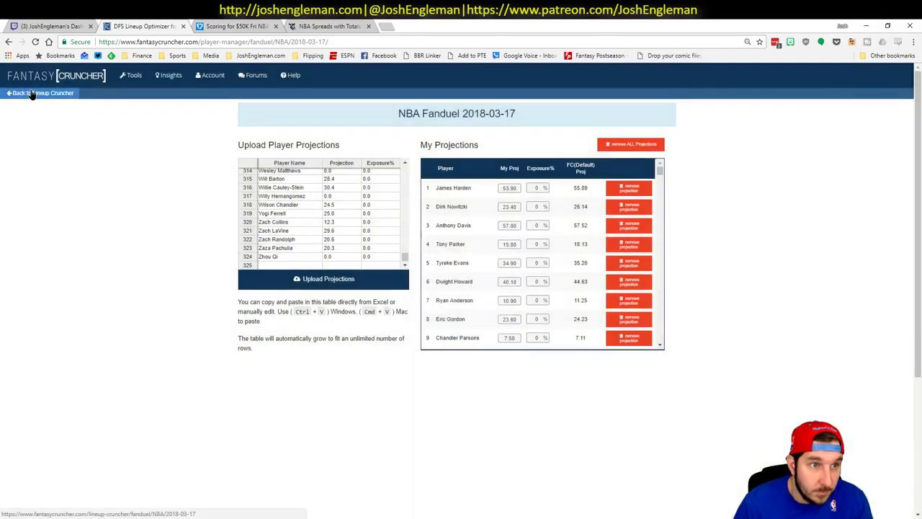
Return to the FanDuel Lineup Cruncher, set randomness to 10% and apply 100% global exposure to all players
left_click(31, 95)
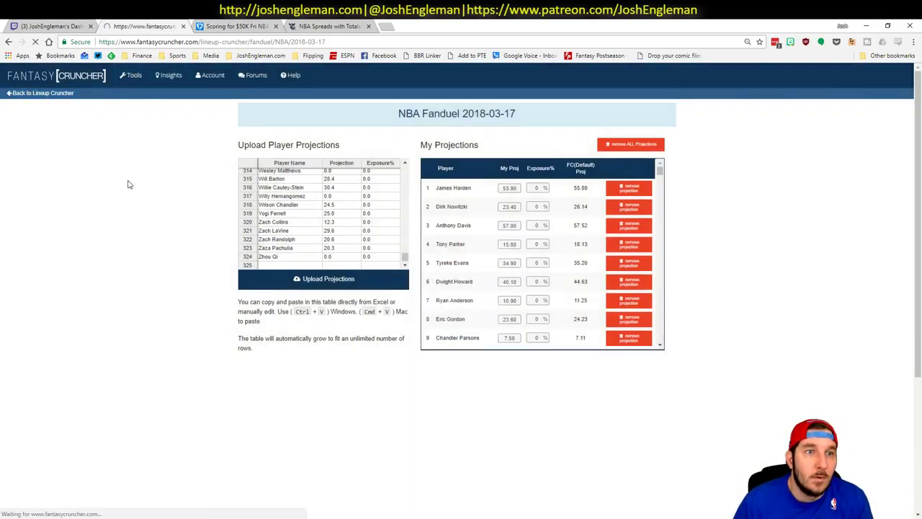
mouse_move(132, 76)
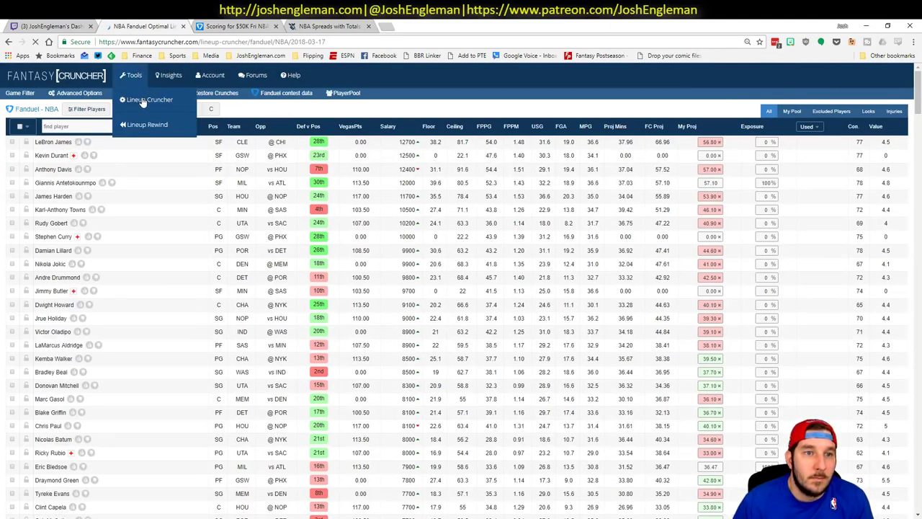
left_click(79, 93)
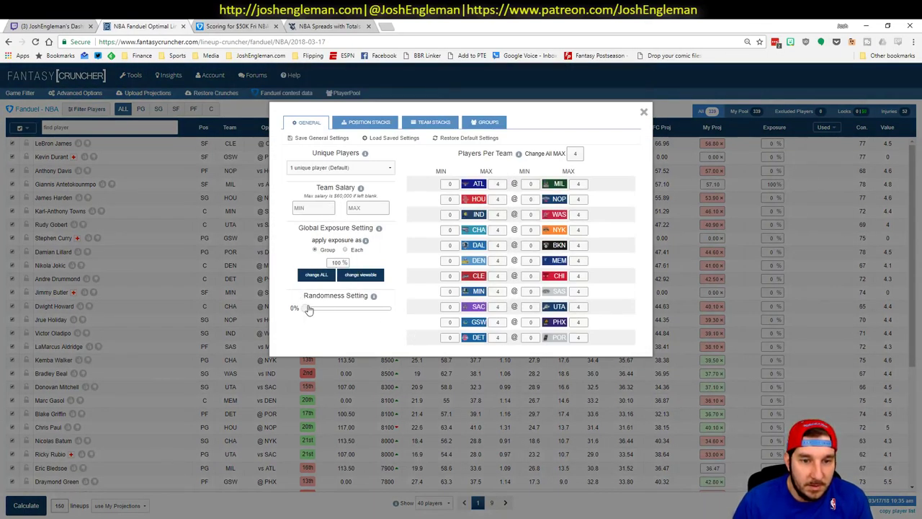
left_click_drag(309, 310, 317, 309)
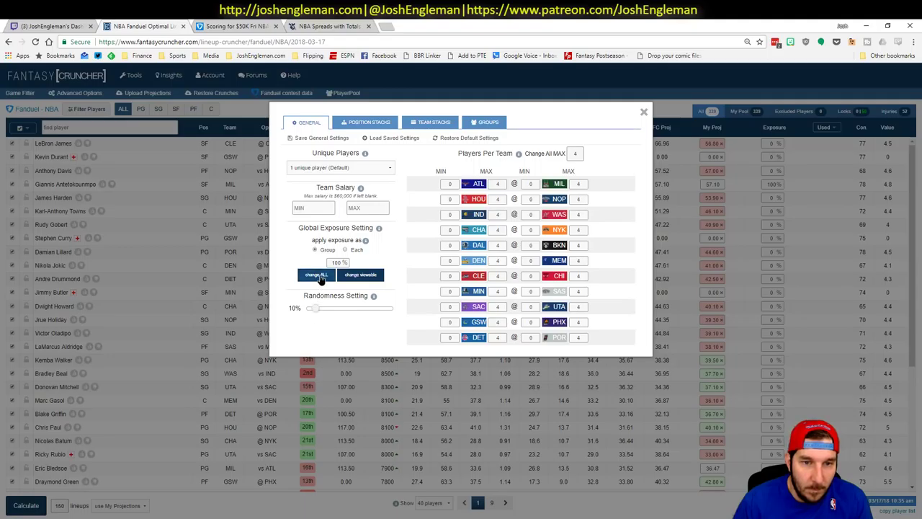
left_click(319, 276)
left_click(643, 114)
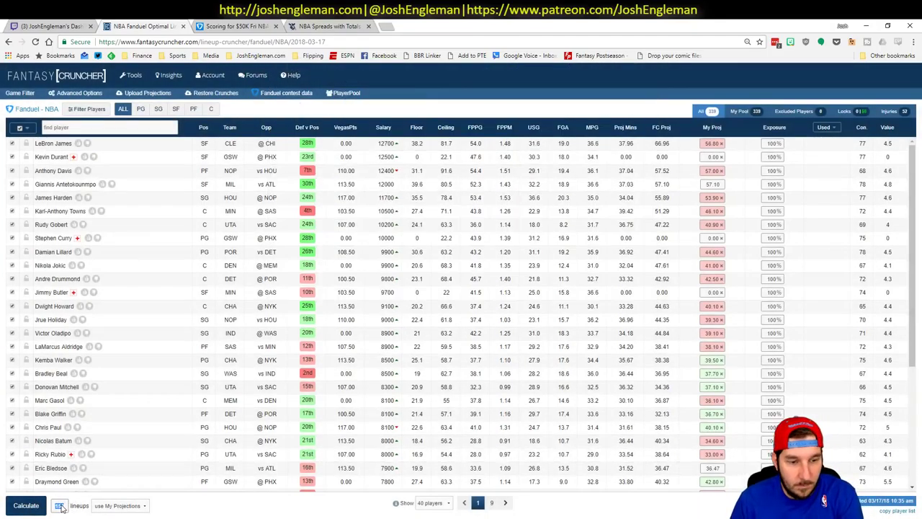
left_click(21, 508)
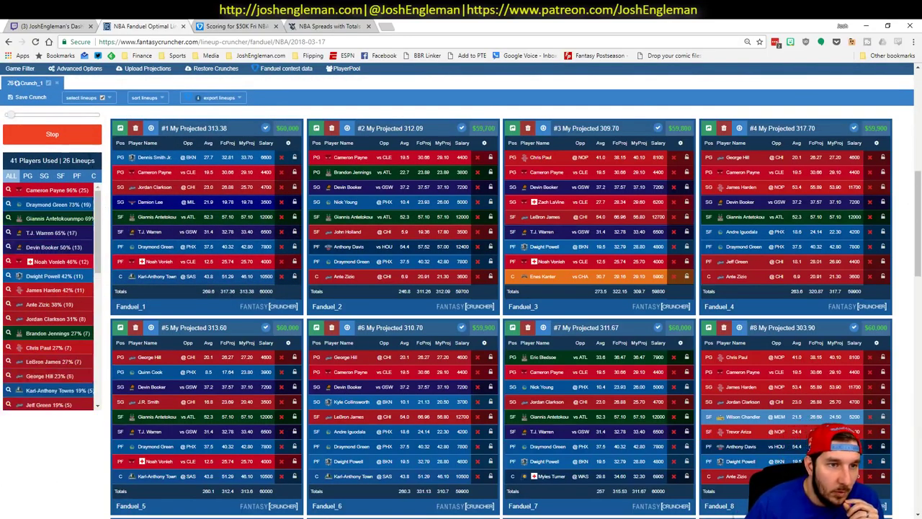
left_click(72, 134)
left_click(47, 84)
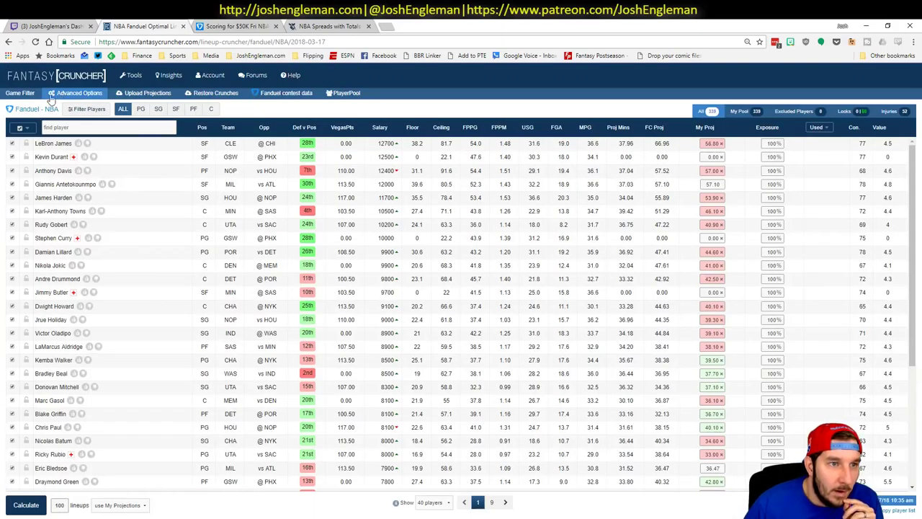
Exclude the ATL at MIL game from the slate and calculate 100 FanDuel lineups using My Projections
left_click(32, 94)
left_click(50, 144)
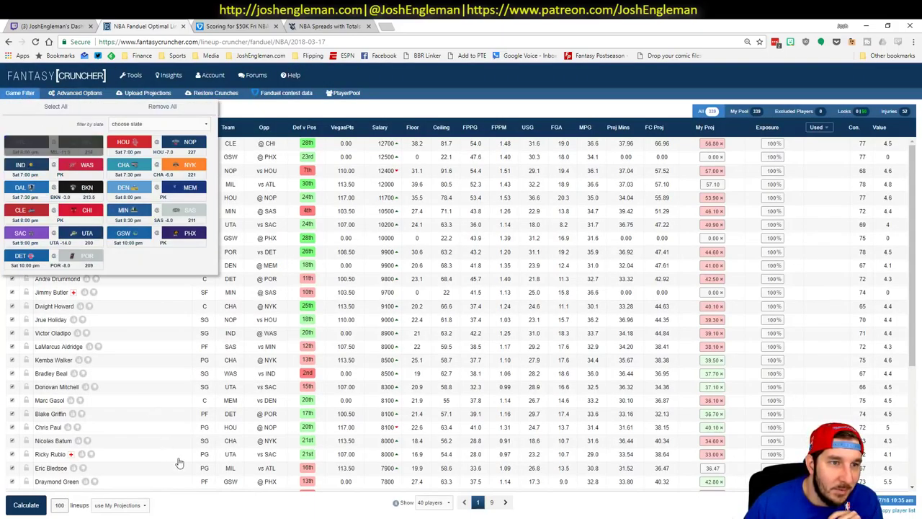
left_click(25, 505)
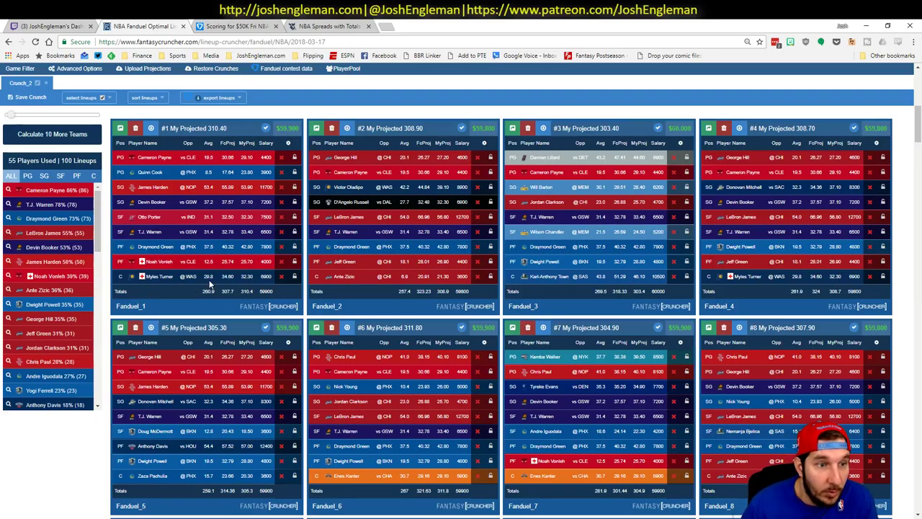
Filter the generated lineups to those containing Cameron Payne, T.J. Warren, Draymond Green, James Harden and LeBron James
left_click(9, 196)
left_click(10, 209)
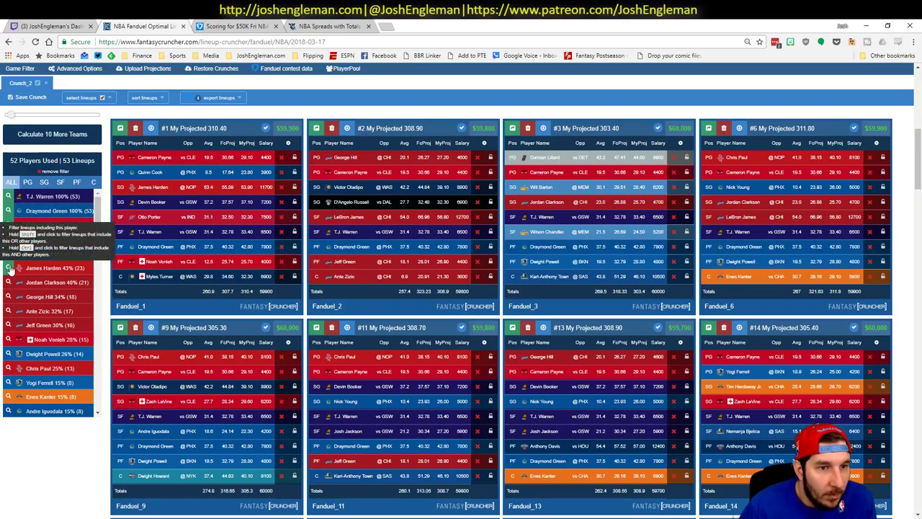
left_click(9, 267)
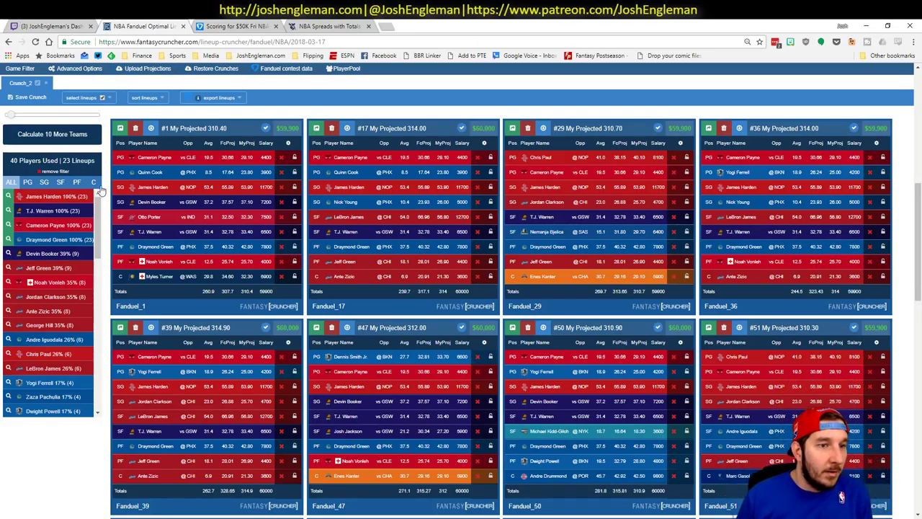
left_click(60, 182)
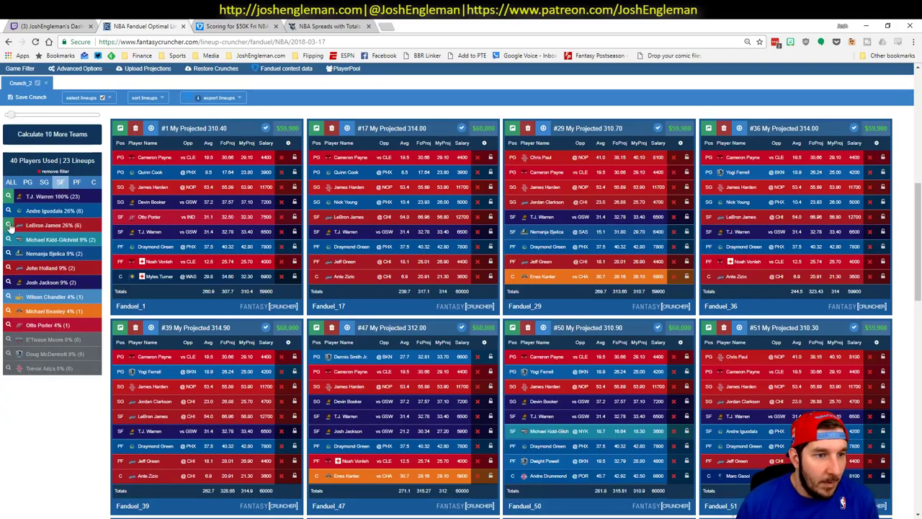
left_click(9, 225)
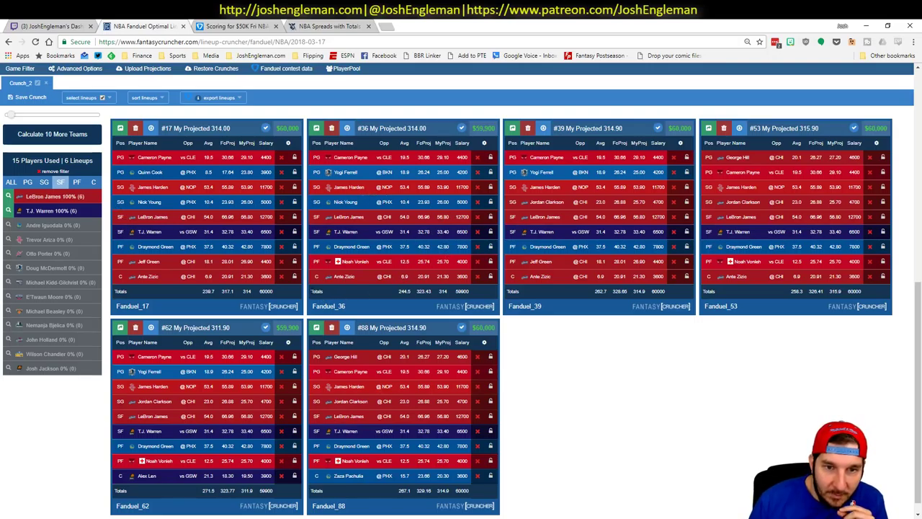
Sort the filtered lineups by highest My Projected score and narrow them to those with Zaza Pachulia at center
left_click(144, 97)
left_click(150, 137)
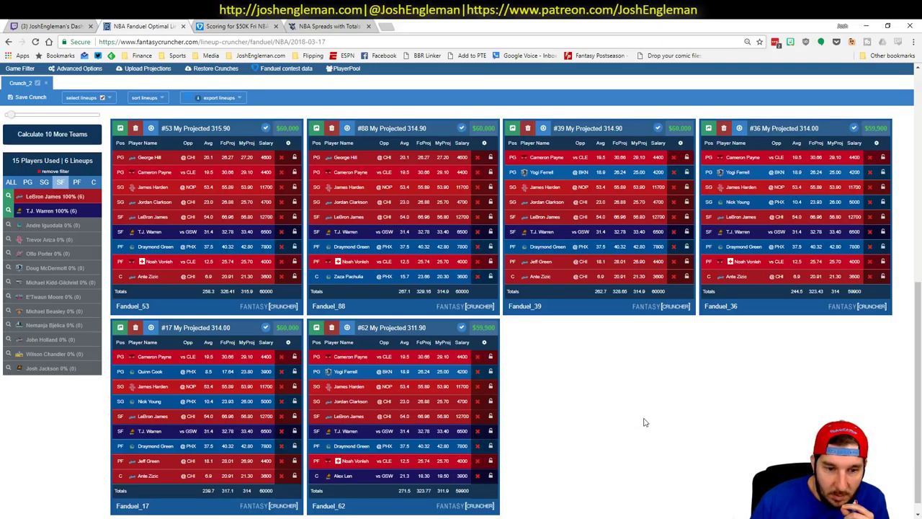
left_click(93, 181)
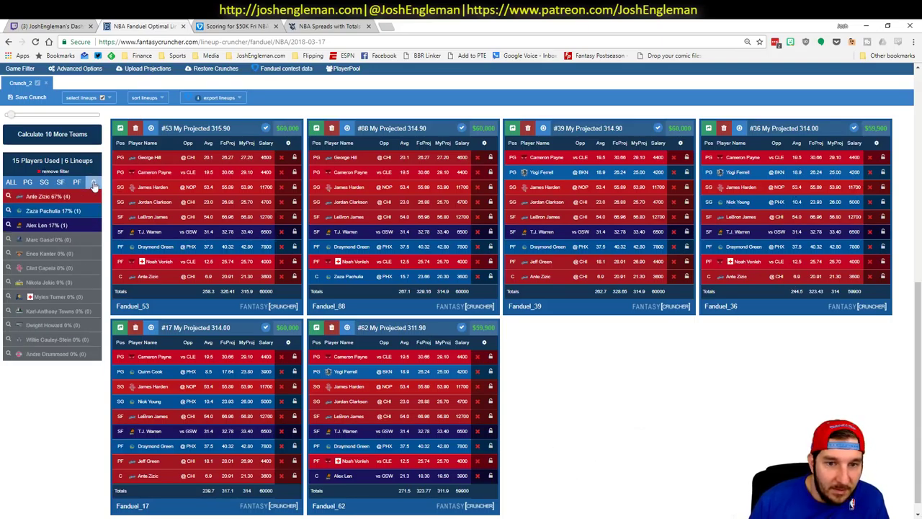
left_click(8, 211)
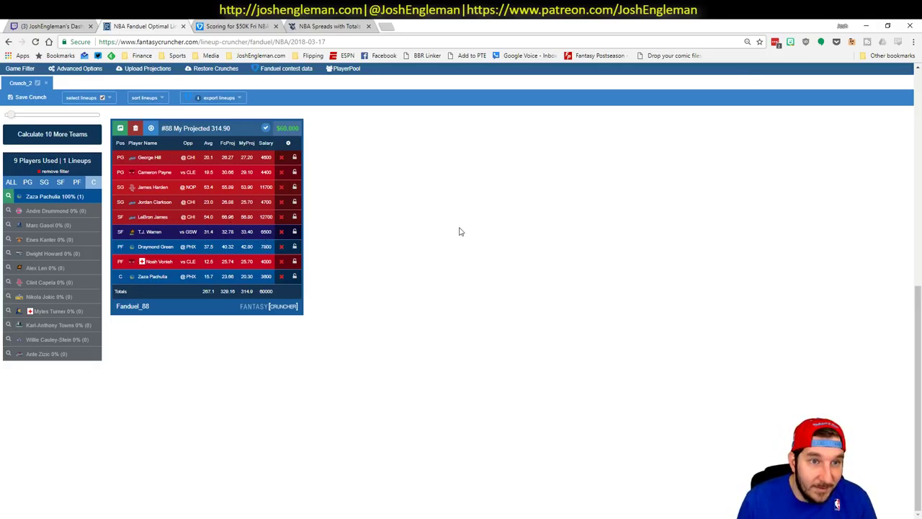
Open the DraftKings NBA Lineup Cruncher
key("F5")
mouse_move(139, 106)
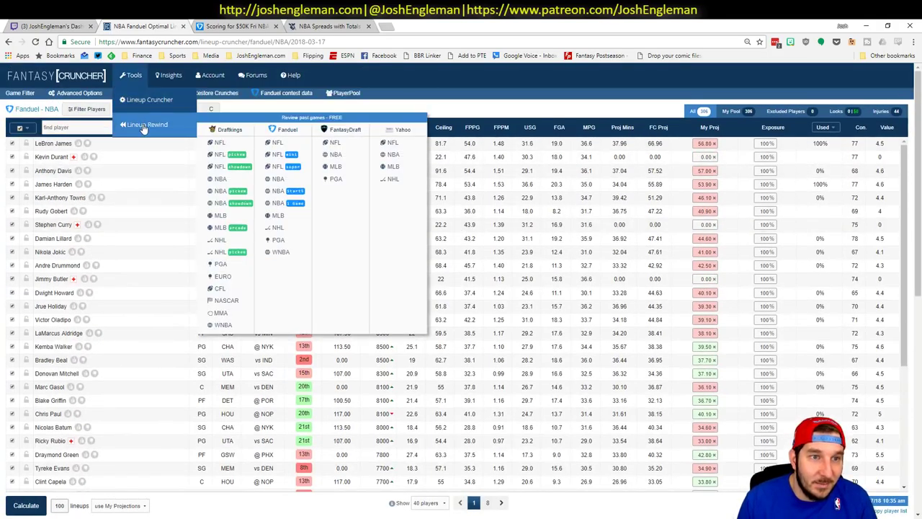
left_click(224, 147)
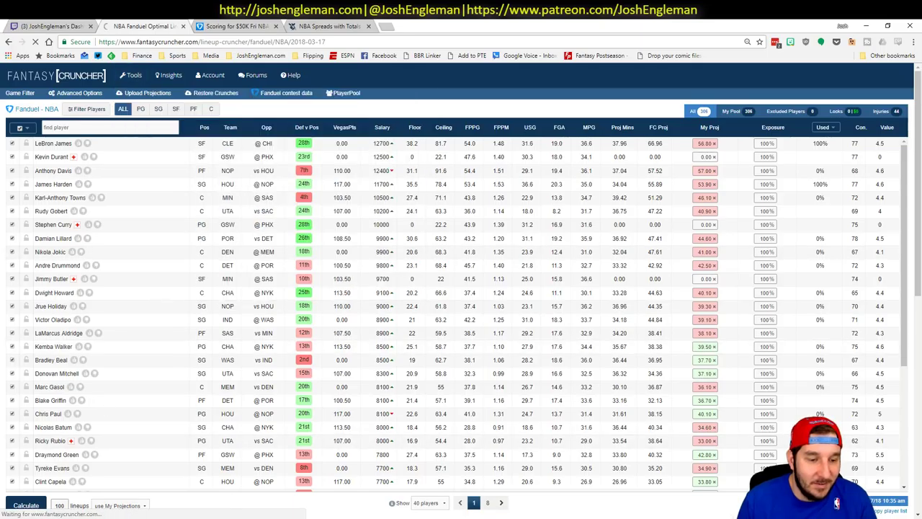
Copy the projections from the Excel workbook's Daily sheet again and upload them to Fantasy Cruncher's DraftKings projections table
key("alt+Tab")
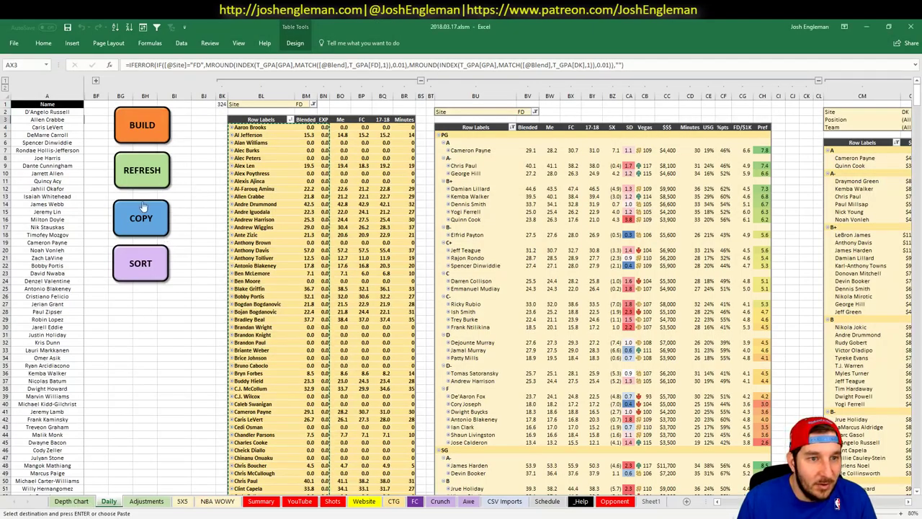
left_click(140, 222)
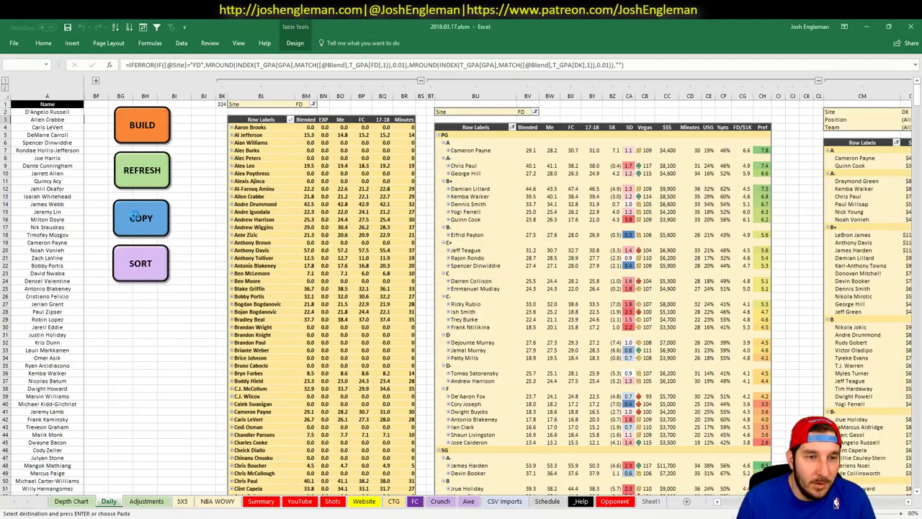
key("alt+Tab")
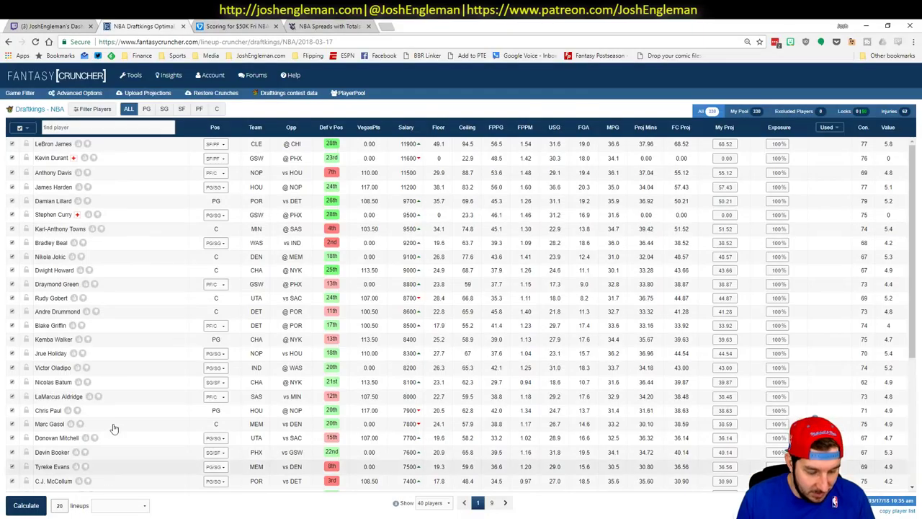
left_click(147, 92)
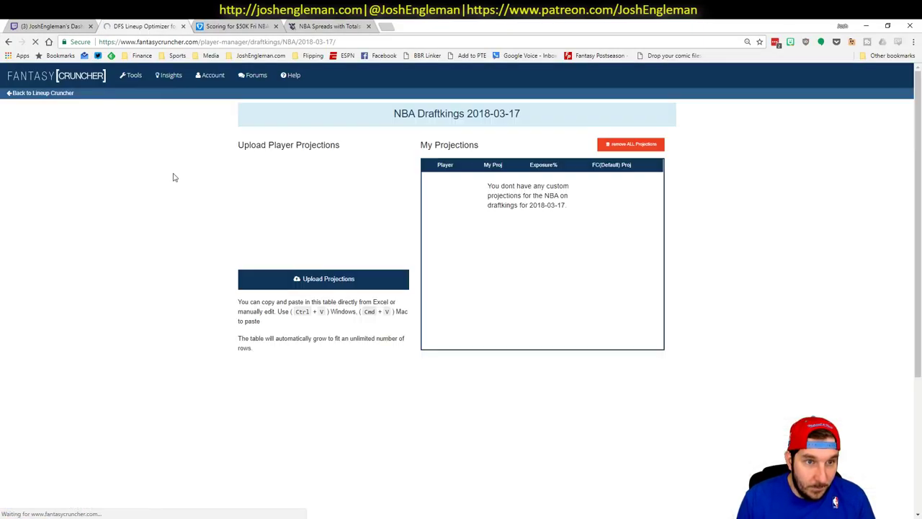
left_click(277, 173)
key("ctrl+v")
left_click(339, 279)
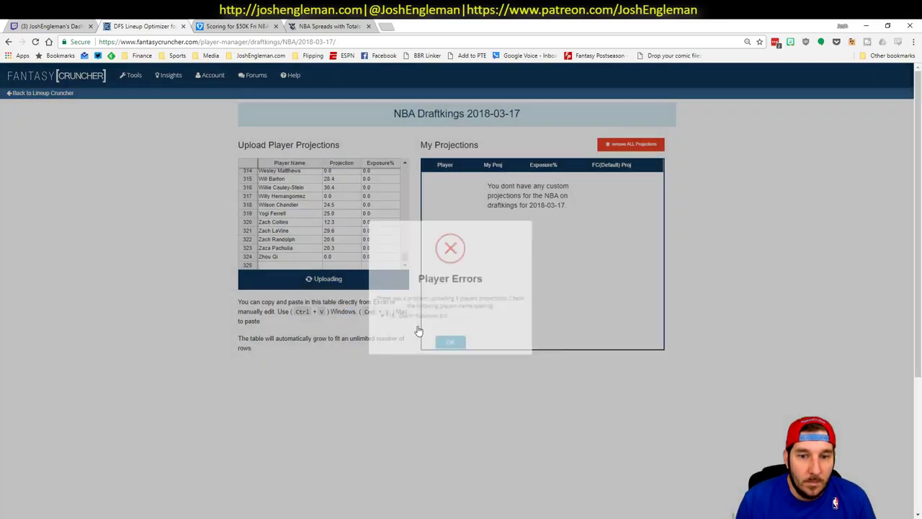
Return to the DraftKings Lineup Cruncher, set randomness to 10% and apply 100% global exposure to all players
left_click(50, 100)
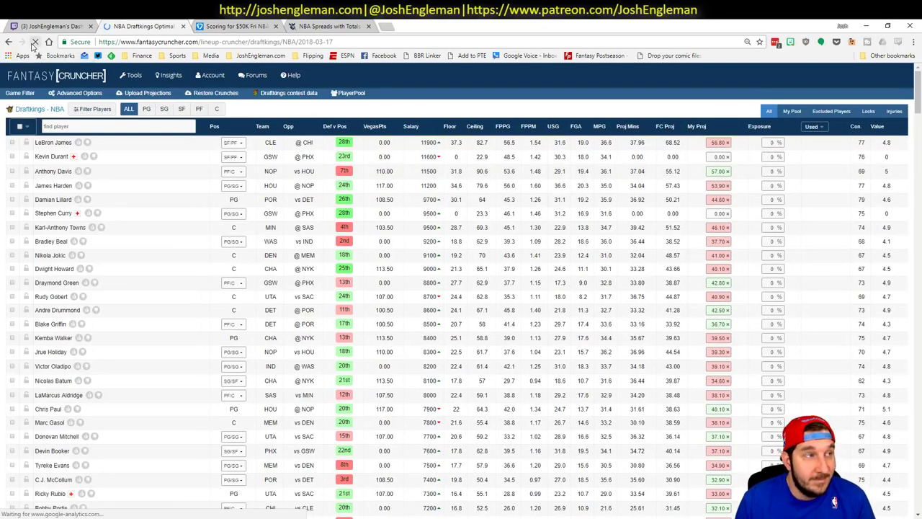
left_click(180, 77)
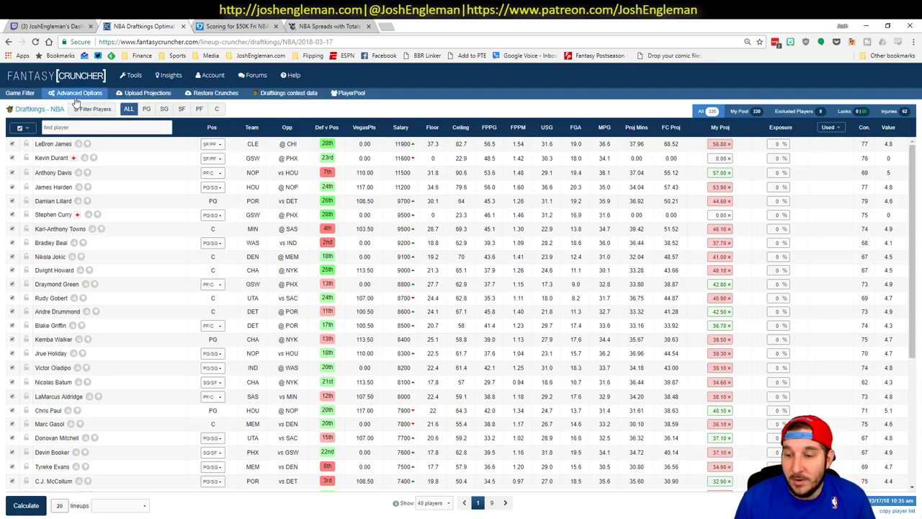
left_click(77, 98)
left_click_drag(318, 391, 314, 393)
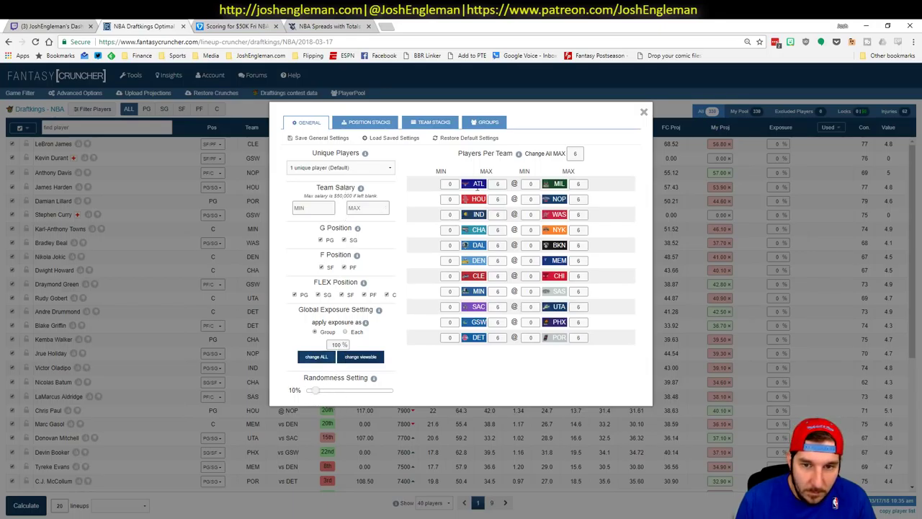
left_click(313, 359)
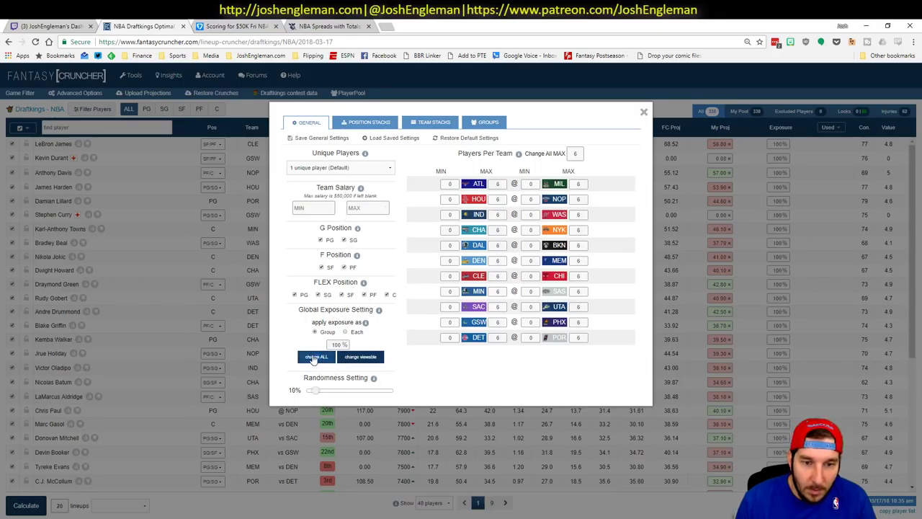
left_click(643, 112)
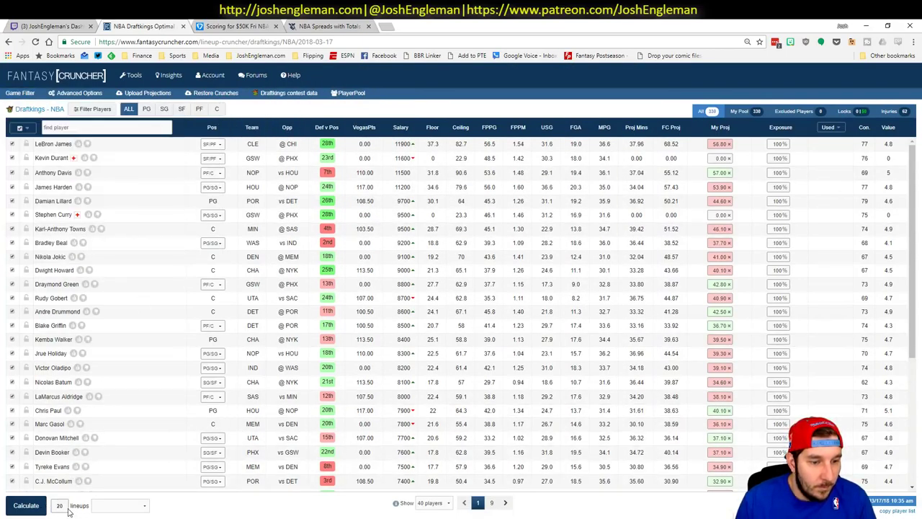
Calculate 100 DraftKings lineups using My Projections
left_click(119, 505)
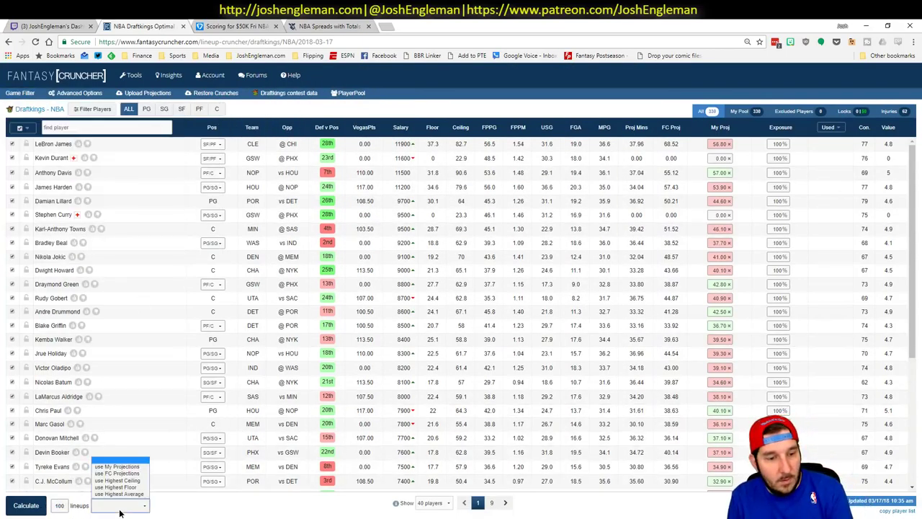
left_click(119, 470)
left_click(26, 506)
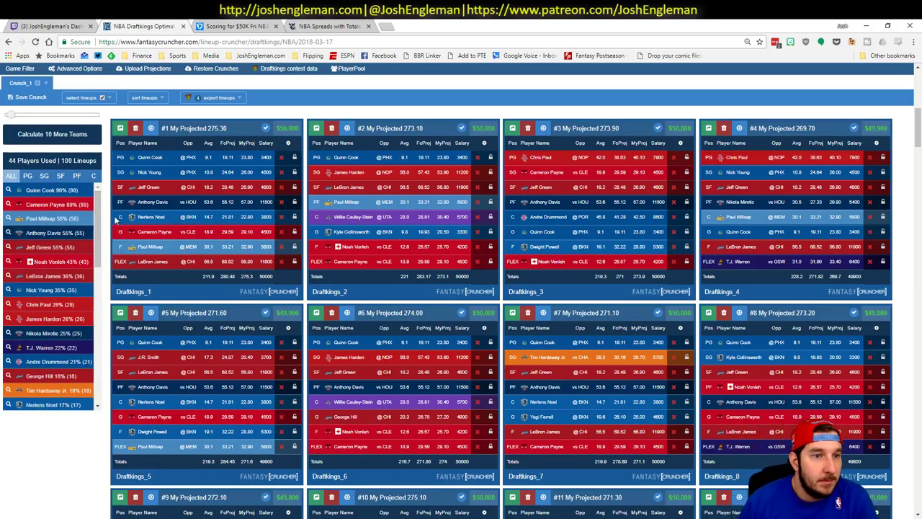
Filter the generated lineups to those containing Quinn Cook, Cameron Payne, Anthony Davis and LeBron James together
left_click(8, 190)
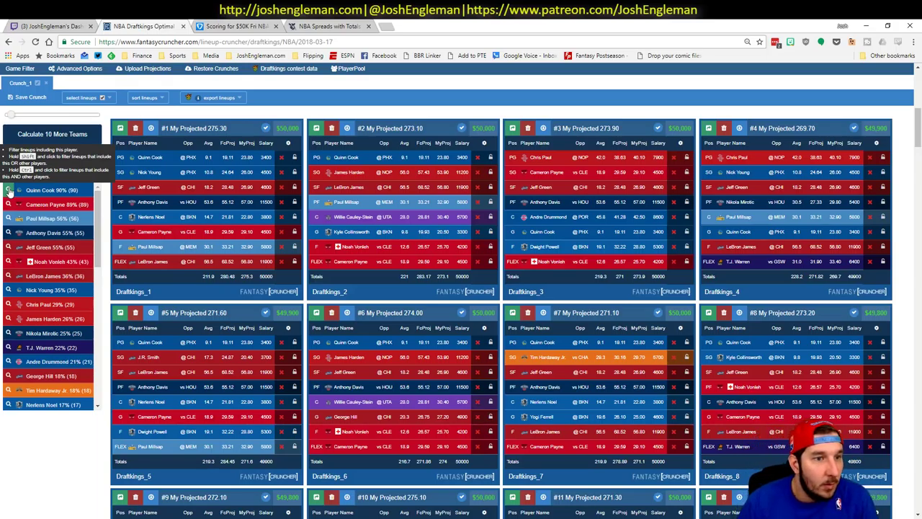
left_click(7, 210)
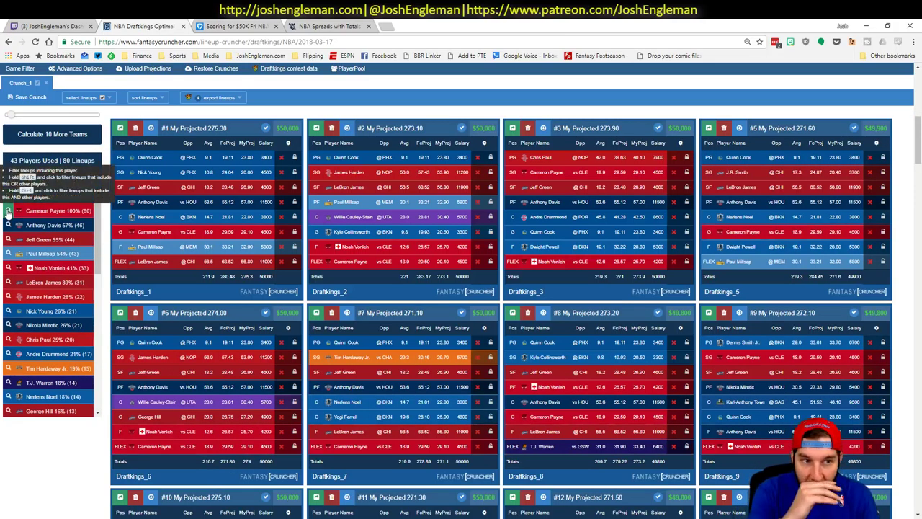
left_click(8, 225)
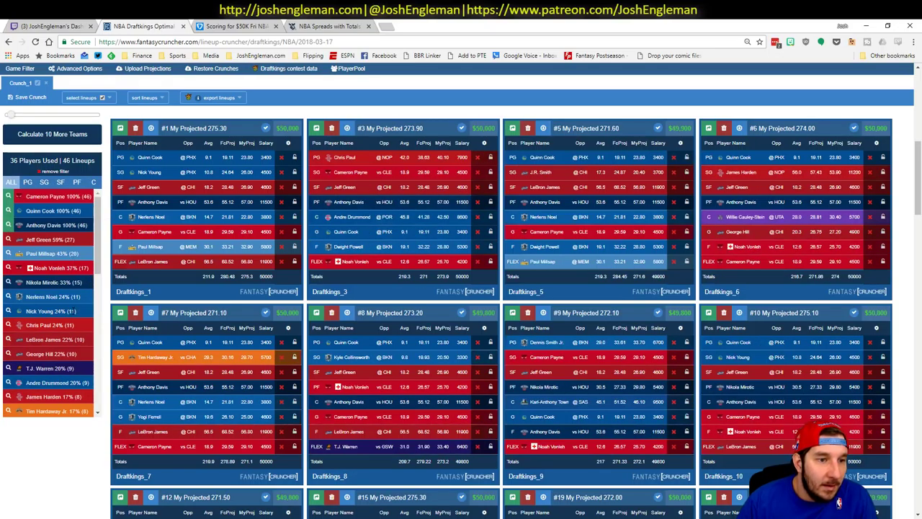
left_click(9, 339)
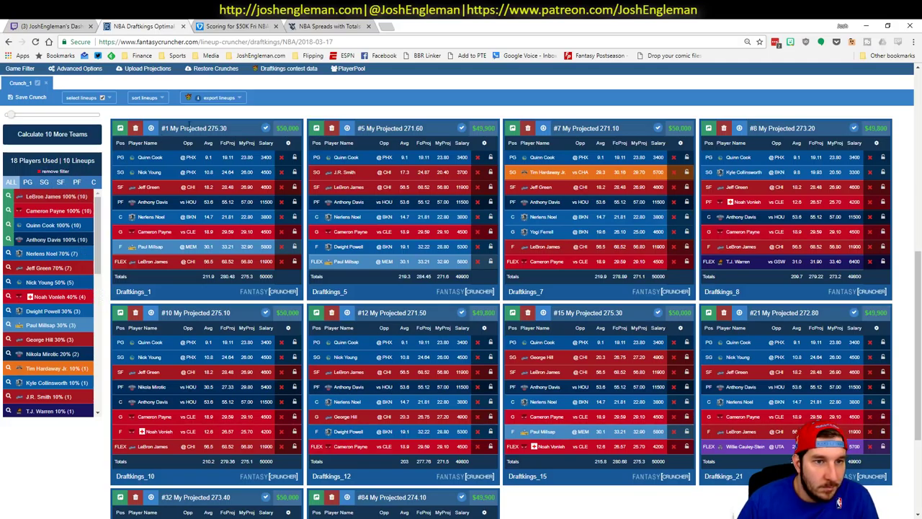
Sort the filtered lineups by highest My Projected score and narrow them to those with Noah Vonleh at power forward
left_click(150, 98)
left_click(157, 137)
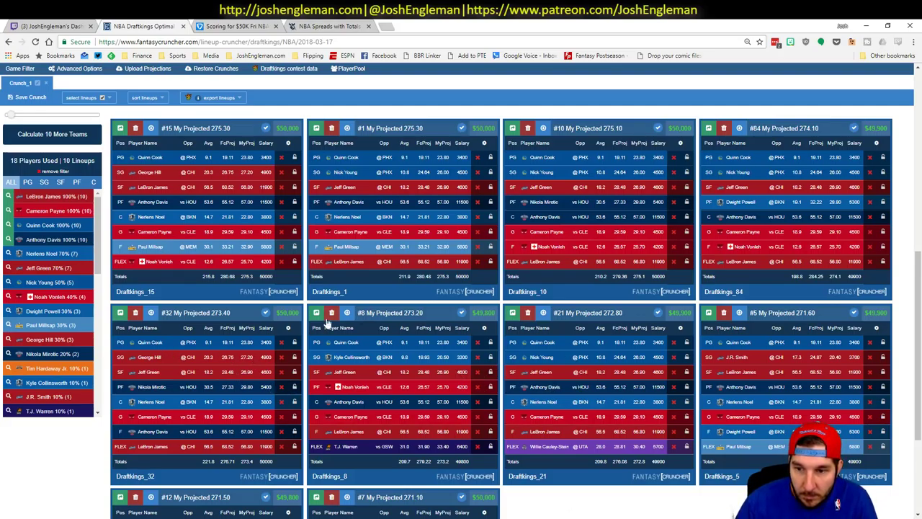
scroll(356, 367, "down", 1)
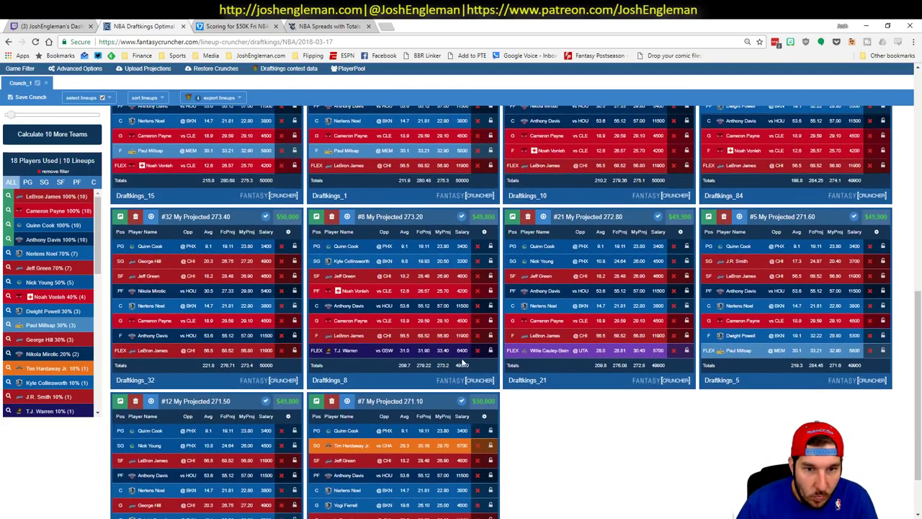
left_click(74, 182)
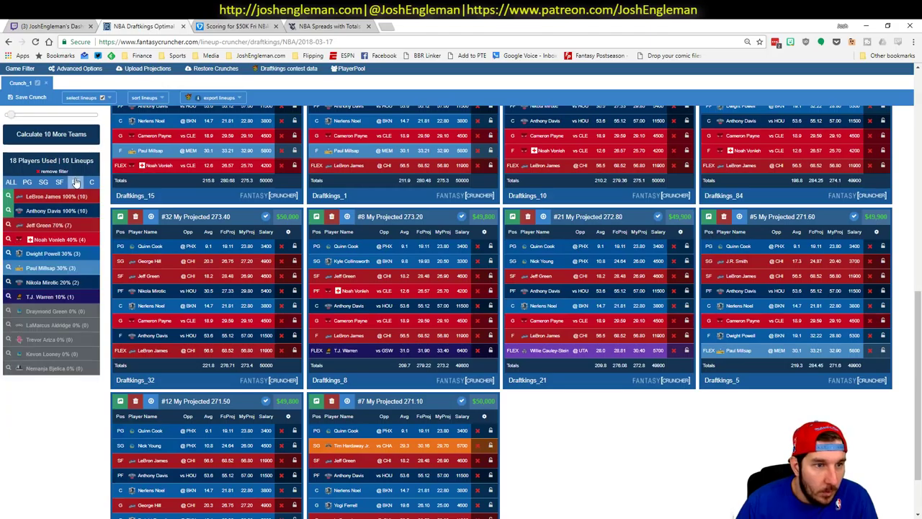
left_click(10, 242)
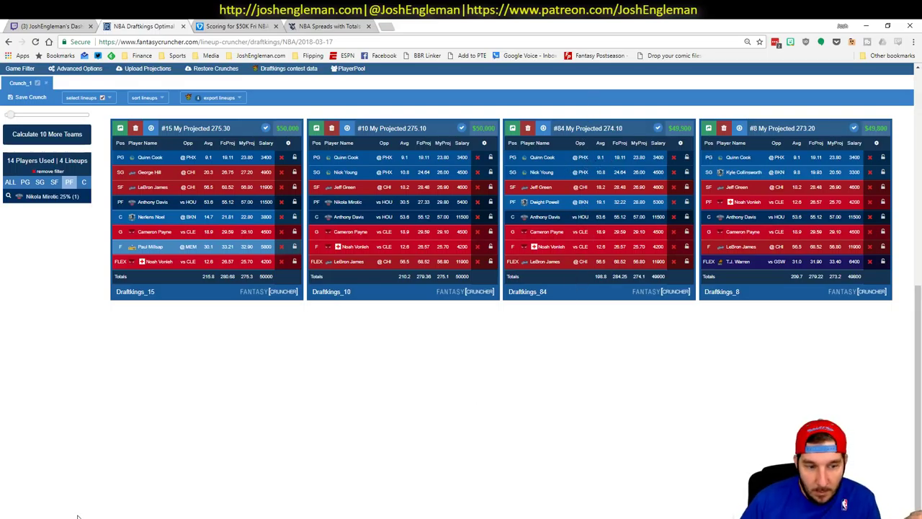
key("alt+Tab")
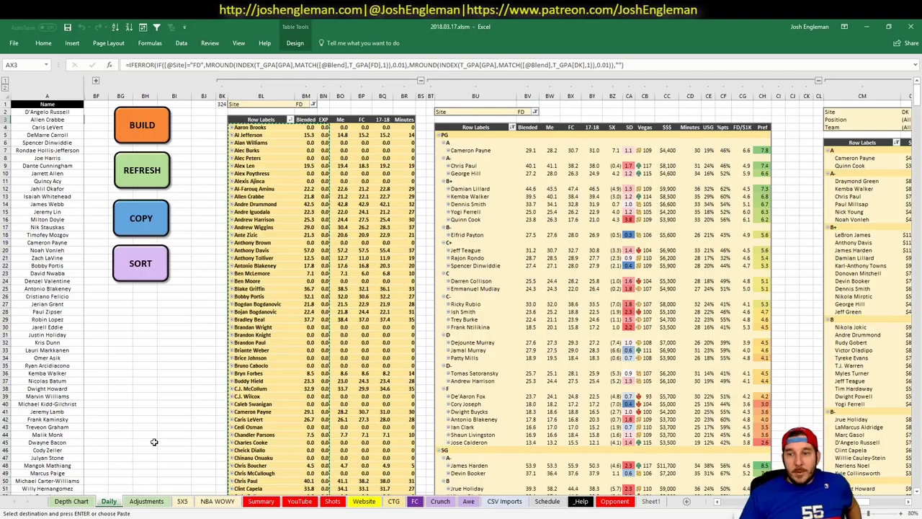
key("alt+Tab")
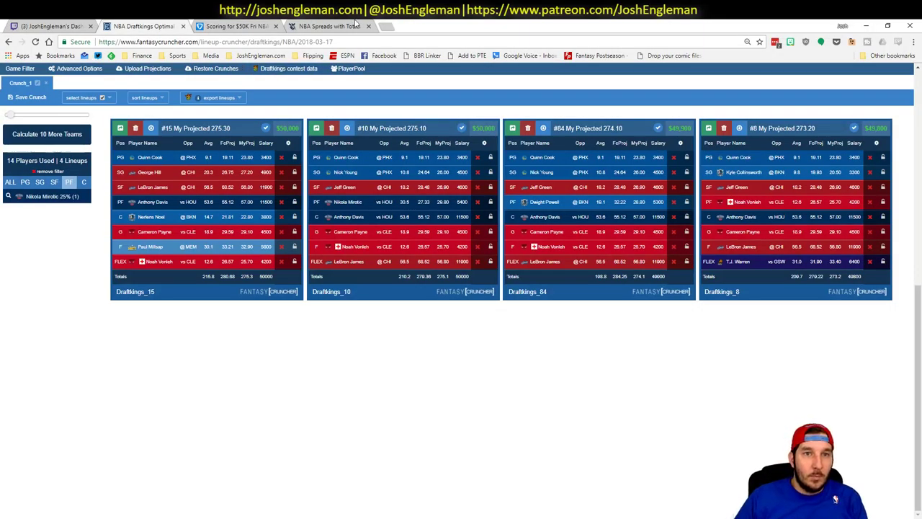
Open ESPN in a new browser tab and review the NBA scoreboard's games for Sunday, March 18, 2018
key("ctrl+t")
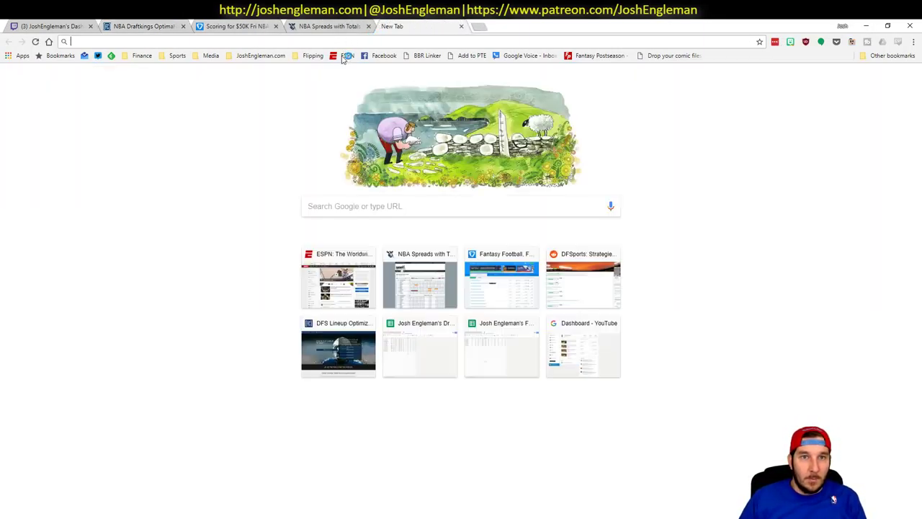
left_click(344, 57)
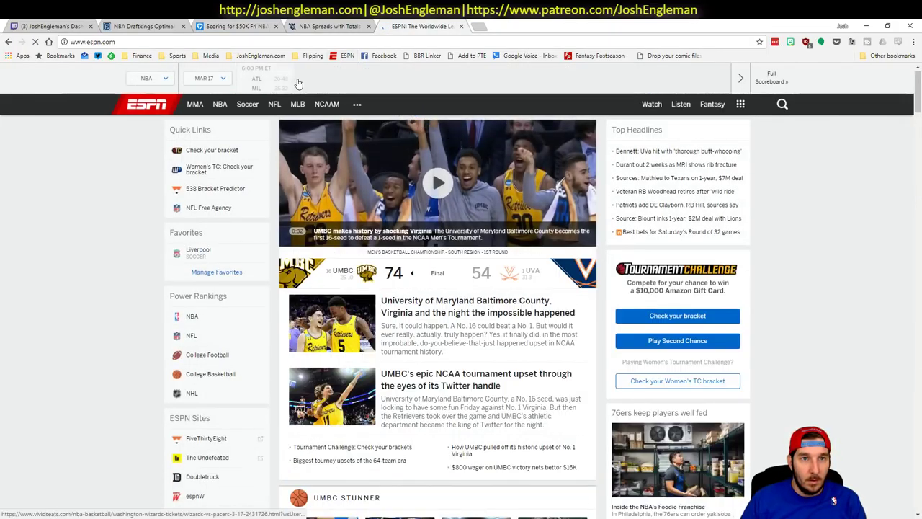
left_click(218, 82)
left_click(203, 124)
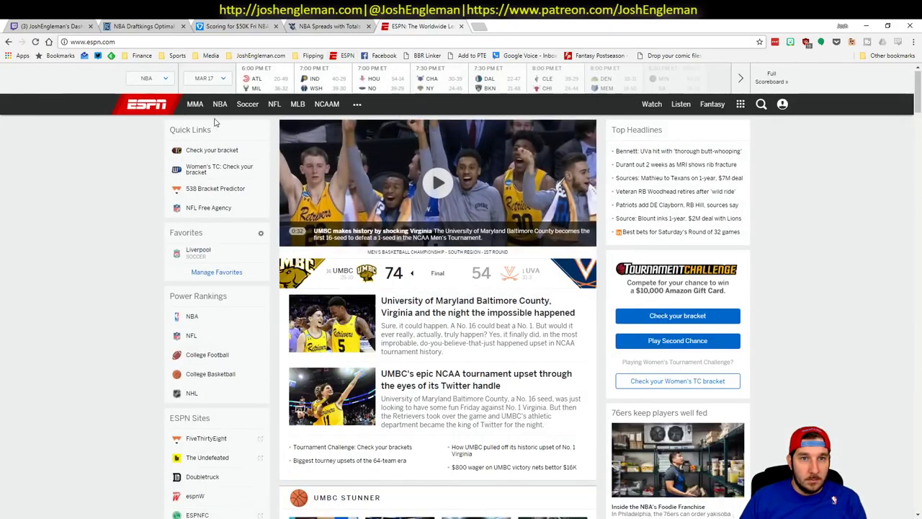
left_click(771, 78)
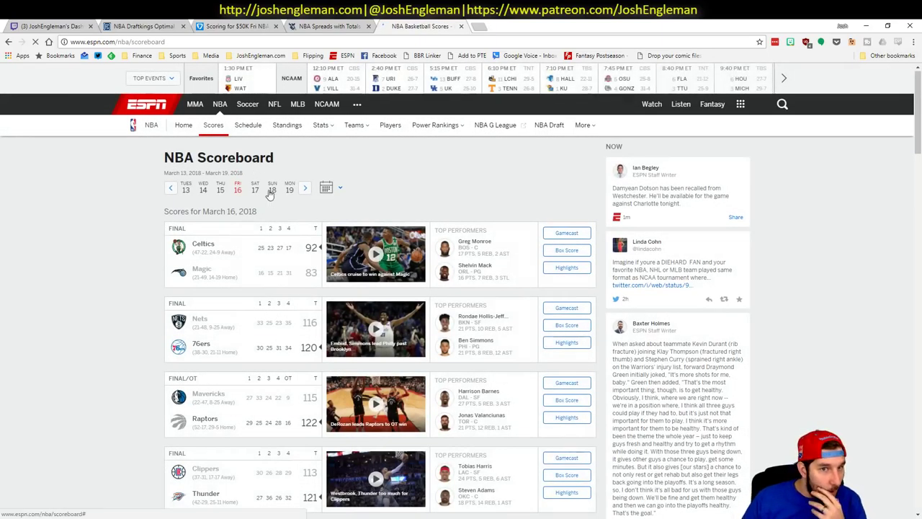
left_click(273, 192)
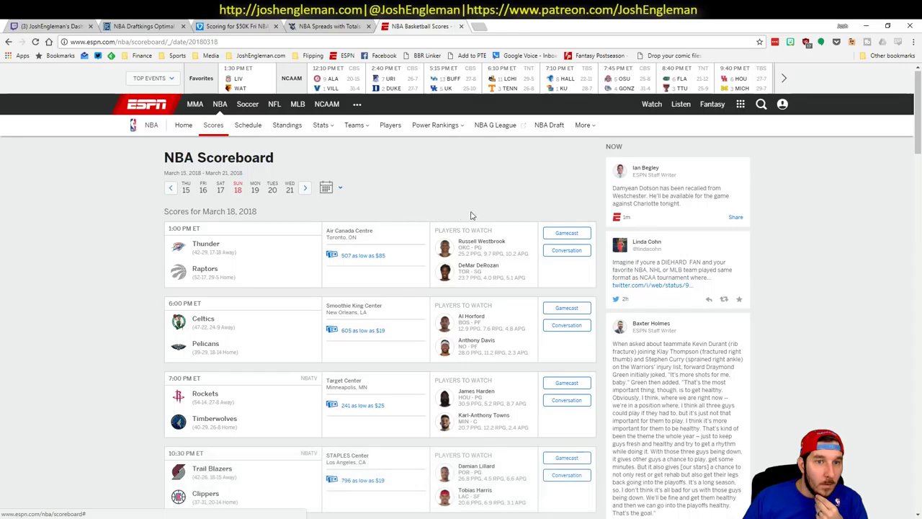
scroll(91, 241, "down", 2)
scroll(91, 241, "up", 1)
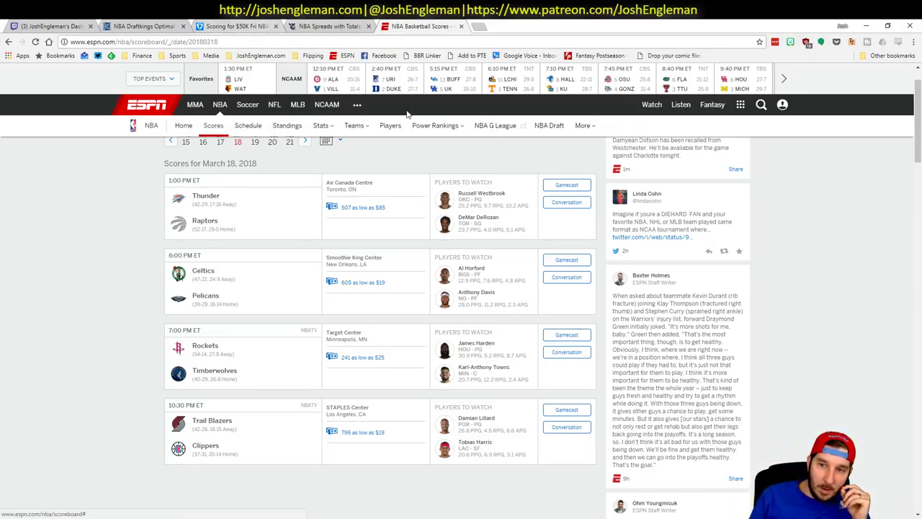
Switch back to the 2018.03.17 Excel workbook and clear the pending copy selection on the Daily sheet
mouse_move(43, 518)
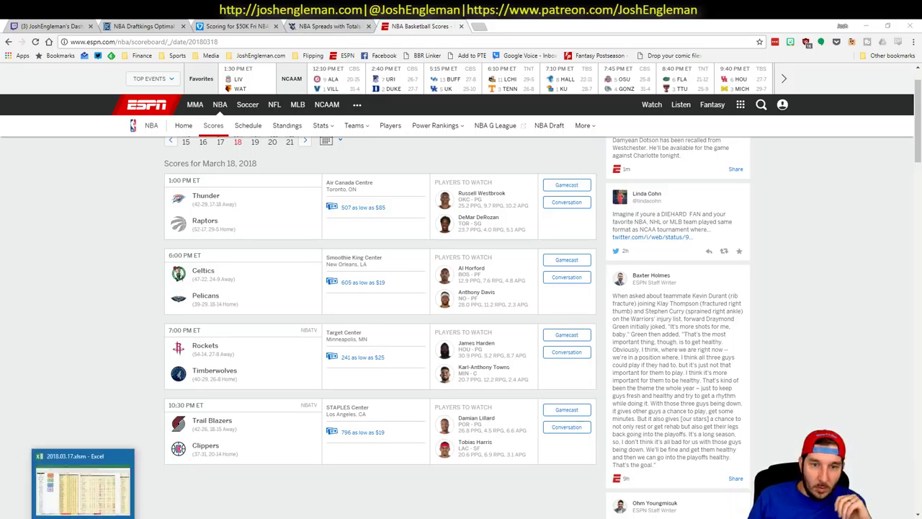
left_click(87, 468)
key("Escape")
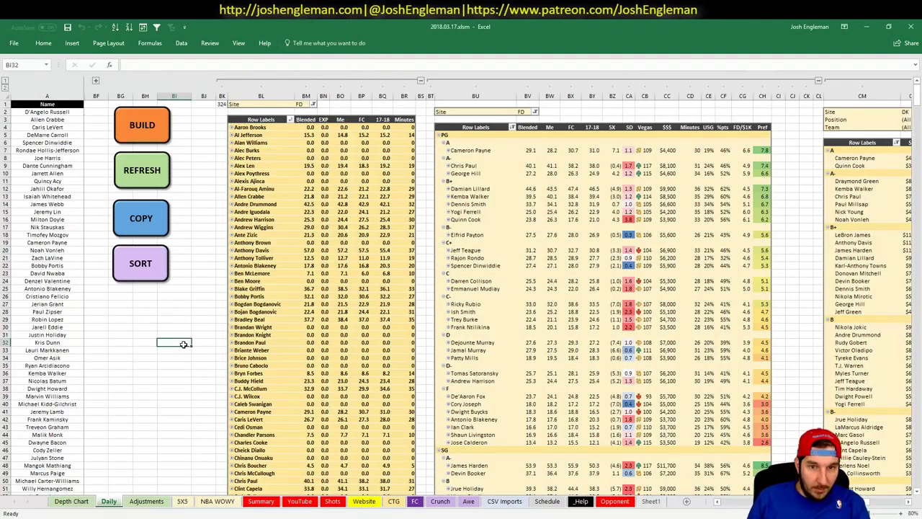